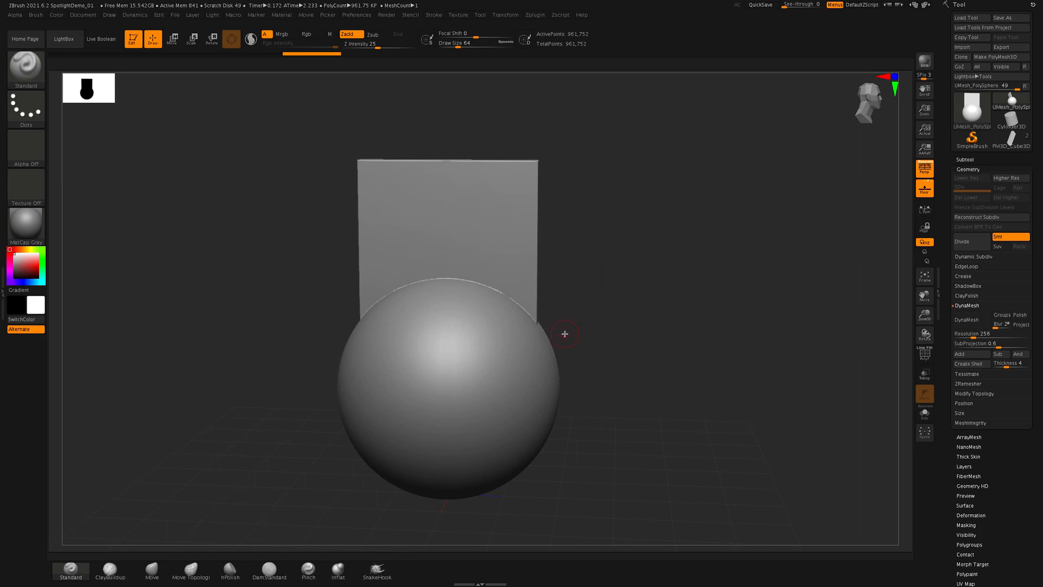
- Import PBBL02.psd, SCLES02.psd, SciFi_Decal_25.png, Vents_In_04.psd and distress-pack-texture-14.jpg from the SpotlightDemoImages folder as textures
click(457, 15)
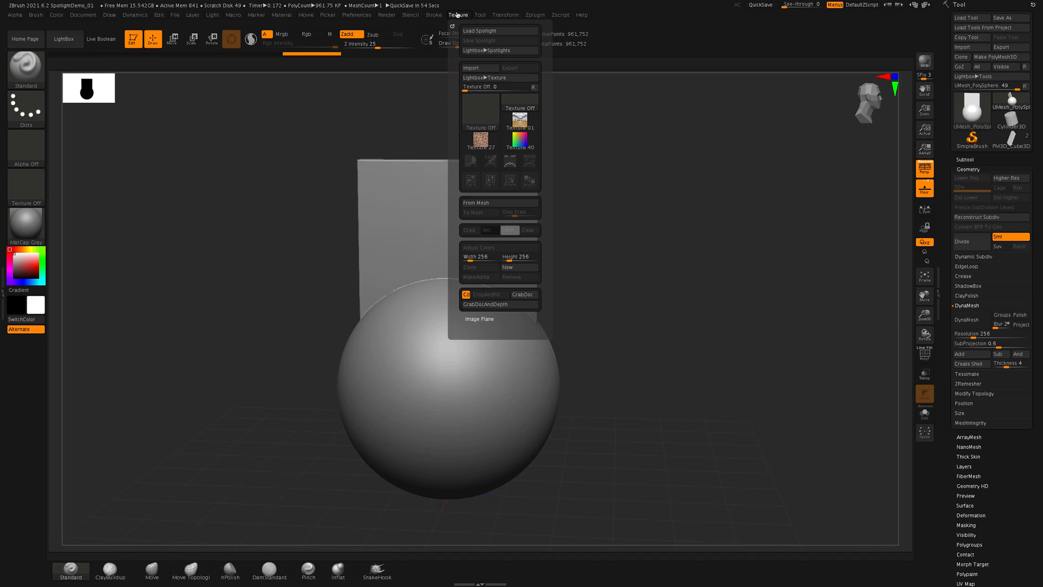
click(479, 70)
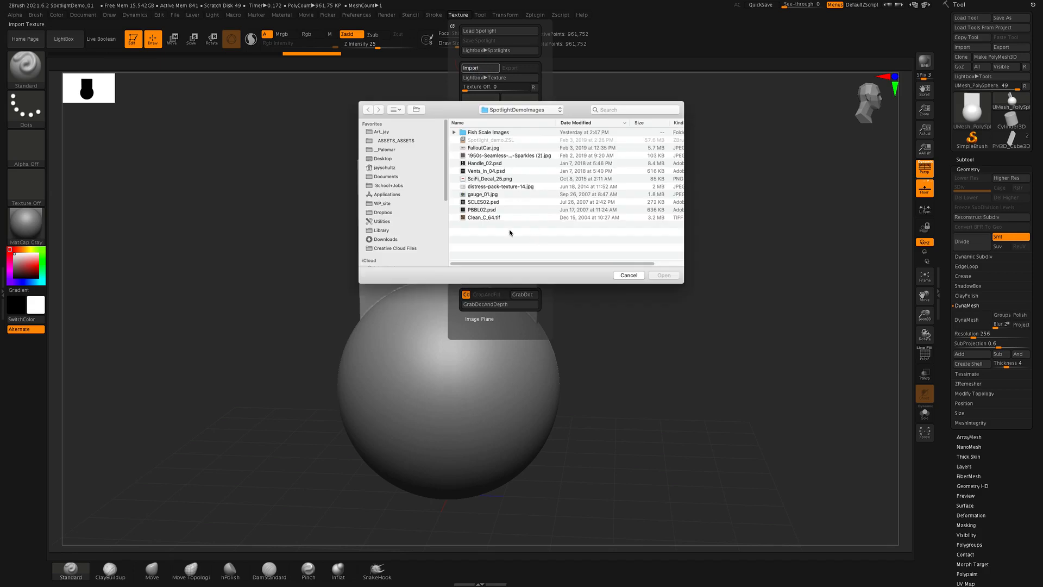
click(490, 211)
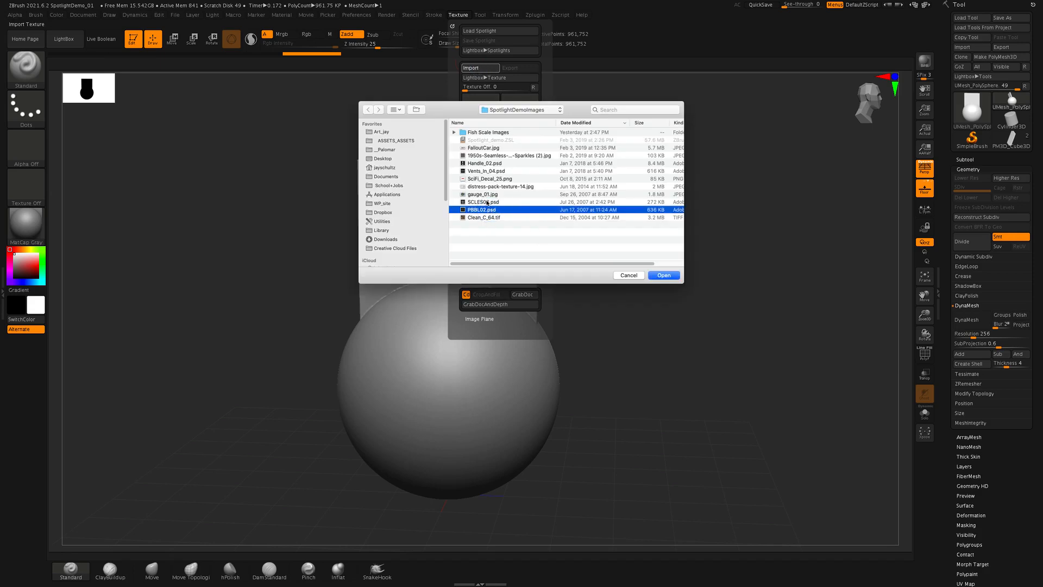
super+click(483, 202)
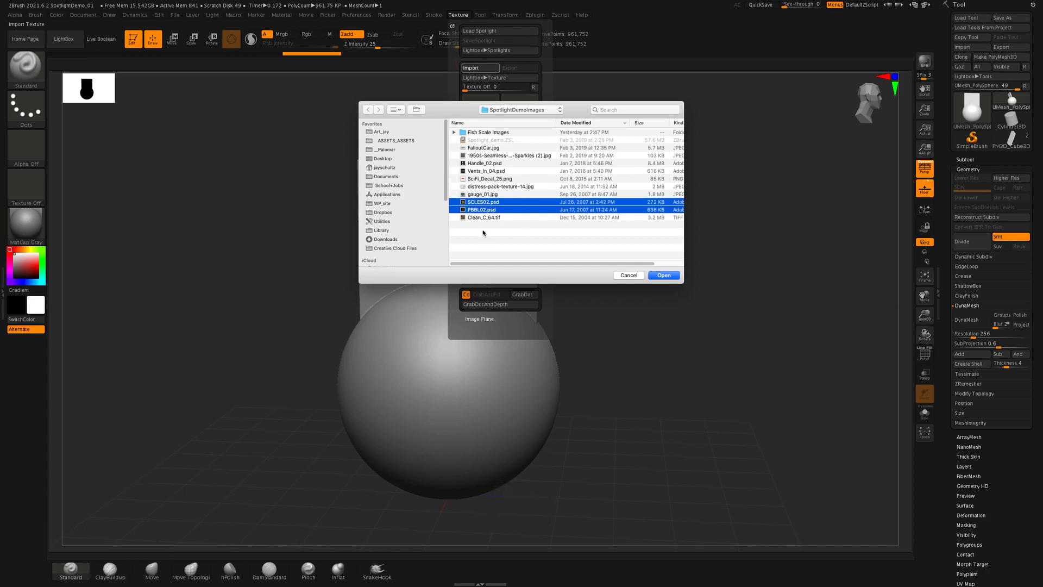
super+click(491, 179)
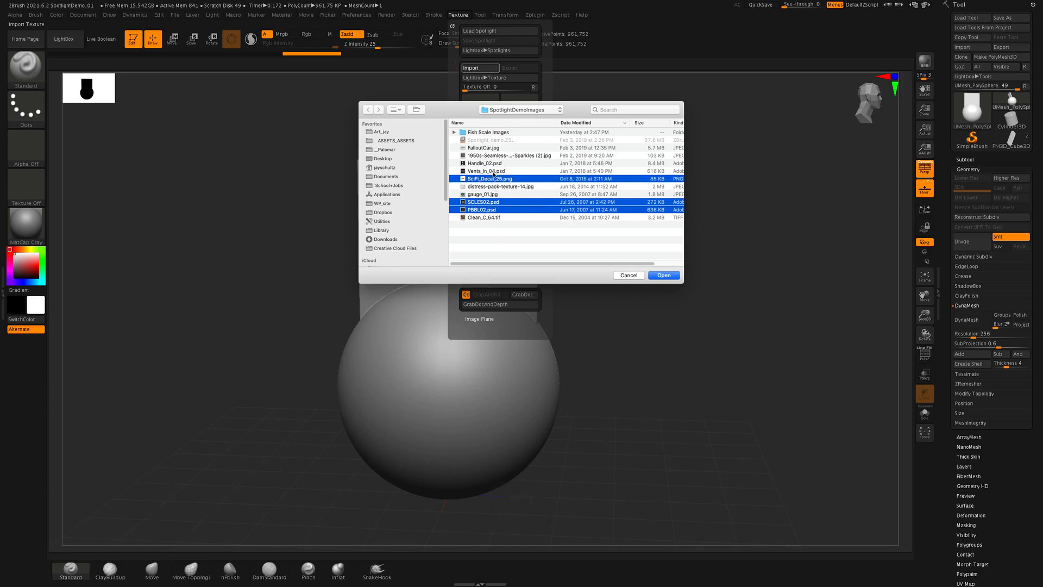
super+click(487, 171)
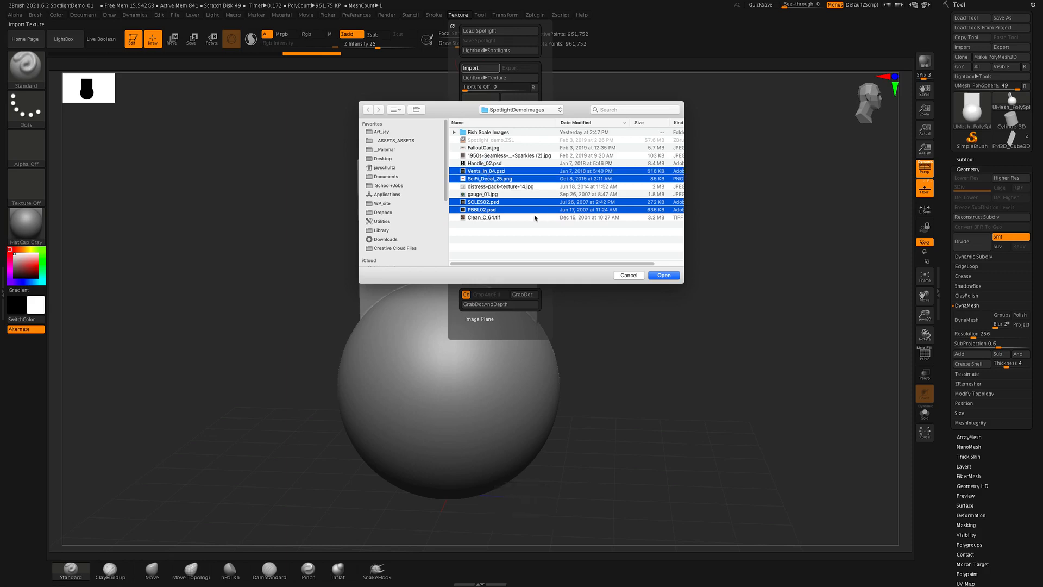
super+click(486, 187)
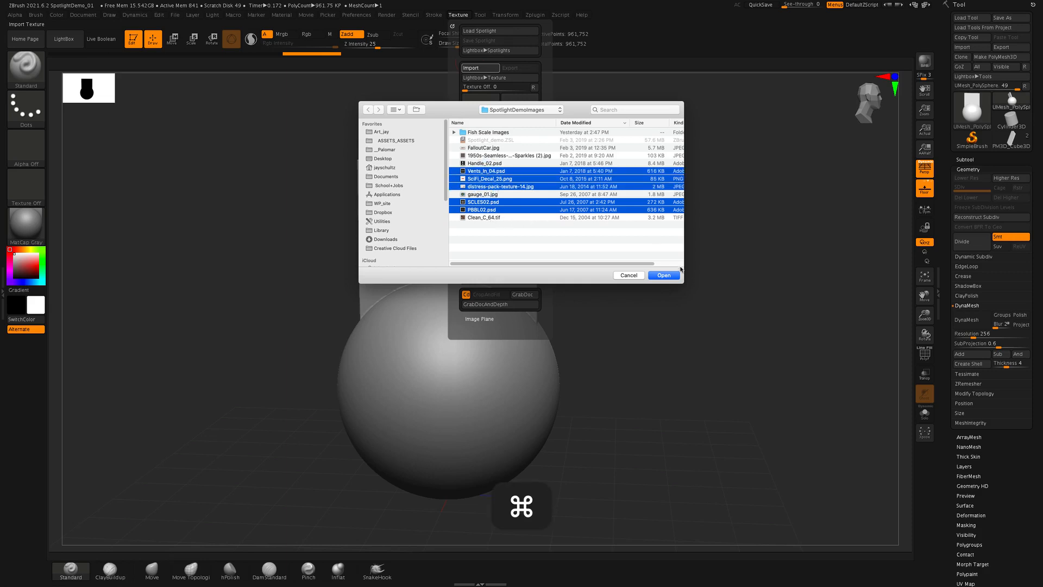
click(663, 276)
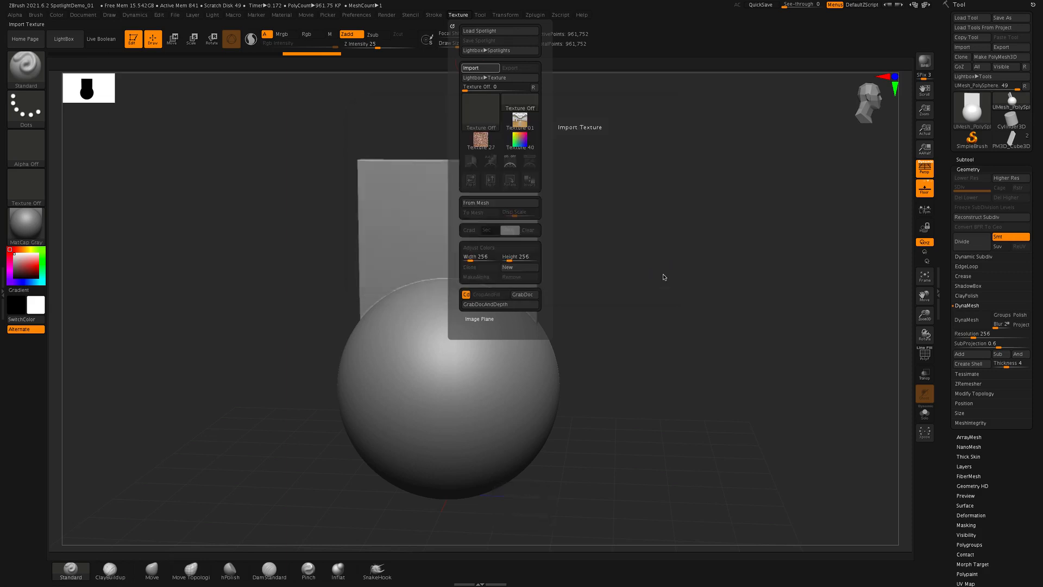
- Choose the imported PBBL02 pebble texture and add it to Spotlight
click(456, 16)
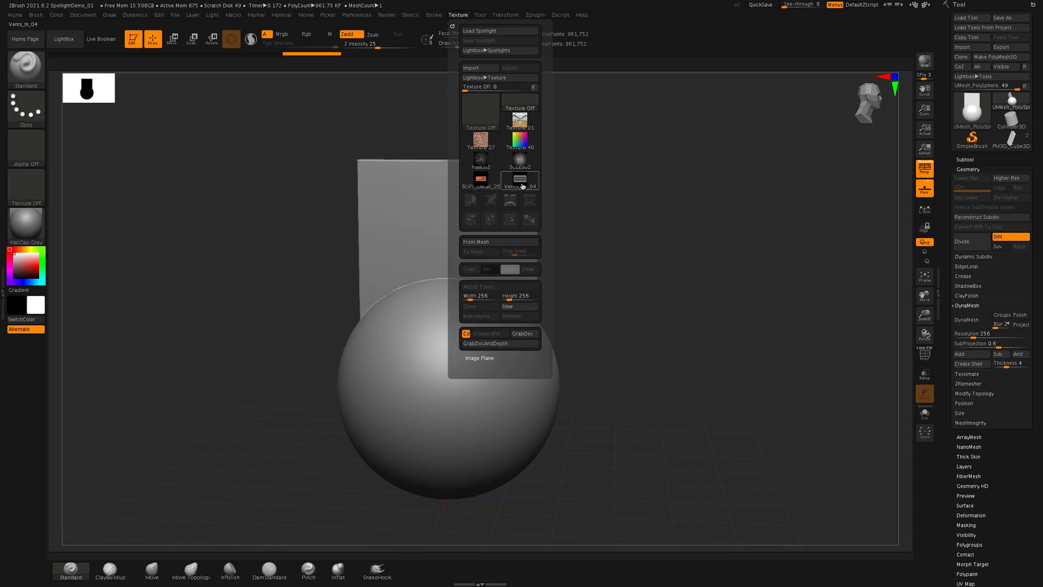
mouse_move(487, 178)
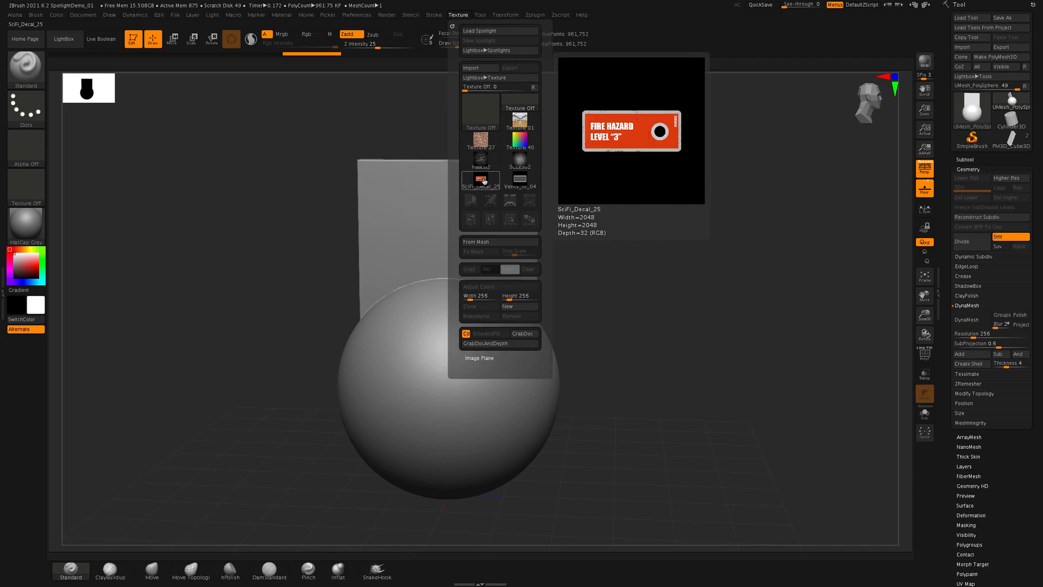
mouse_move(527, 178)
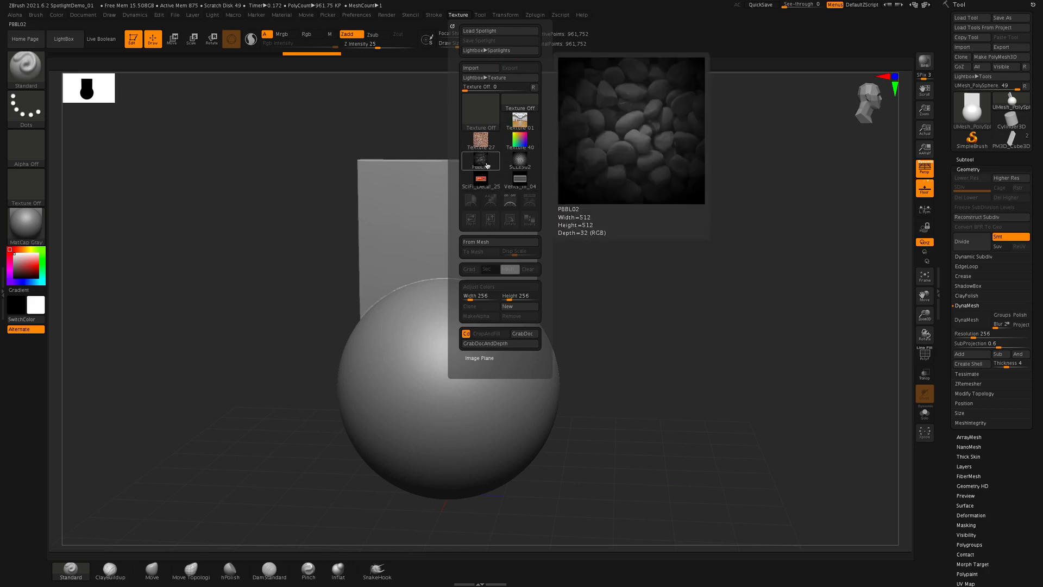
click(486, 163)
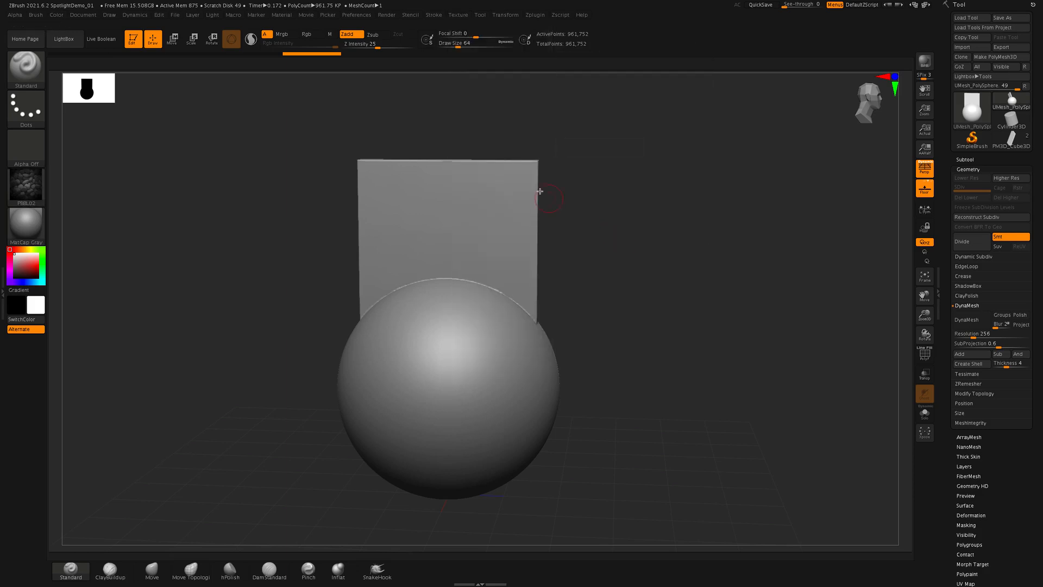
click(458, 14)
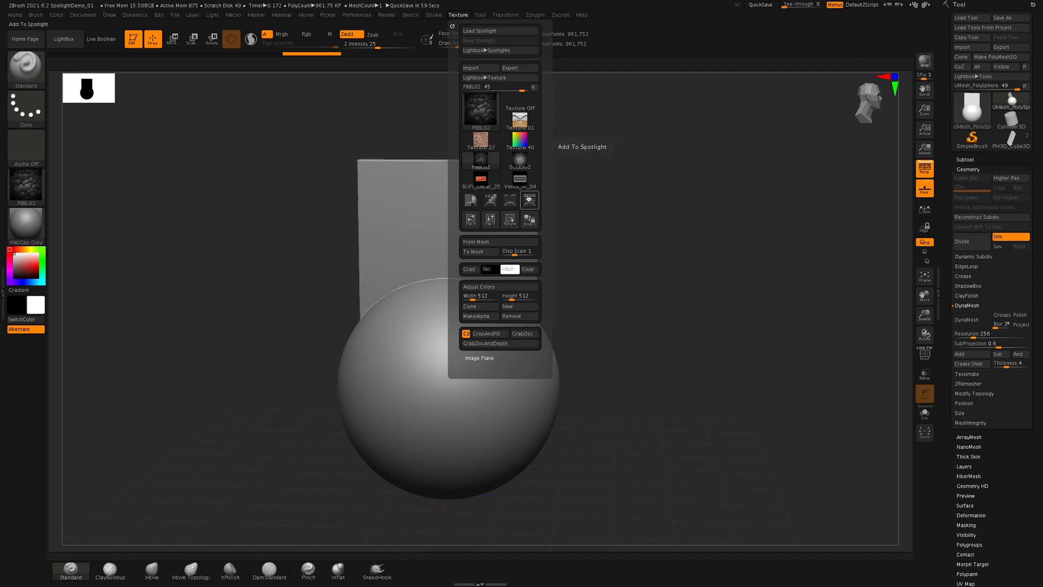
mouse_move(478, 111)
click(532, 202)
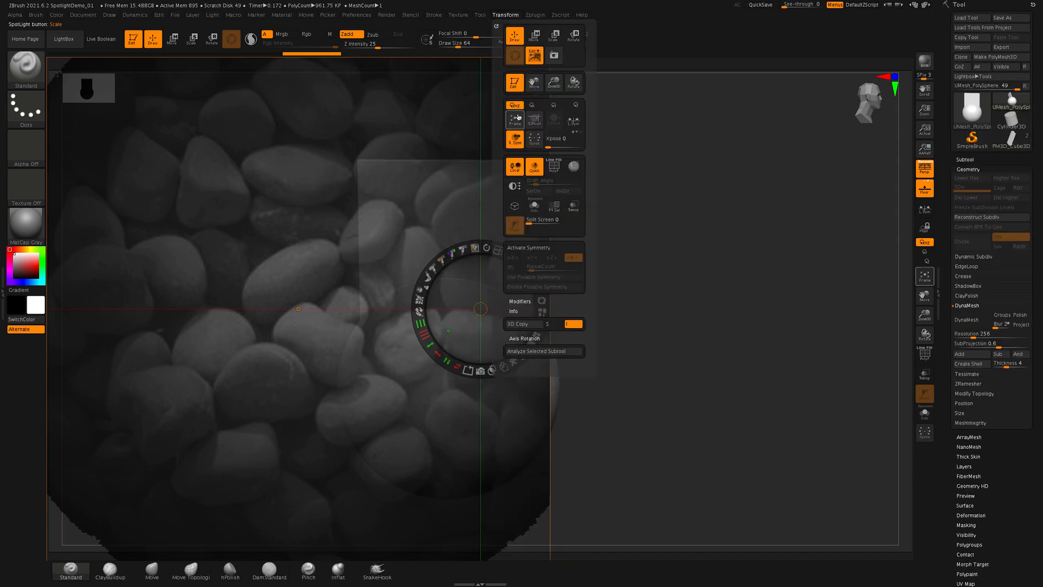
- Add the SciFi_Decal_25, Vents_In_04 and SCLES02 textures to Spotlight one after another
mouse_move(458, 17)
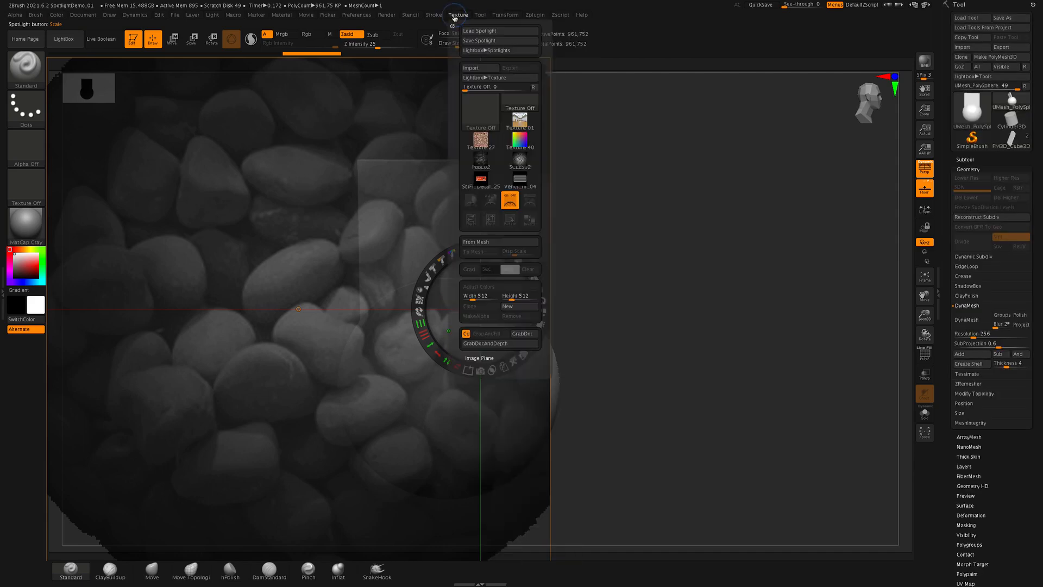
click(488, 182)
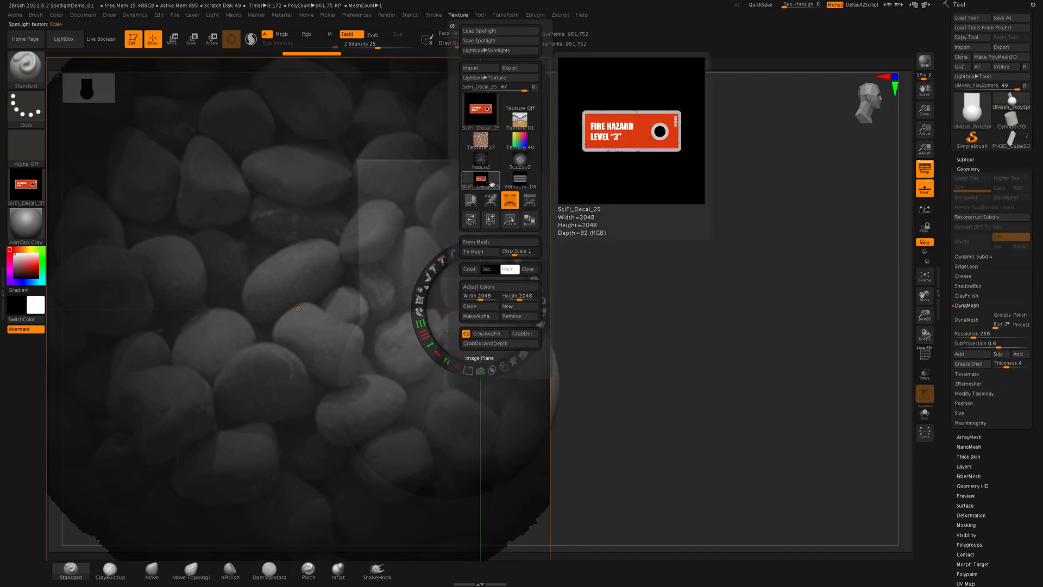
click(525, 200)
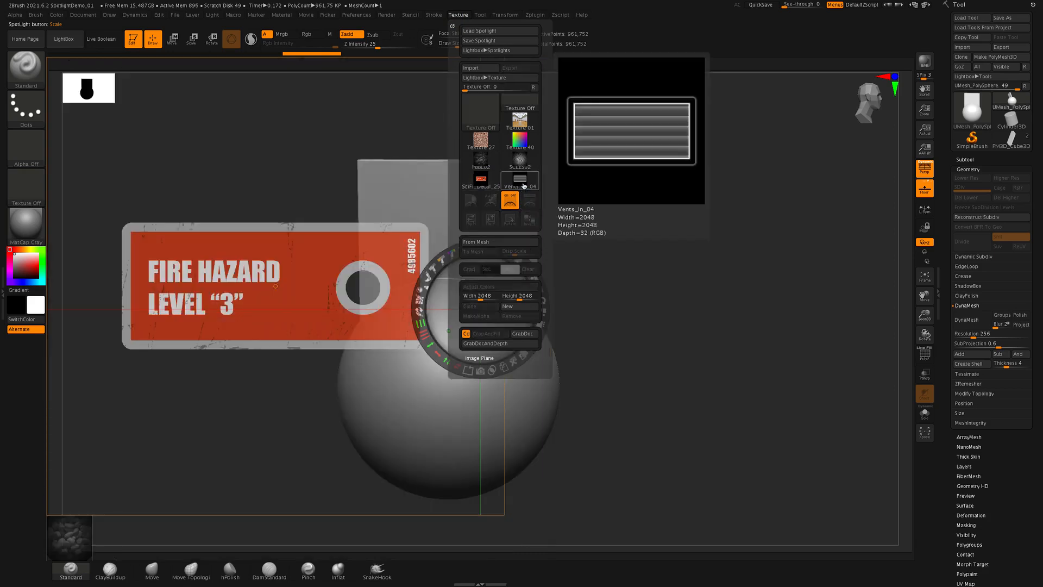
click(524, 185)
click(527, 200)
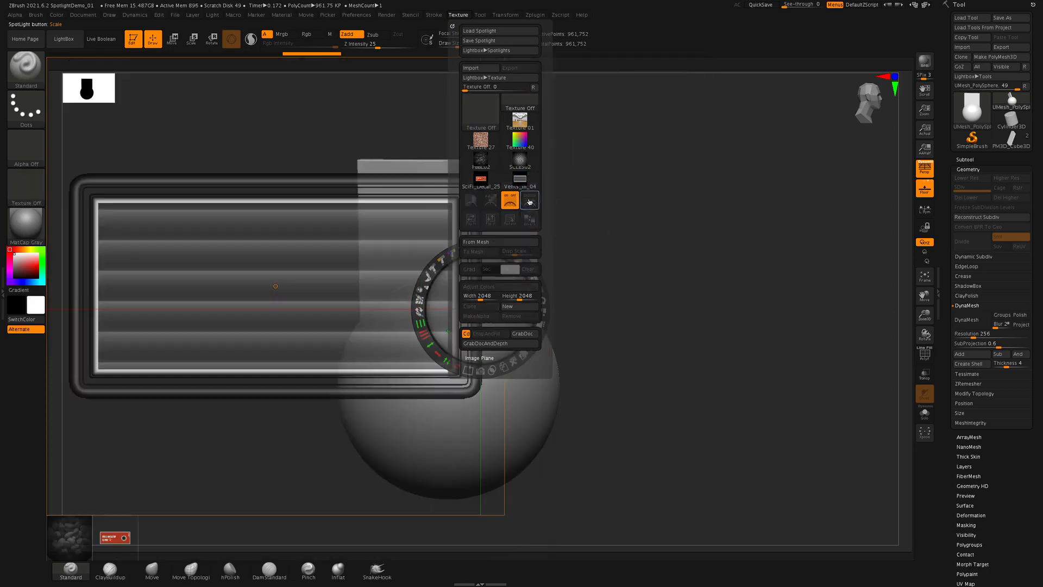
click(520, 160)
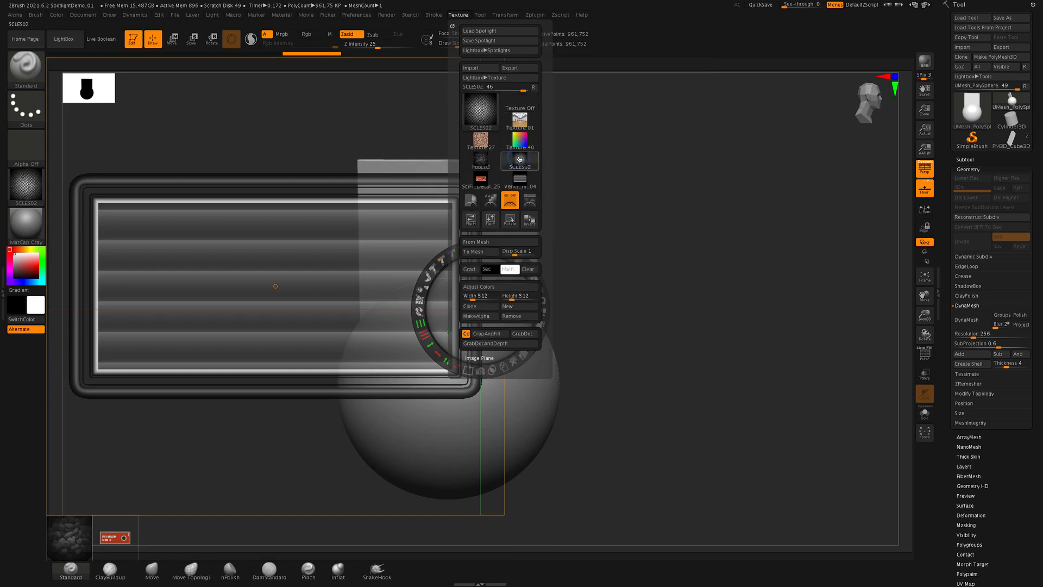
click(530, 201)
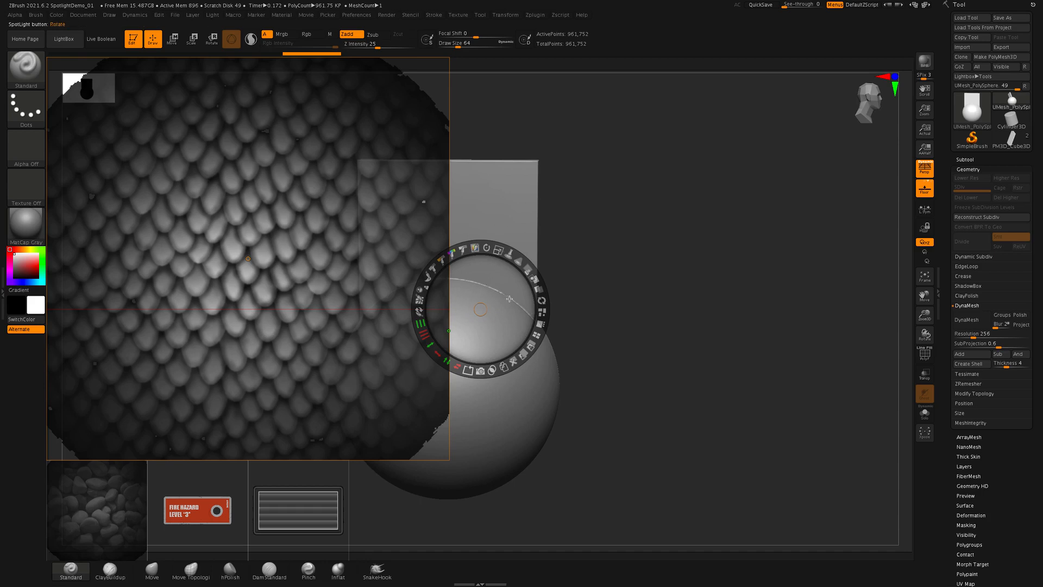
- Toggle Spotlight editing off and on again and shift the large scales image slightly
key(z)
key(z)
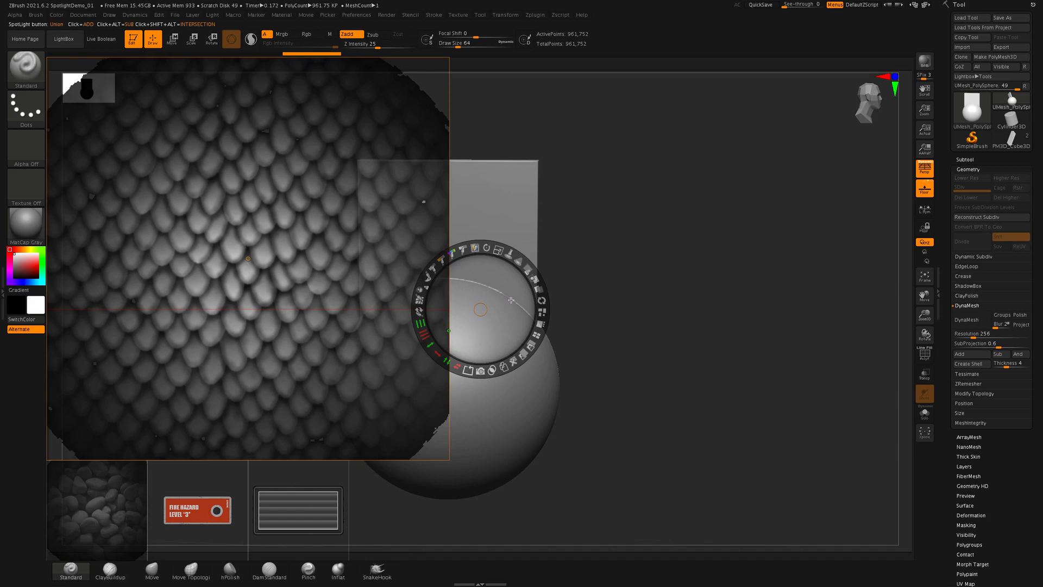
drag(515, 283, 546, 312)
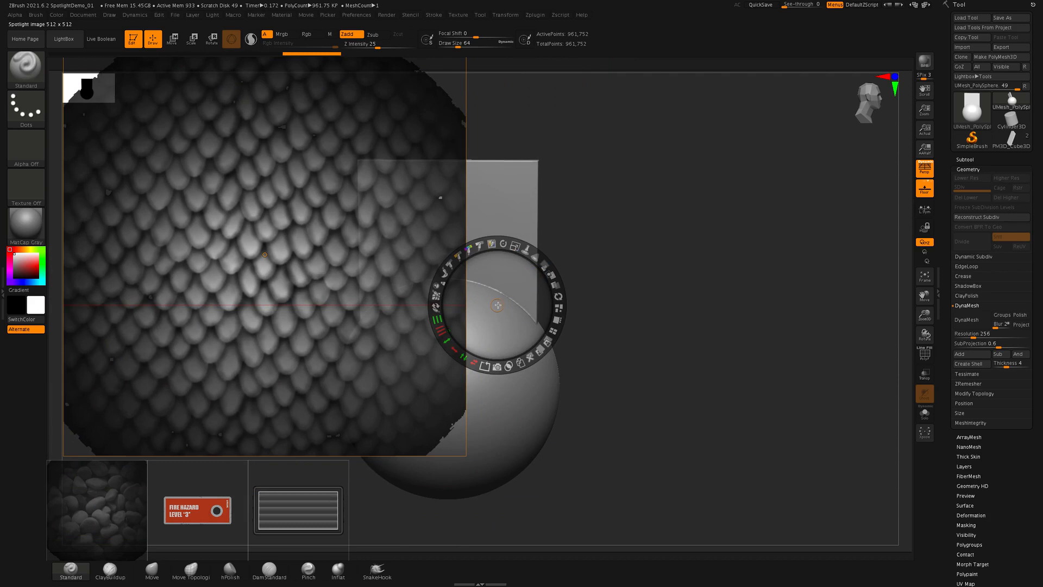
- Move only the Spotlight dial to the empty area beside the plane and arrange all images with Tile Unified
drag(494, 304, 630, 235)
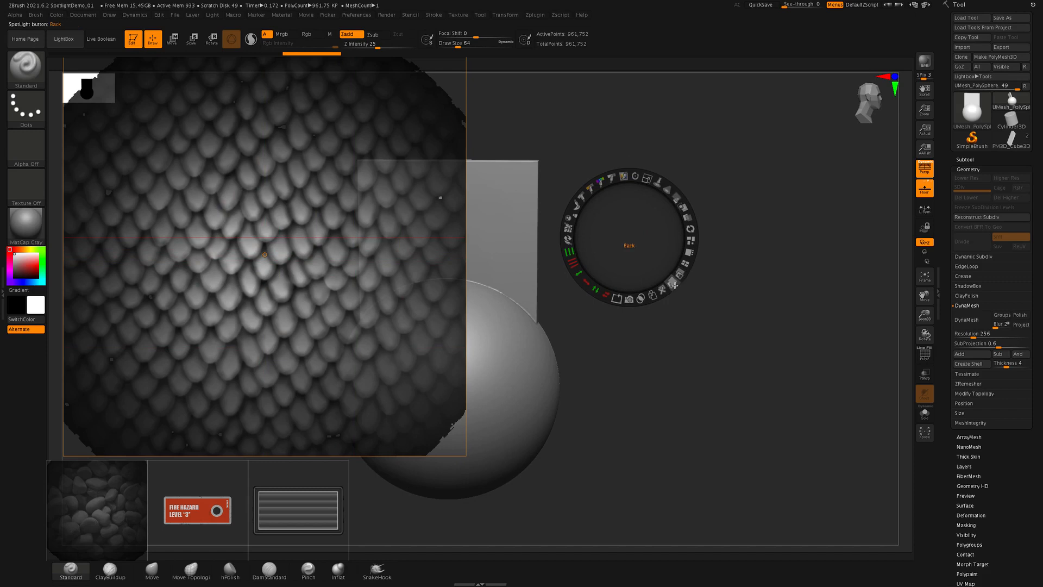
click(632, 178)
click(686, 264)
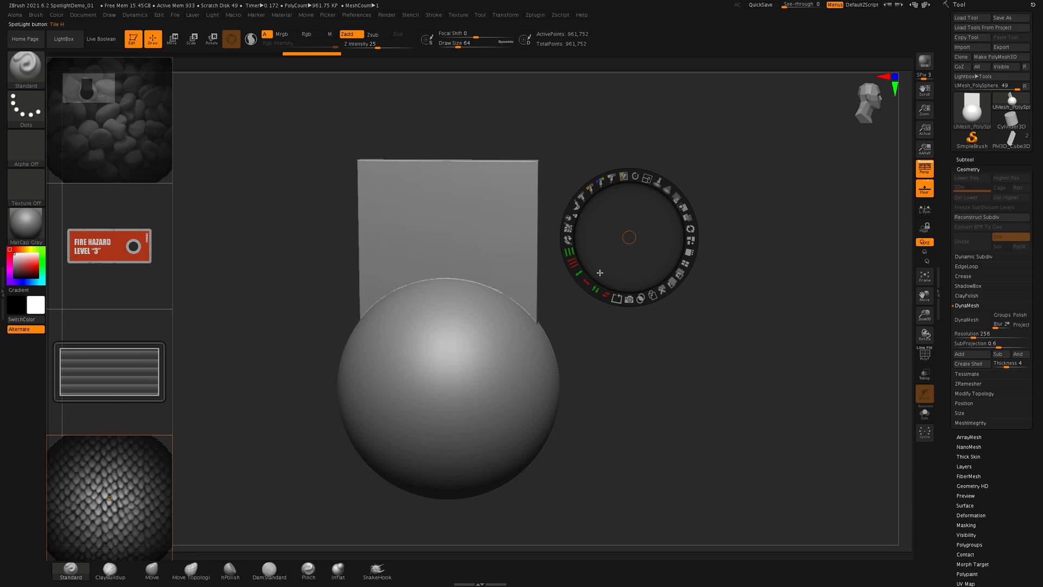
- Switch the Spotlight selection back and forth between the vents image and the Fire Hazard decal
click(117, 370)
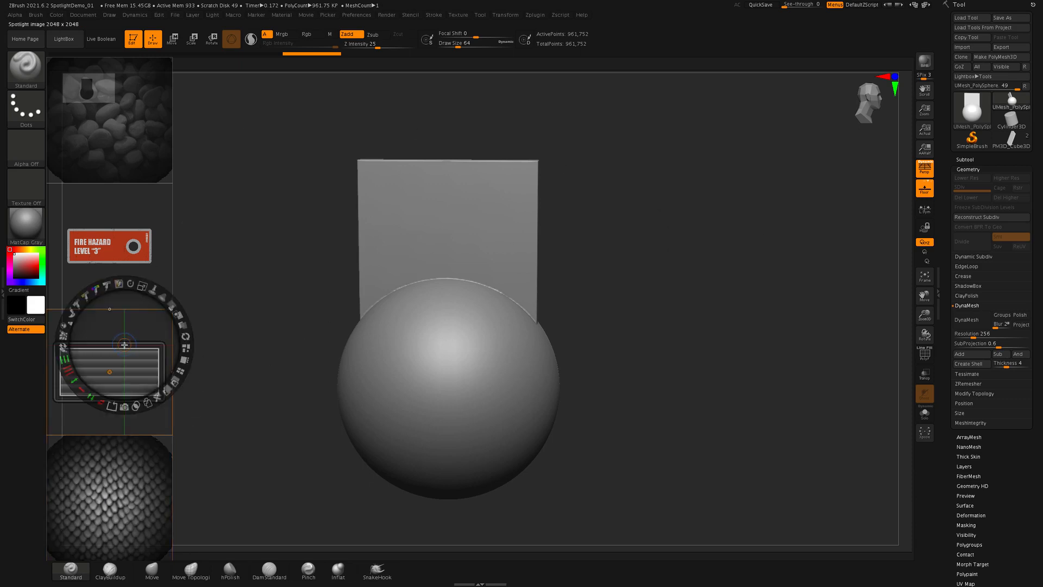
click(156, 209)
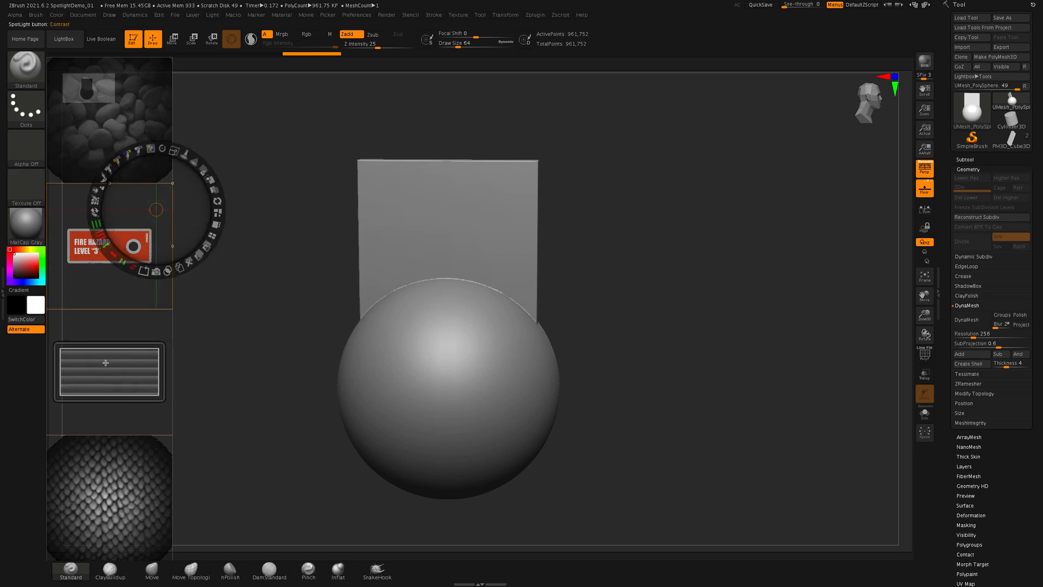
click(123, 344)
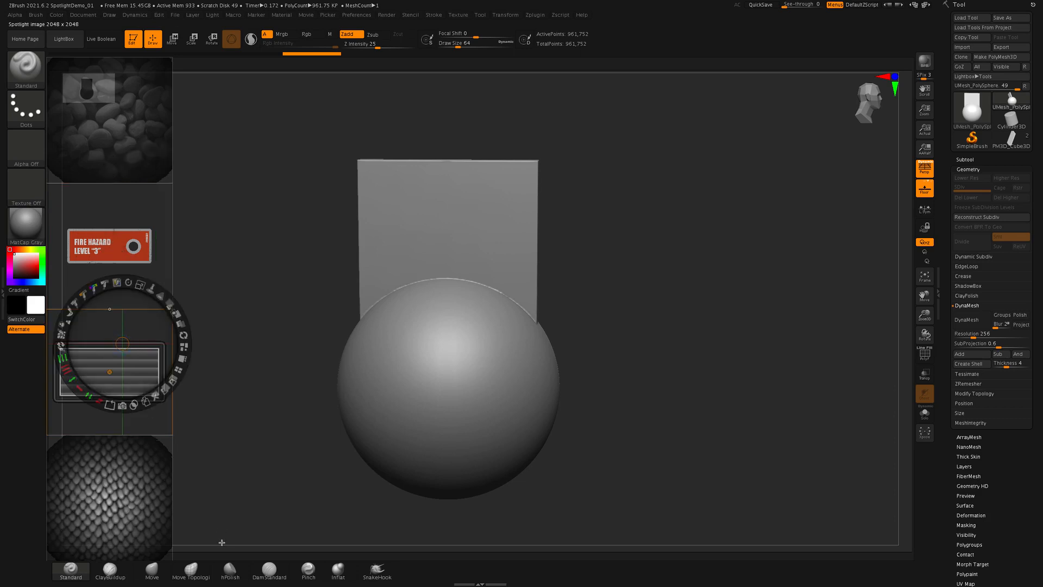
click(140, 221)
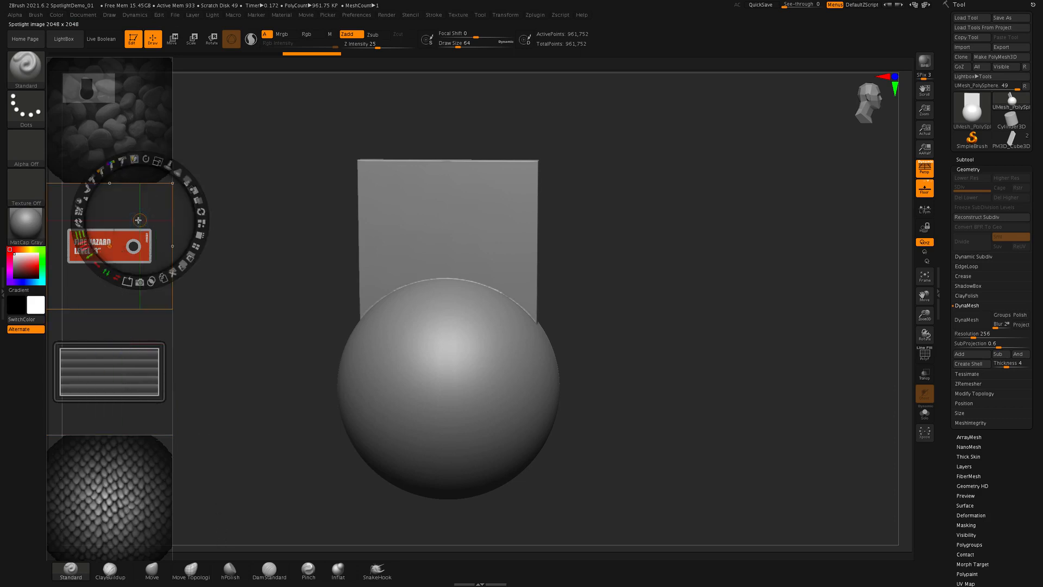
- Move the pebble image out of the tiled column and rearrange the images with Tile Unified
click(162, 129)
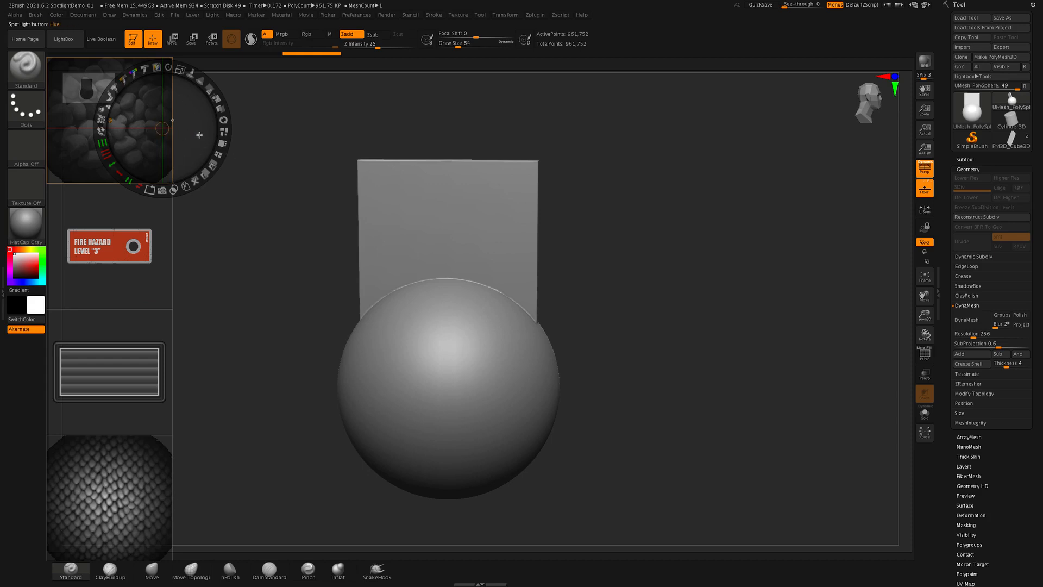
drag(199, 135, 309, 182)
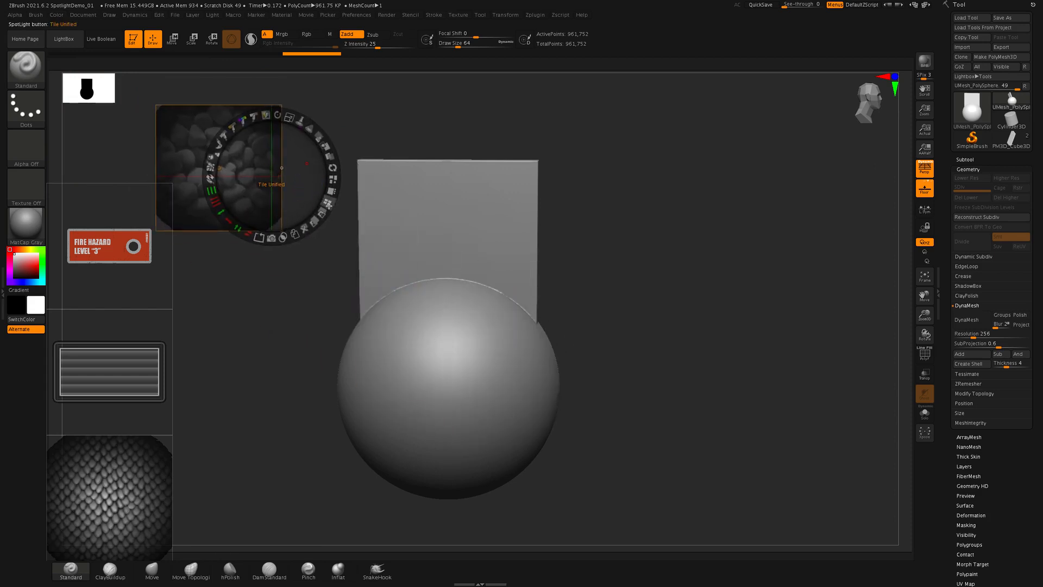
click(328, 202)
- Deselect all Spotlight images, shift the whole set slightly toward the model, and reposition the dial alone beside the column
click(216, 305)
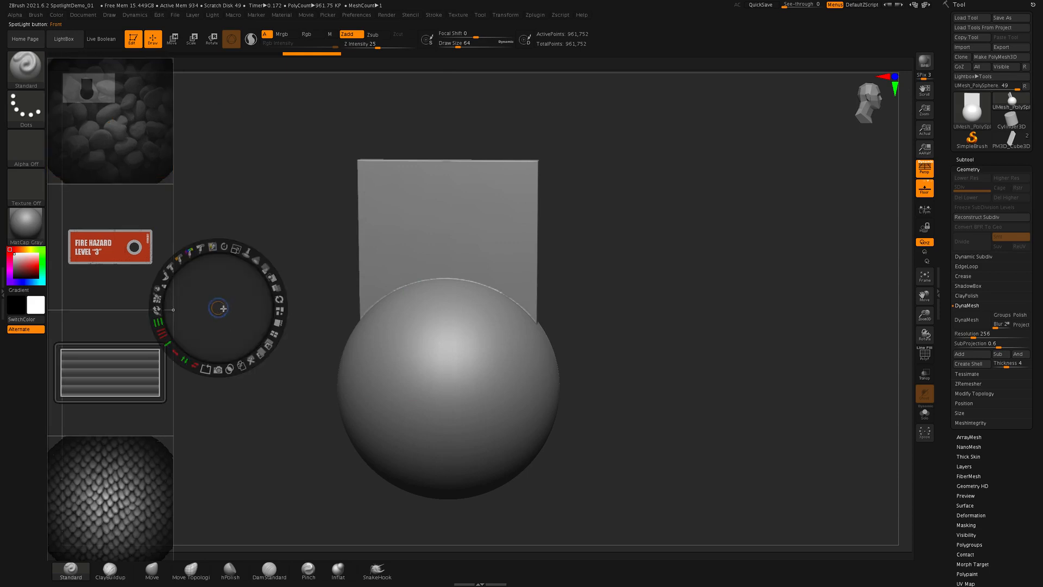
click(273, 207)
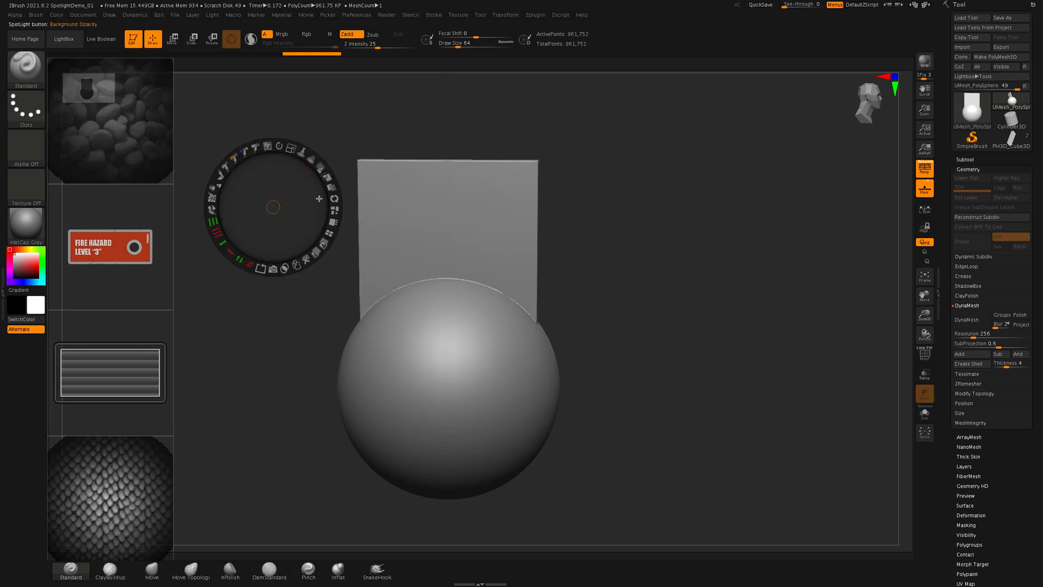
drag(285, 209, 323, 215)
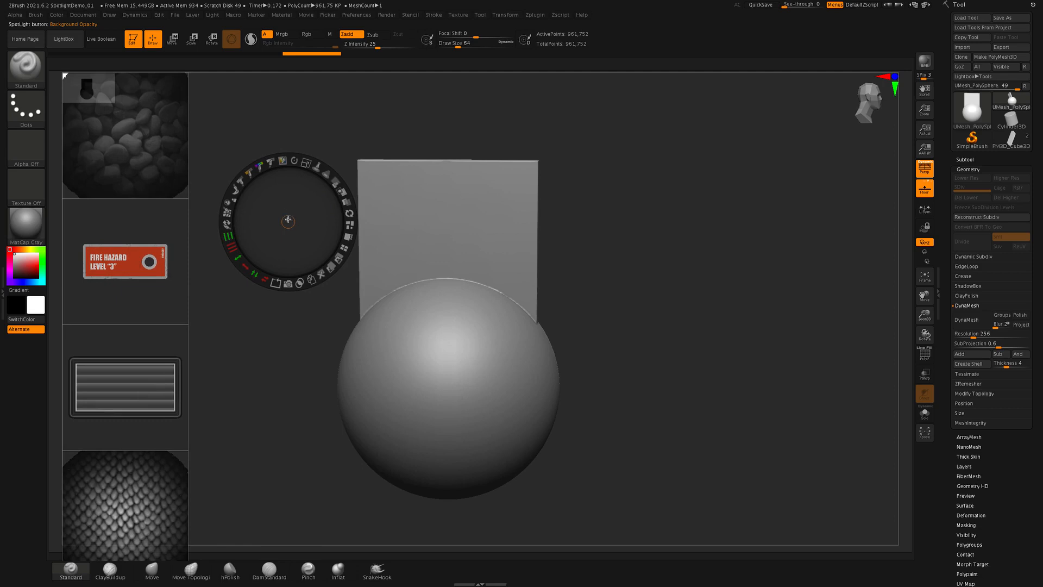
drag(289, 222, 266, 249)
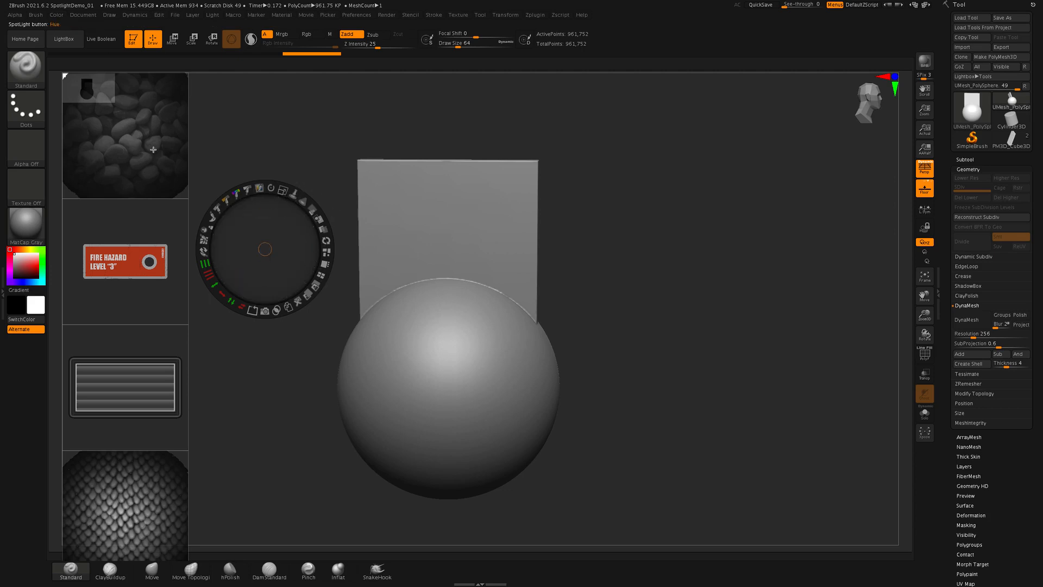
- Move the pebble image from the column onto the sphere, try a slight rotation and undo it
click(154, 168)
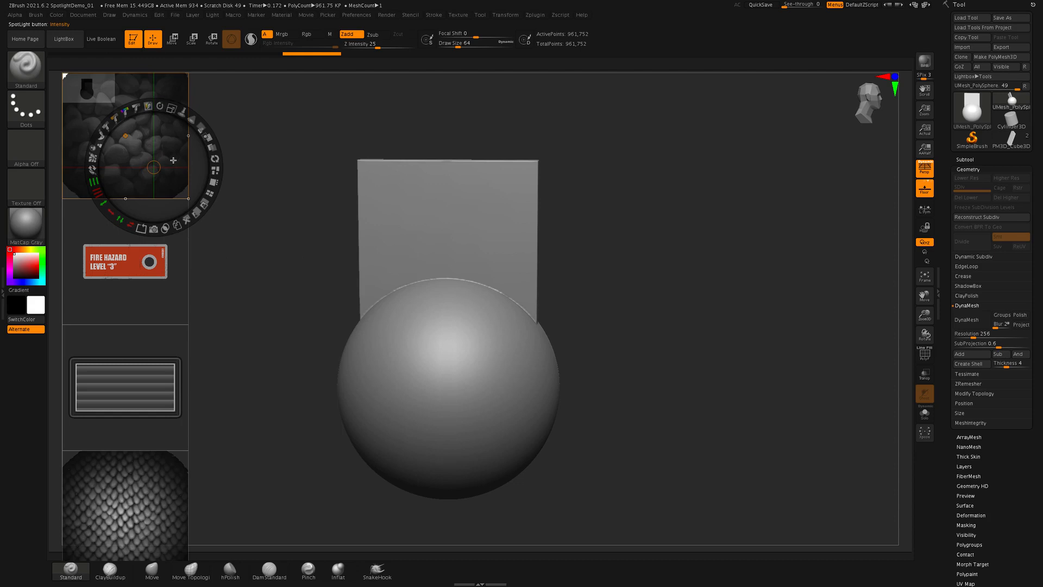
drag(173, 160, 484, 374)
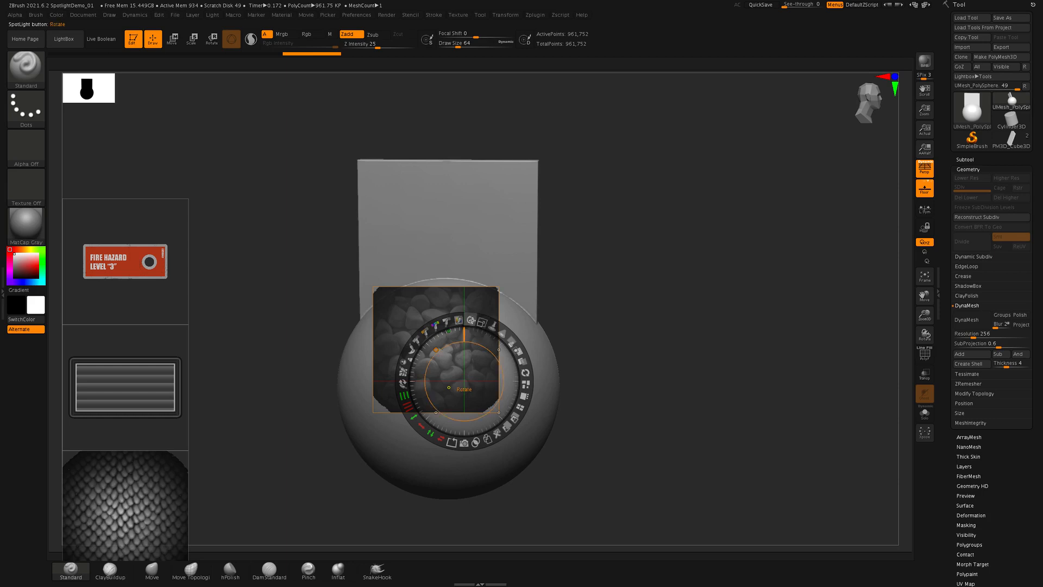
mouse_move(469, 318)
mouse_down()
mouse_move(497, 320)
mouse_move(459, 318)
mouse_move(482, 316)
mouse_move(469, 319)
mouse_up()
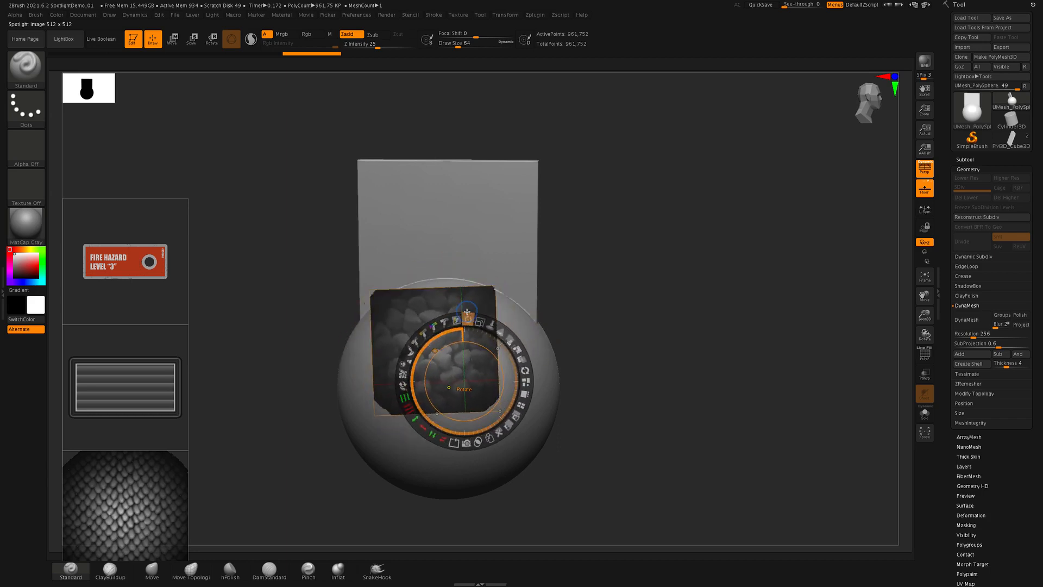
key(super+z)
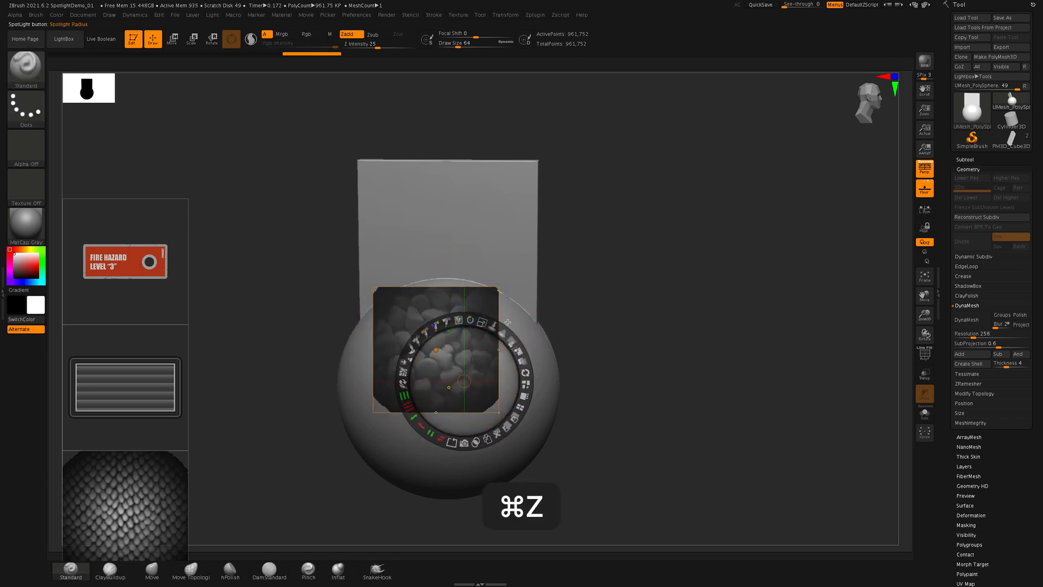
- Enlarge the pebble image over the sphere with Scale, try a further Spotlight dial adjustment and undo it
mouse_move(484, 322)
mouse_down()
mouse_move(511, 329)
mouse_move(465, 309)
mouse_move(530, 342)
mouse_move(520, 338)
mouse_up()
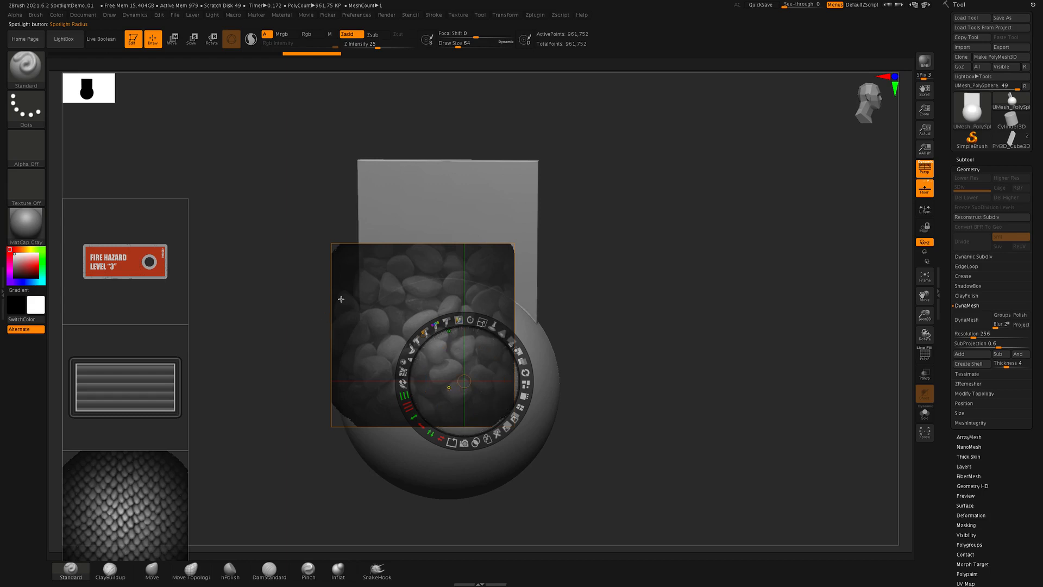
drag(501, 335, 485, 434)
drag(614, 330, 622, 366)
key(super+z)
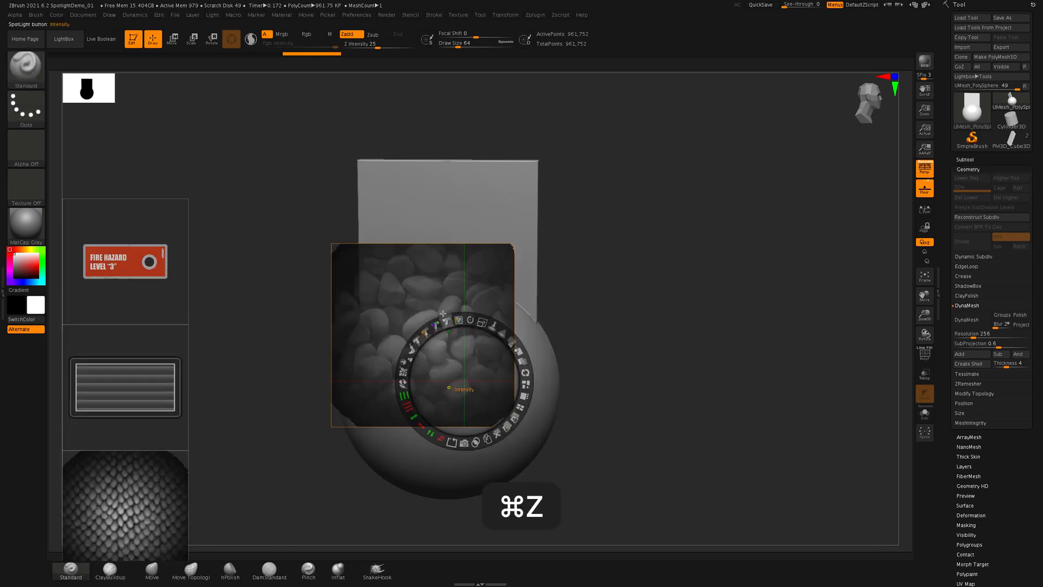
- Move the pebble image down to cover the middle of the sphere, adjust its Spotlight Radius and preview it outside Spotlight editing
click(432, 267)
drag(469, 286, 491, 332)
mouse_move(492, 268)
mouse_down()
mouse_move(438, 239)
mouse_move(462, 245)
mouse_move(436, 252)
mouse_move(487, 264)
mouse_up()
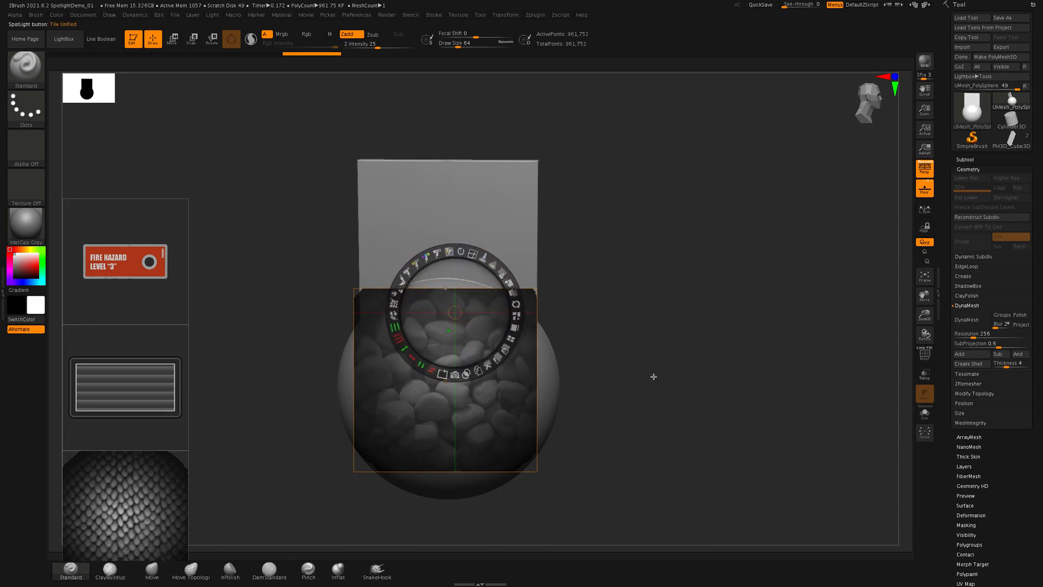
key(z)
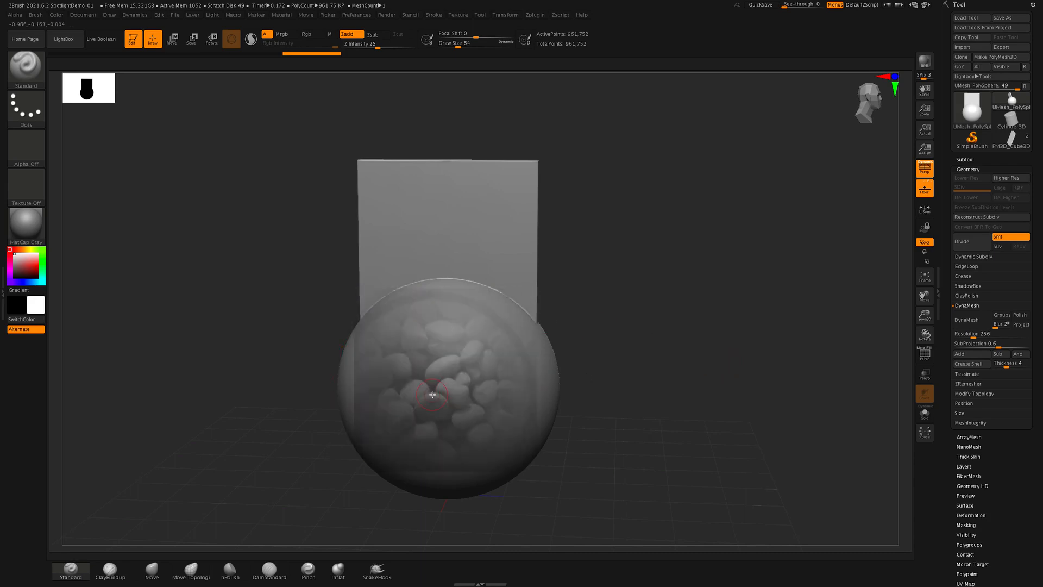
key(z)
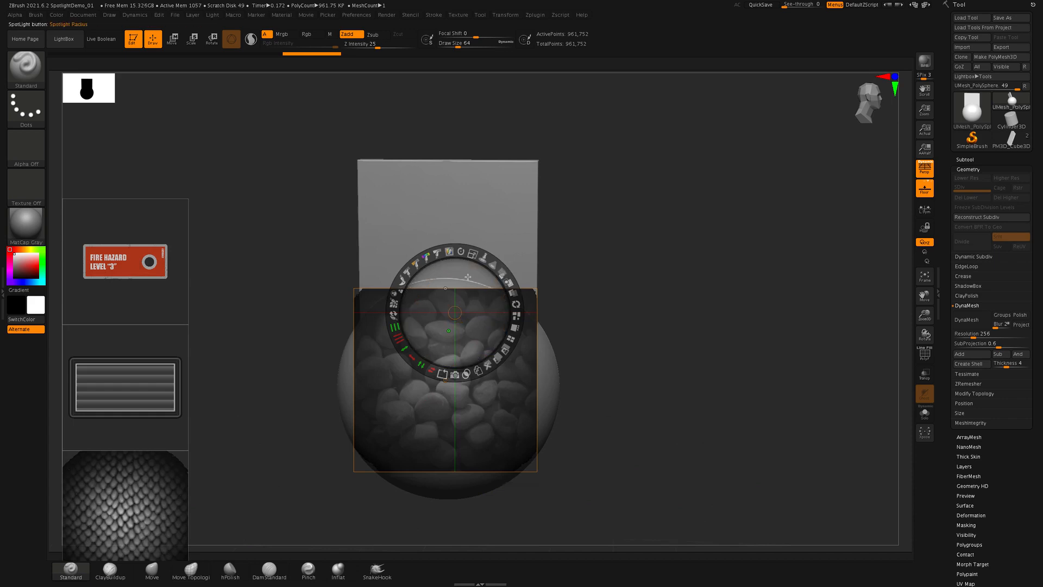
- Readjust the Spotlight Radius on the pebble image and make the images more transparent so the sphere shows through
drag(499, 306, 485, 291)
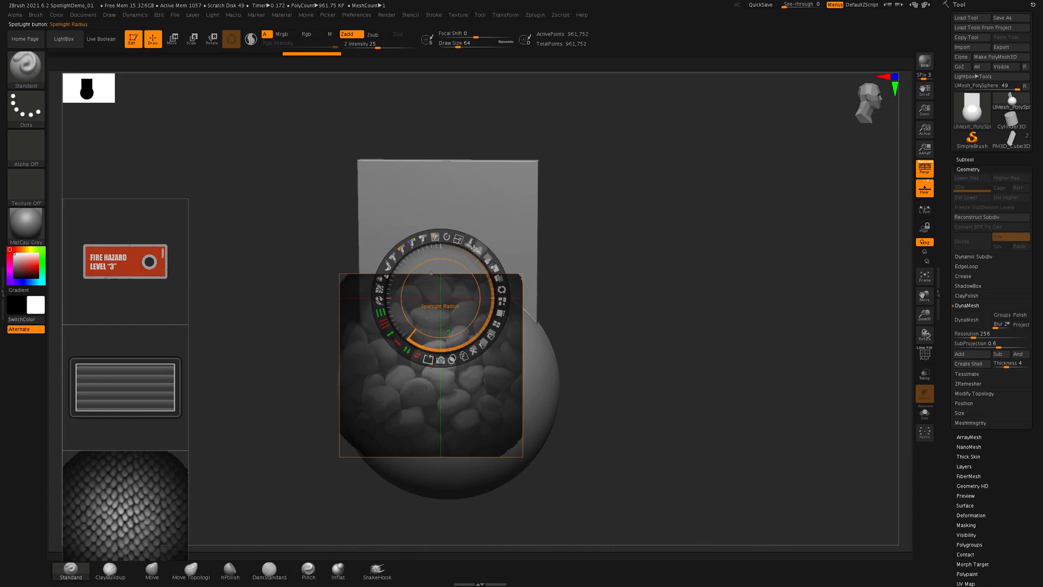
drag(479, 250, 421, 248)
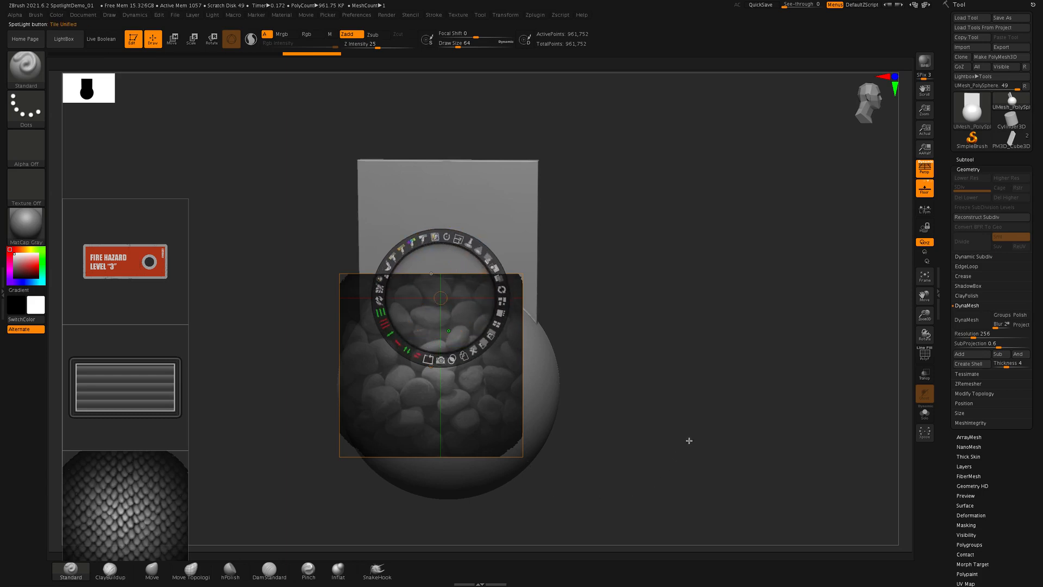
key(z)
key(z)
drag(490, 256, 462, 243)
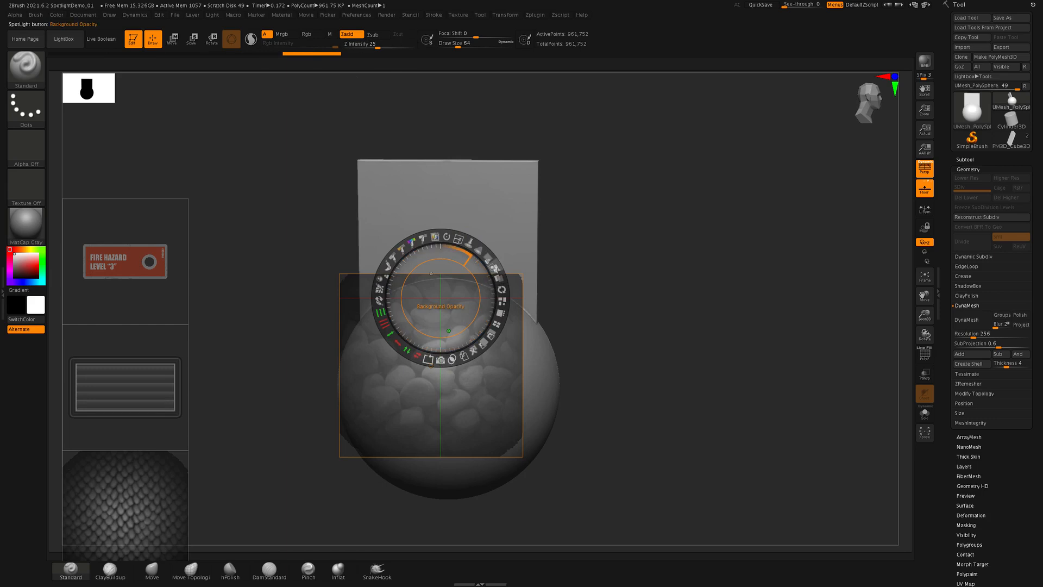
- Move the Fire Hazard decal over the sphere and arrange the images with Tile Proportional, Tile Selected and finally Tile Unified
click(142, 226)
drag(270, 265, 455, 341)
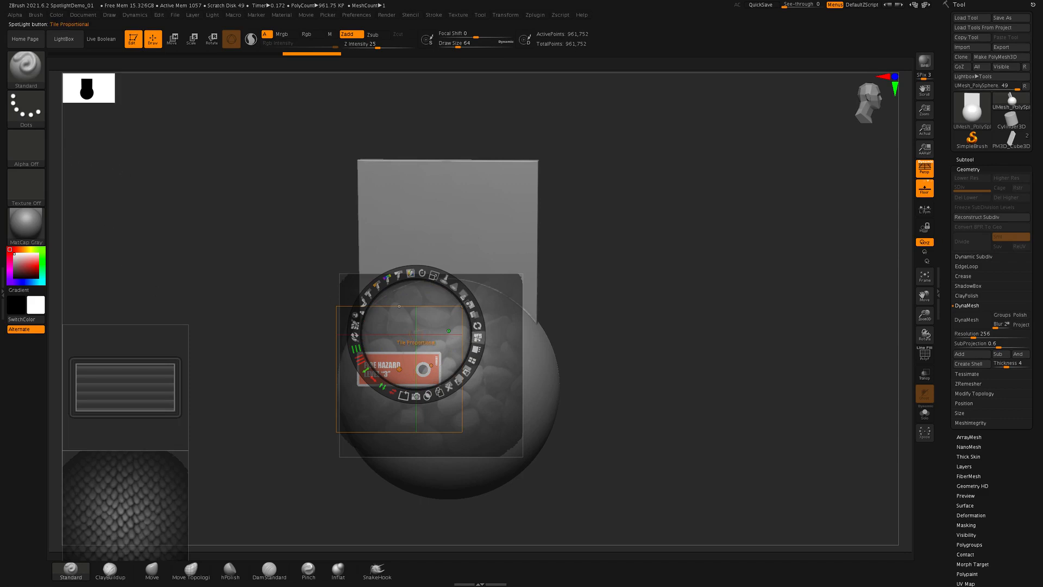
click(355, 325)
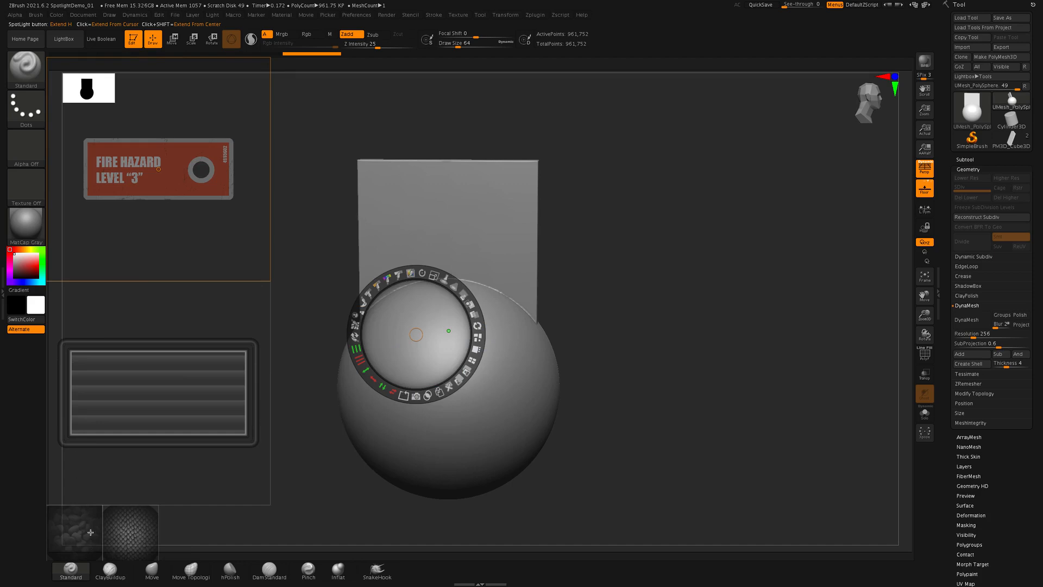
click(477, 350)
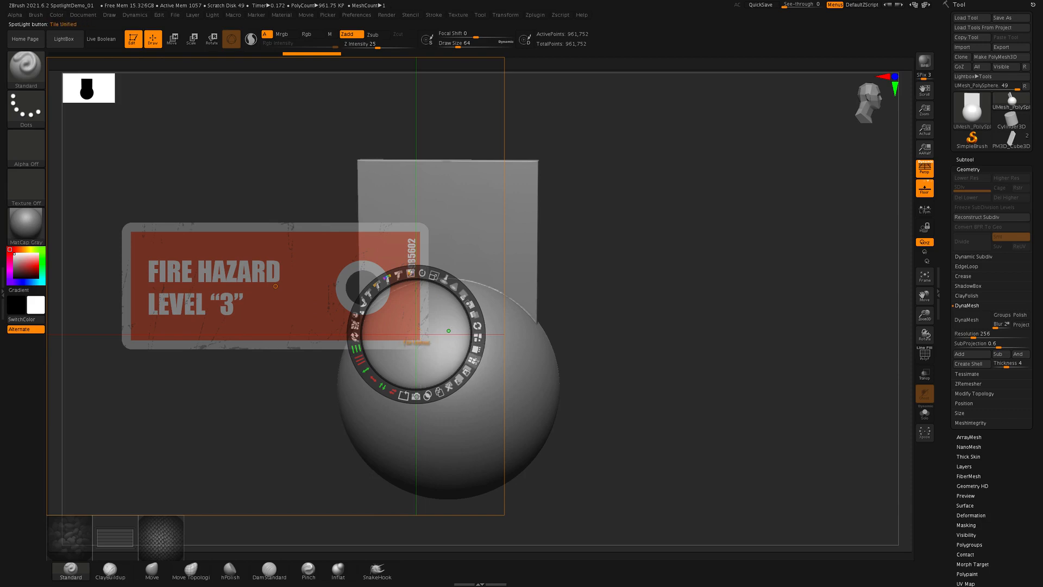
click(477, 338)
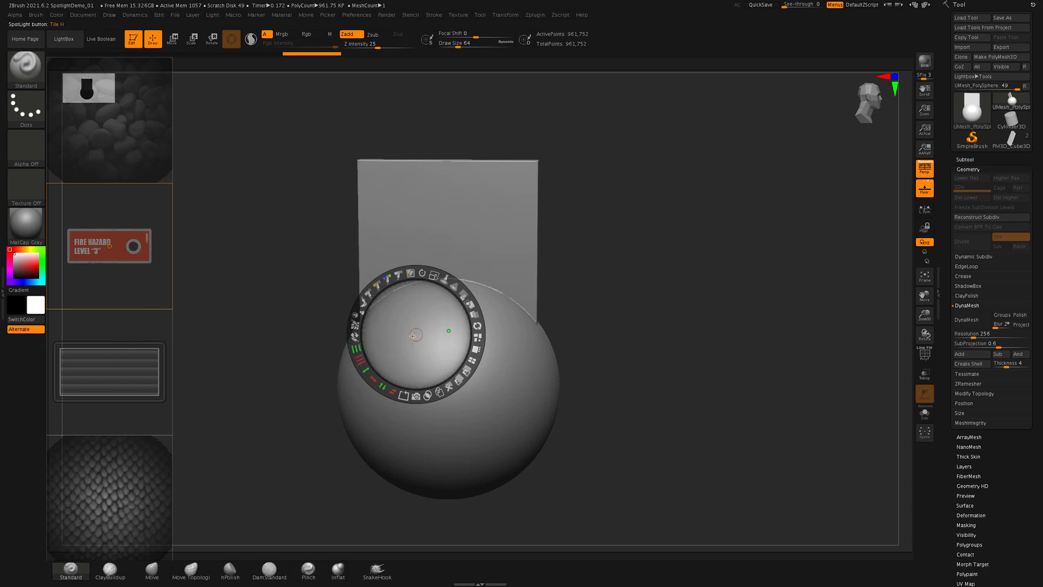
- Place the dial beside the model, undo the repeated tiling of the Fire Hazard decal, and return the decal to the image column
drag(413, 336, 680, 300)
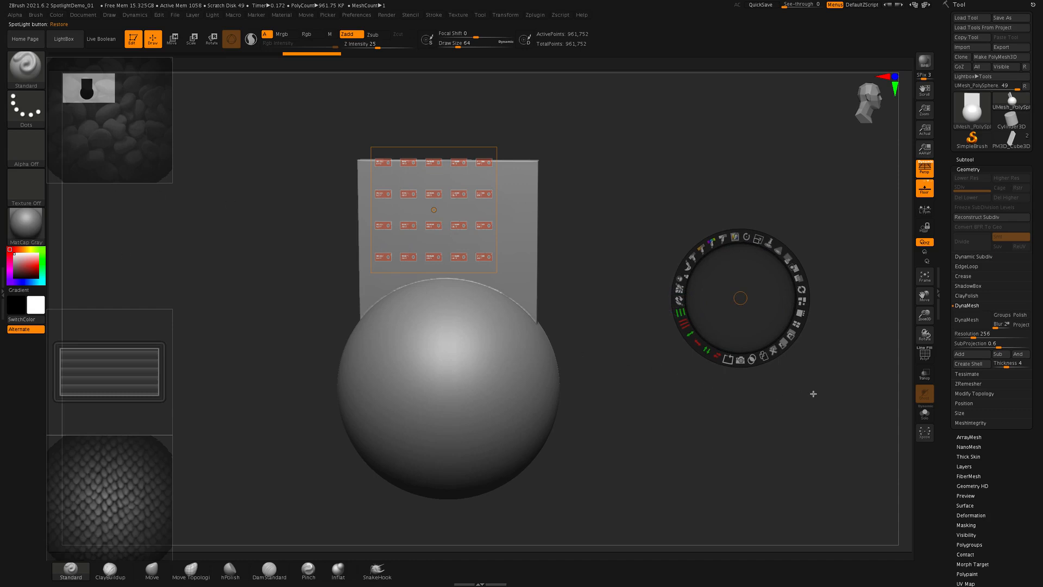
key(super+z)
key(super+z)
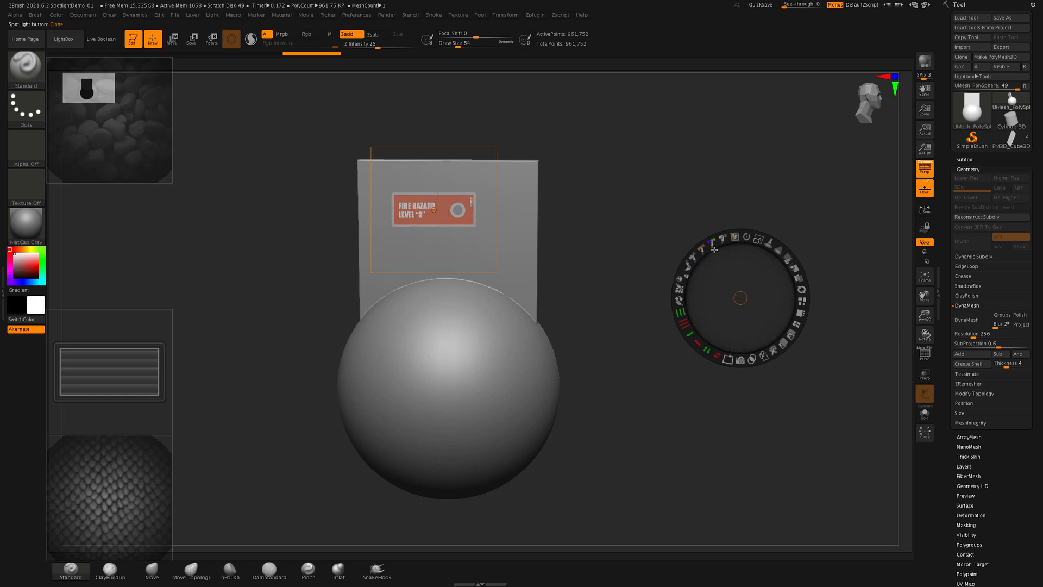
click(734, 237)
drag(739, 301, 180, 219)
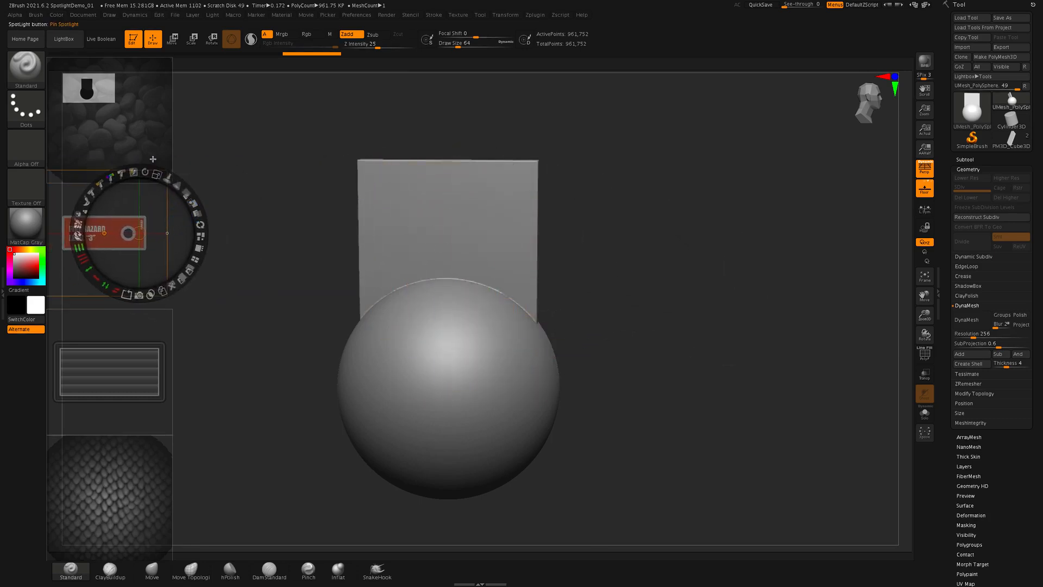
- Move the pebble image onto the sphere and enlarge it until it covers the whole sphere
click(129, 127)
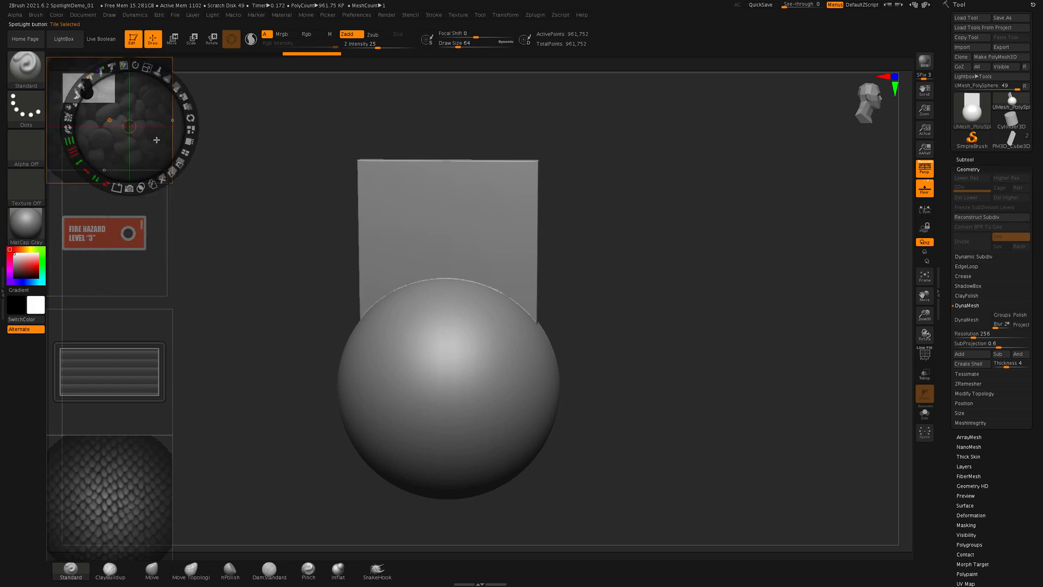
drag(157, 140, 507, 390)
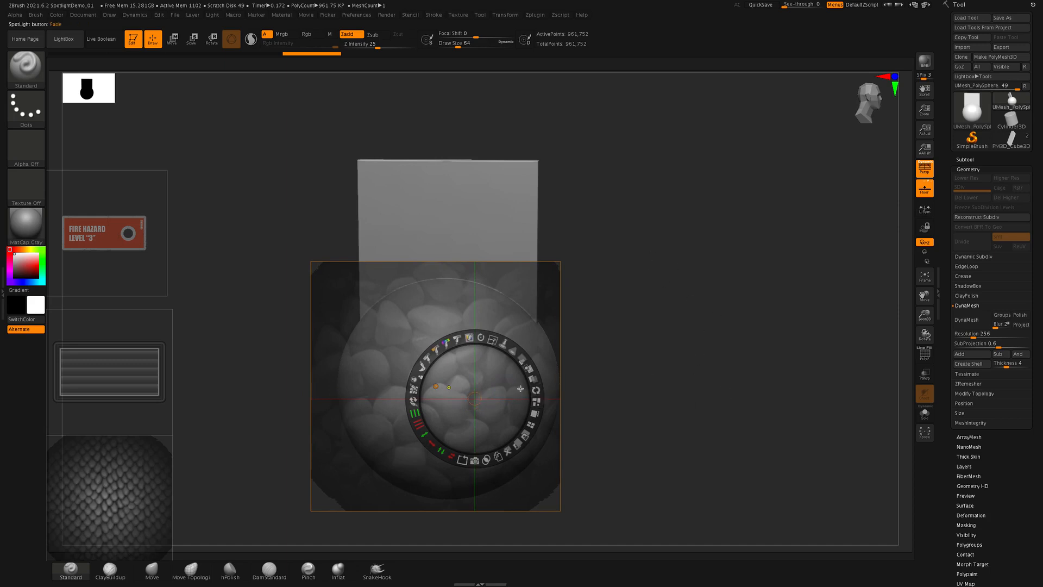
drag(520, 387, 526, 387)
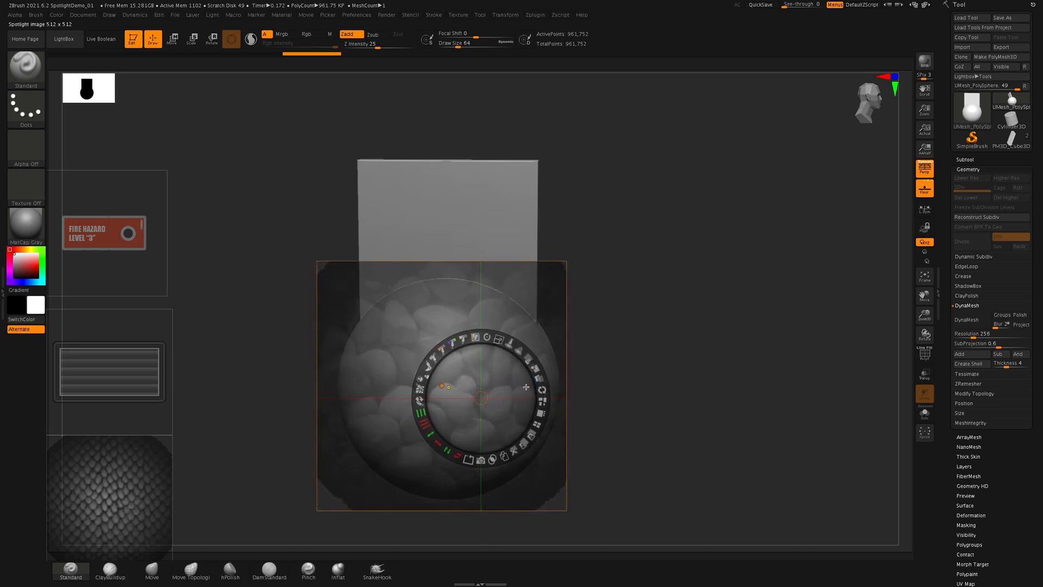
- Leave Spotlight editing and increase the brush Draw Size to about 324
key(z)
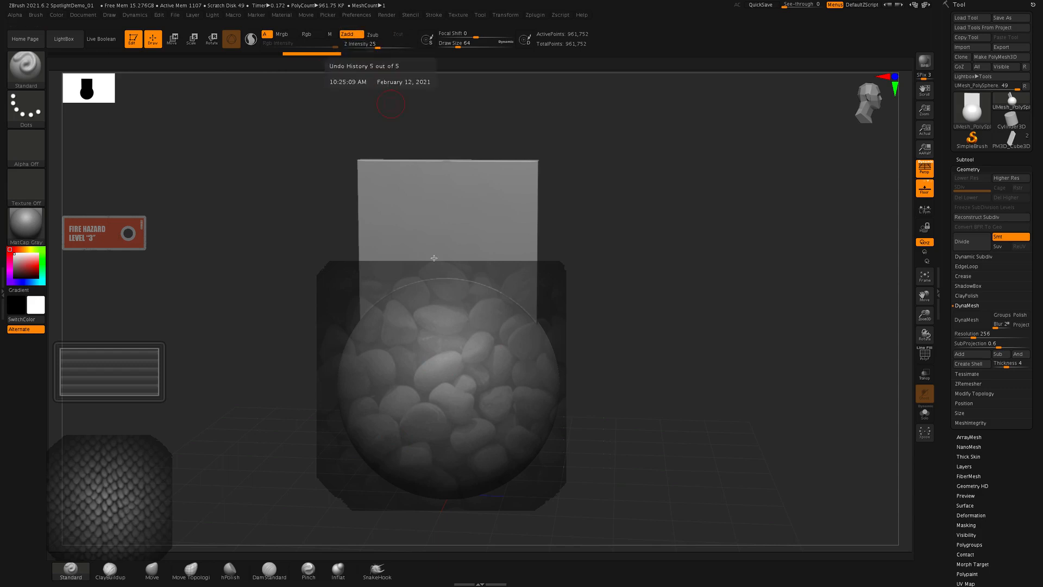
key(s)
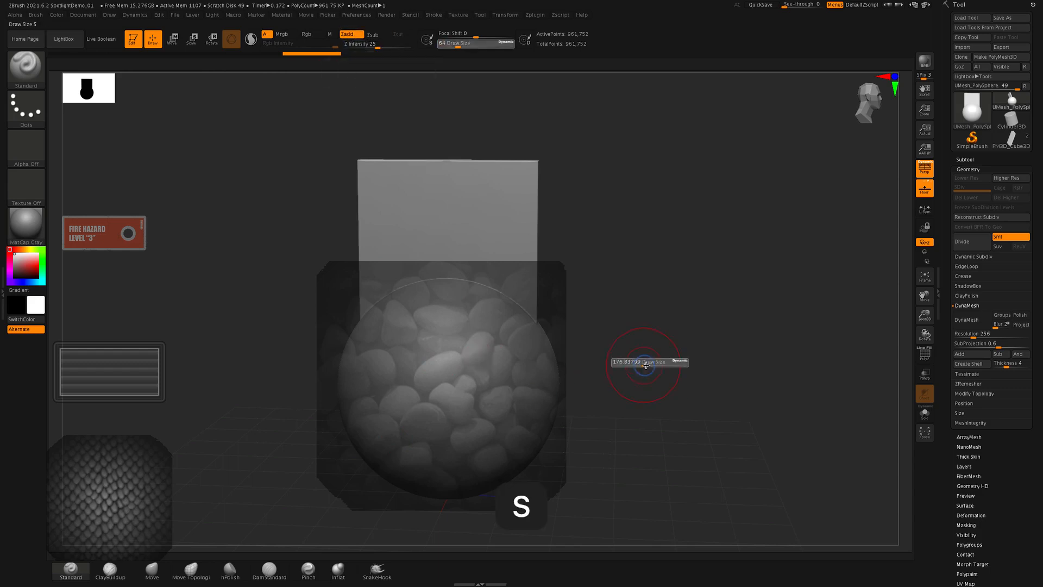
drag(636, 362, 654, 367)
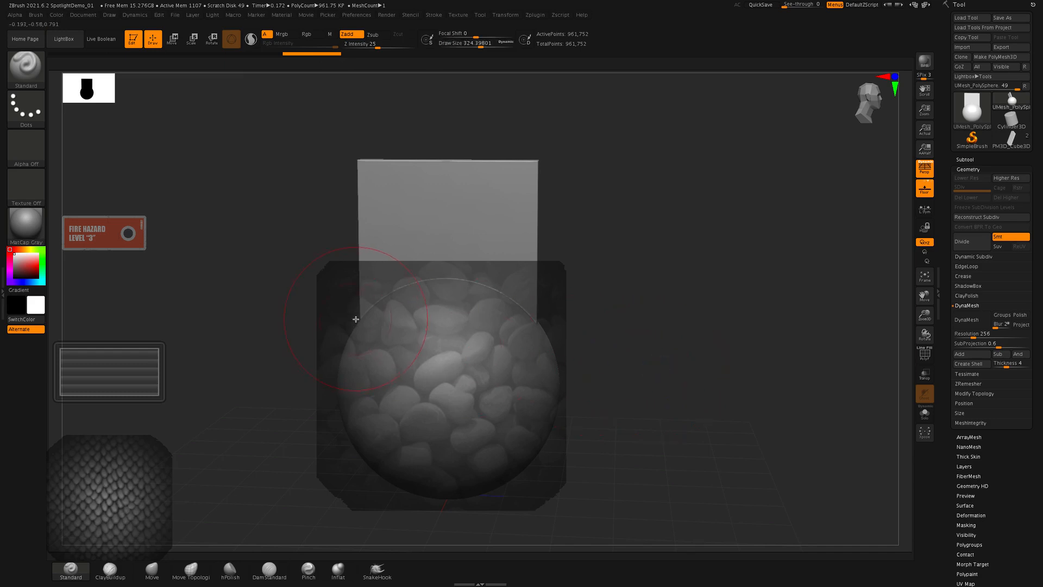
- Sculpt the pebble texture across the sphere with the Standard brush and hide Spotlight to inspect the relief
mouse_move(419, 359)
mouse_down()
mouse_move(477, 426)
mouse_move(556, 464)
mouse_move(405, 312)
mouse_move(321, 358)
mouse_move(476, 463)
mouse_move(431, 303)
mouse_move(347, 380)
mouse_up()
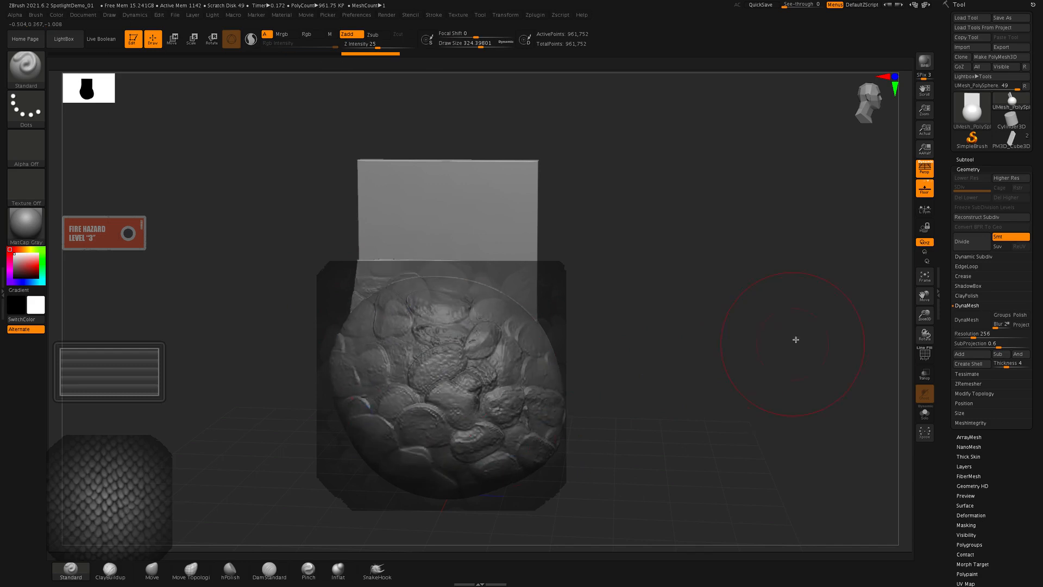
key(shift+z)
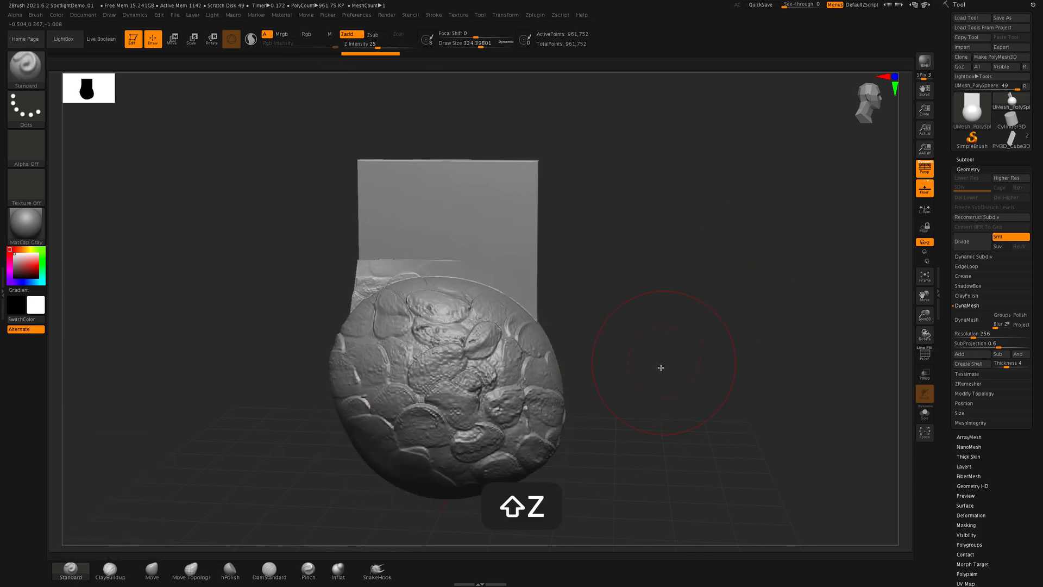
drag(661, 368, 675, 331)
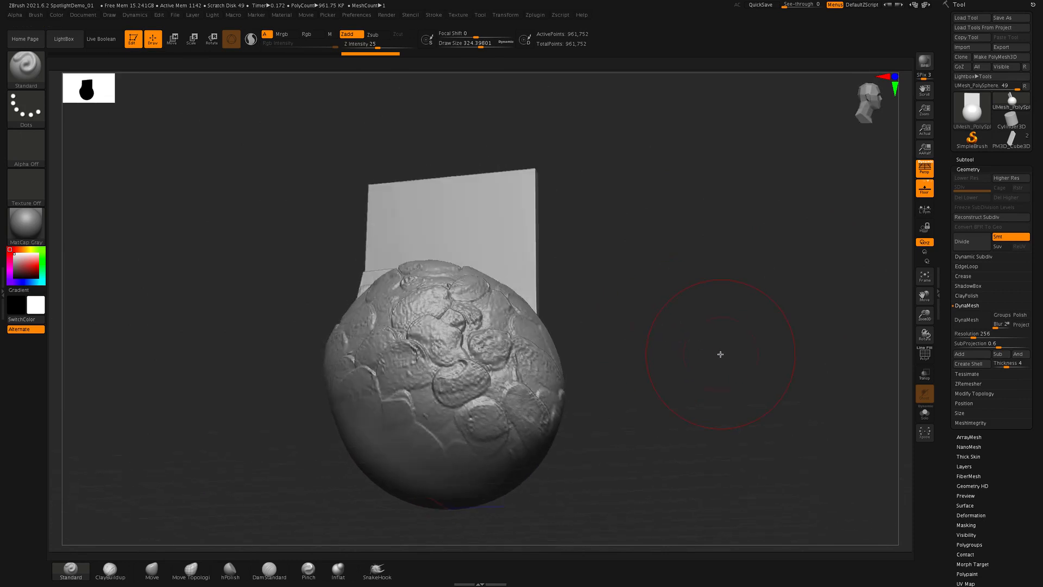
- Shift the whole Spotlight set, then undo Spotlight edits back to the layout with the Fire Hazard decal over the plane
key(z)
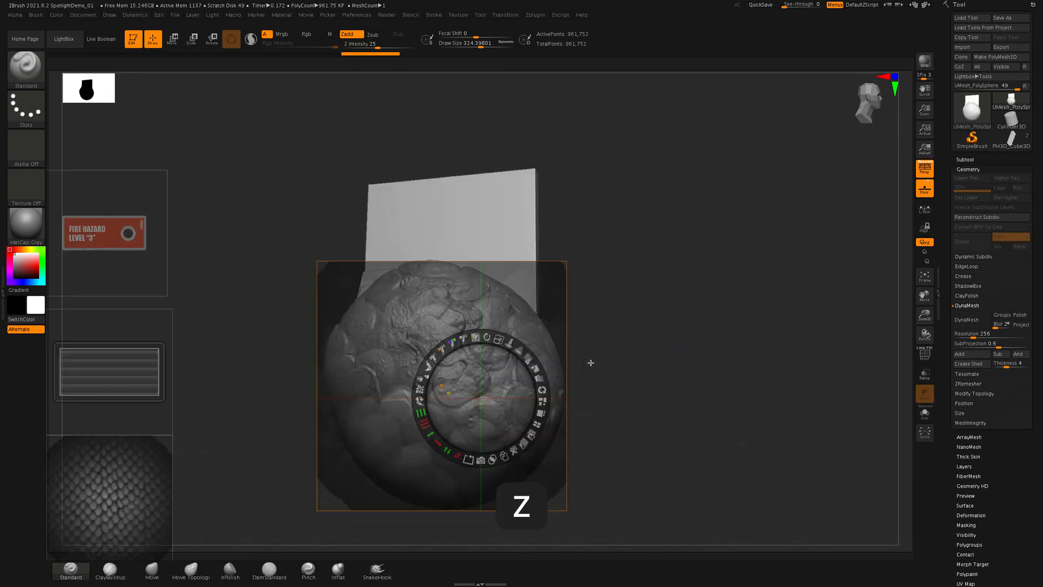
drag(607, 361, 623, 358)
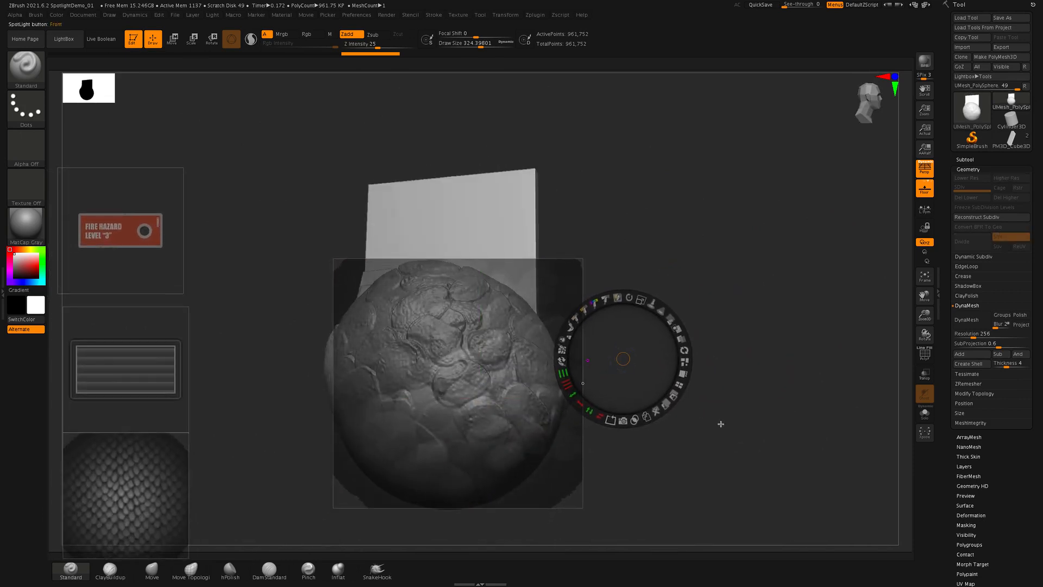
key(super+z)
key(super+z)
key(super+z)
key(super+z)
key(super+z)
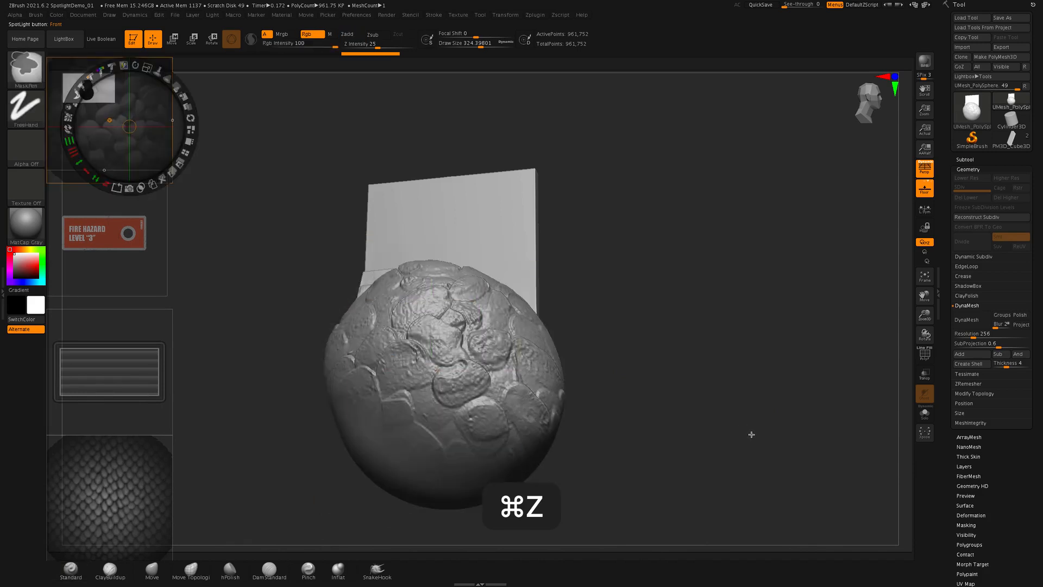
key(super+z)
key(super+z)
key(super+z)
key(super+z)
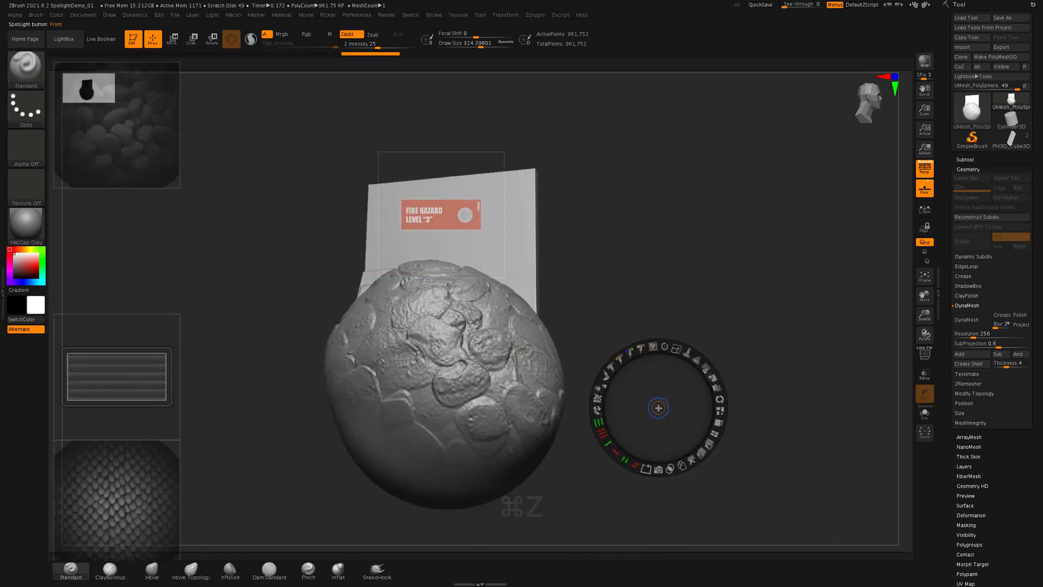
- Leave Spotlight editing and step back in the undo history to the smooth, unsculpted sphere
key(z)
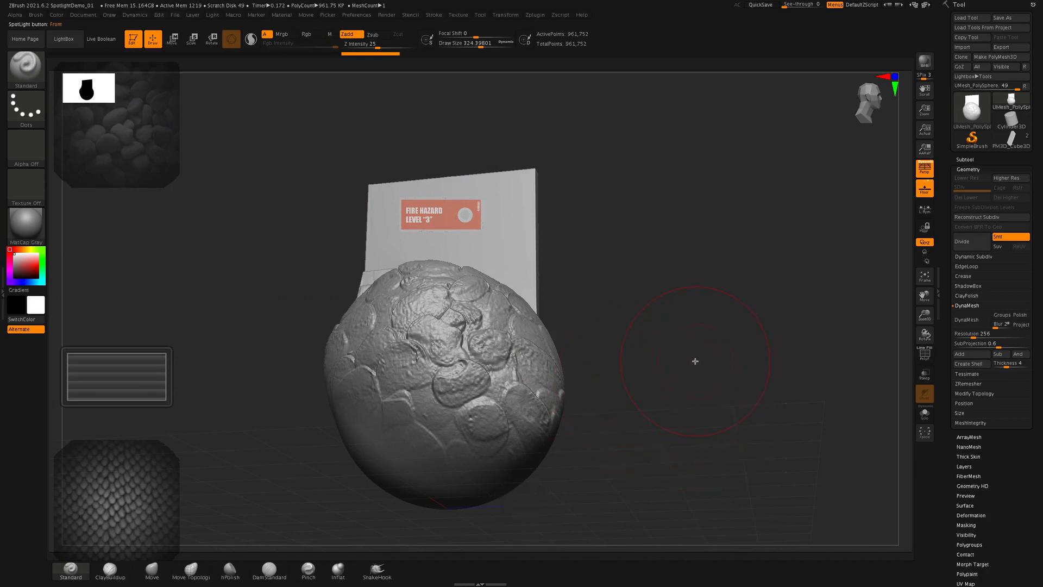
key(shift+z)
key(z)
key(z)
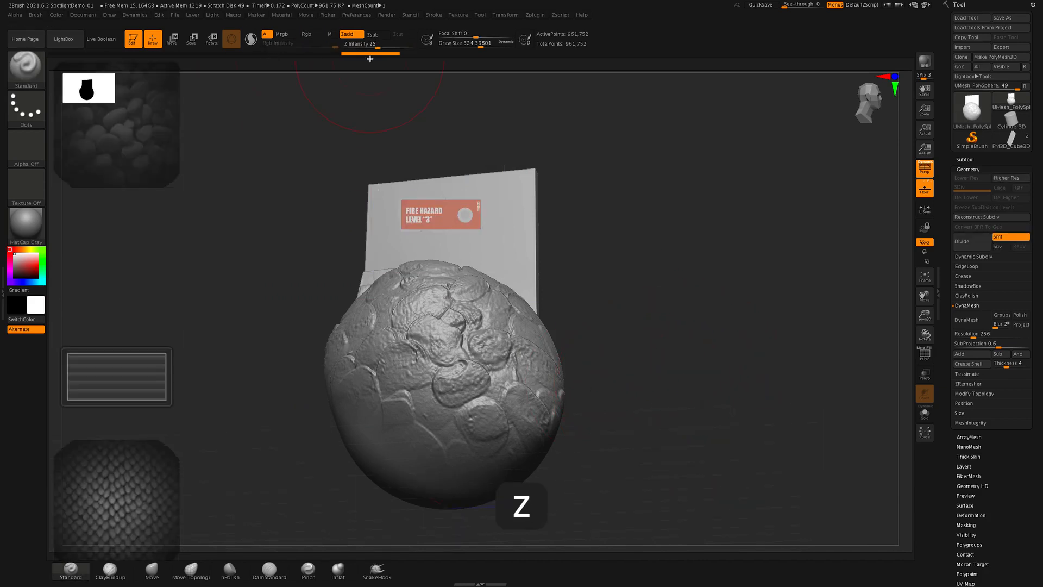
click(328, 54)
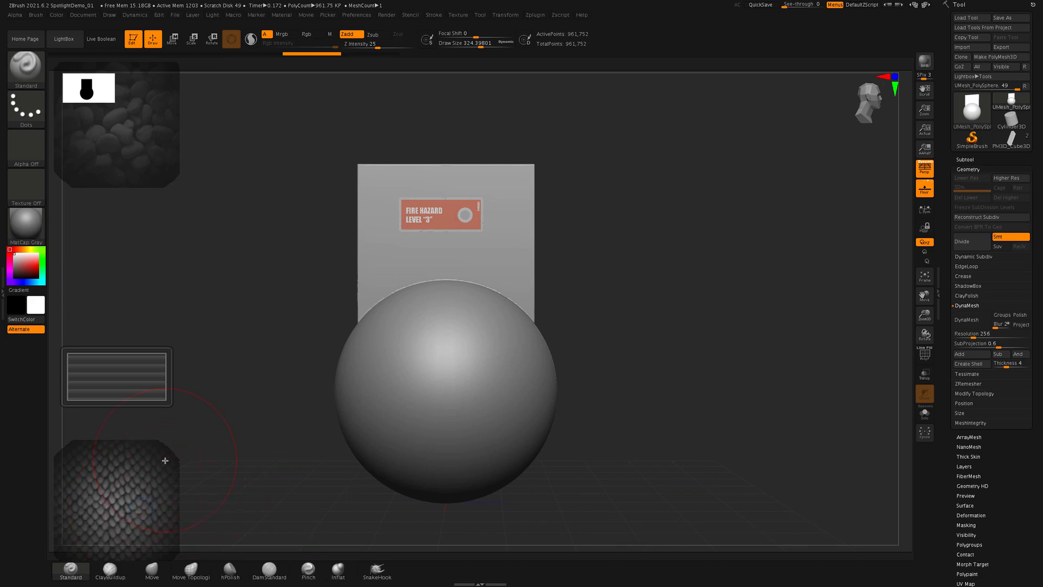
- Place the scale texture over the upper-left part of the sphere in Spotlight and leave Spotlight editing
key(z)
click(132, 480)
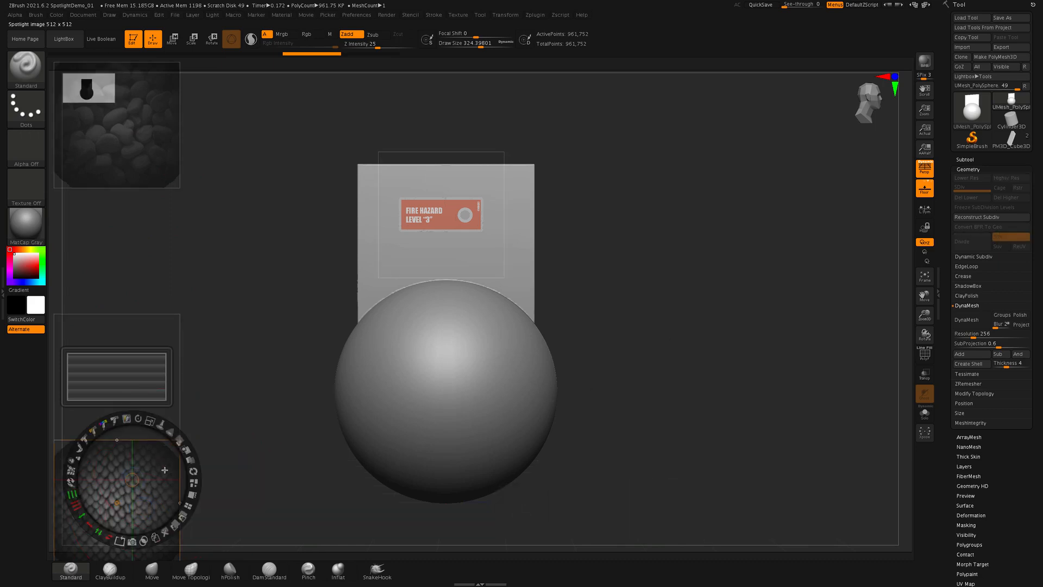
drag(148, 462, 436, 302)
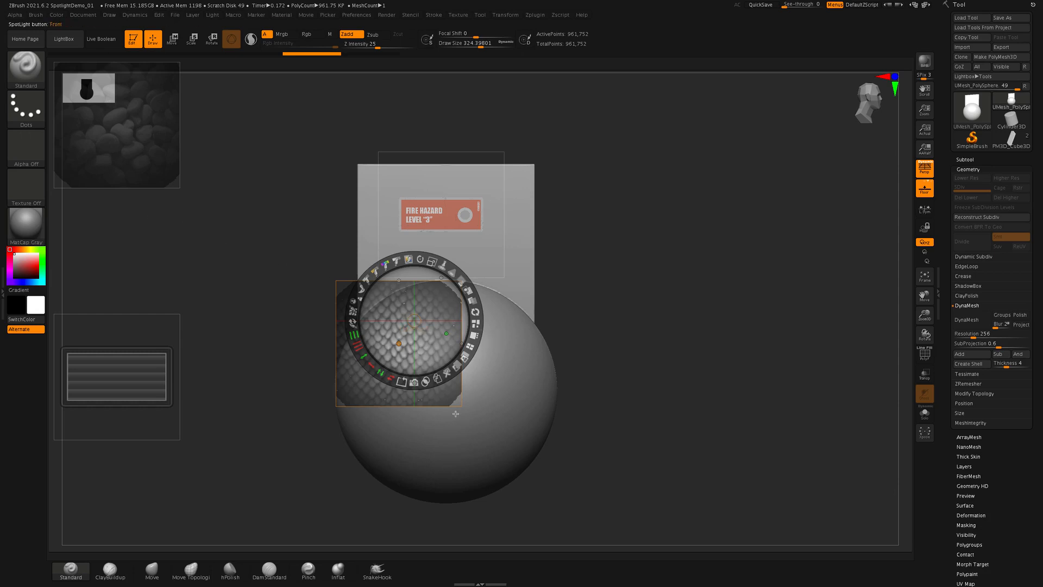
key(z)
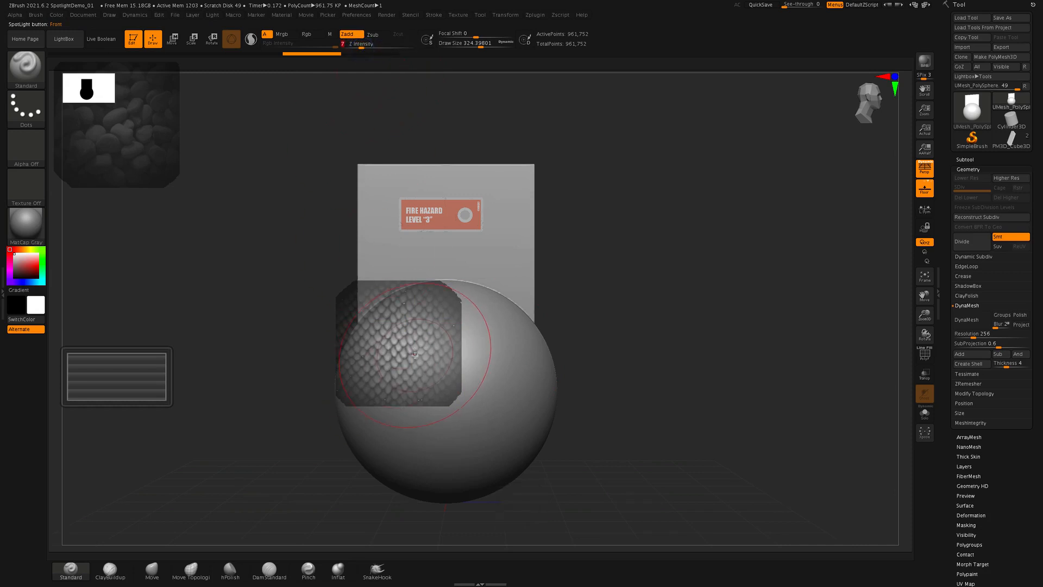
- Adjust the Spotlight Radius so the textures show only around the brush, and return to sculpting mode
key(z)
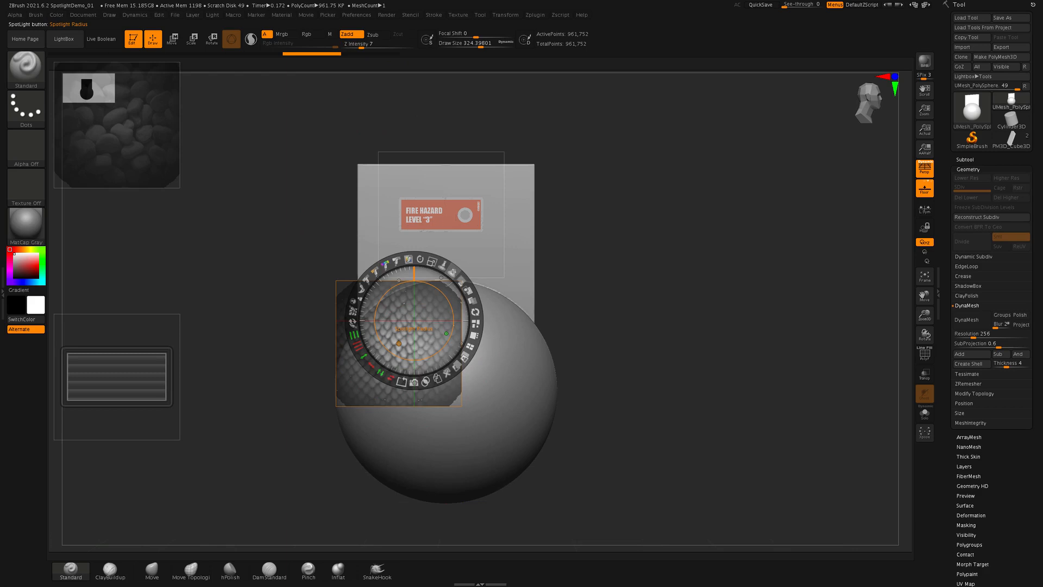
mouse_move(452, 272)
mouse_down()
mouse_move(431, 258)
mouse_move(463, 278)
mouse_move(464, 314)
mouse_move(469, 297)
mouse_move(446, 266)
mouse_up()
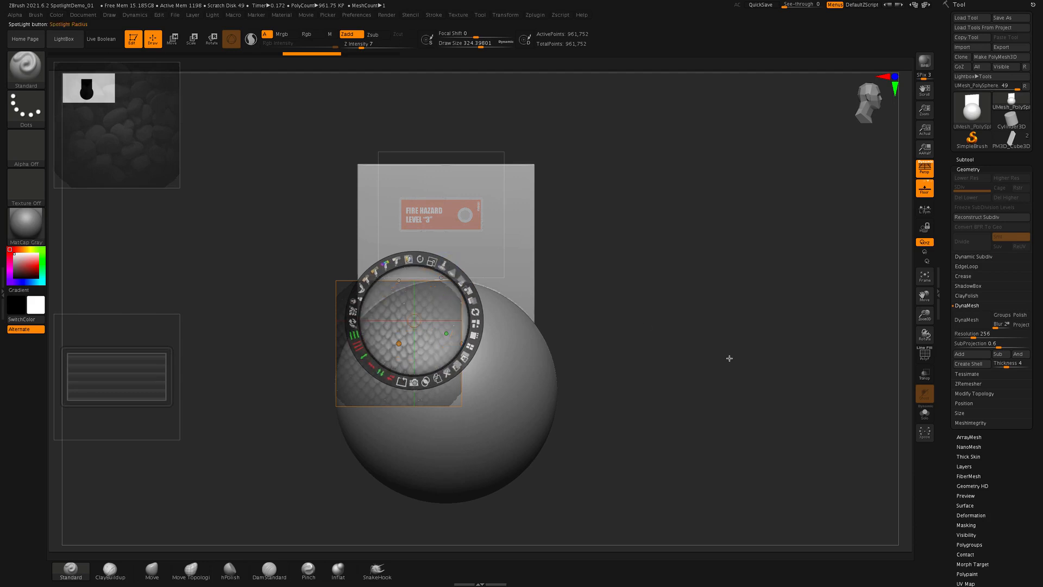
key(z)
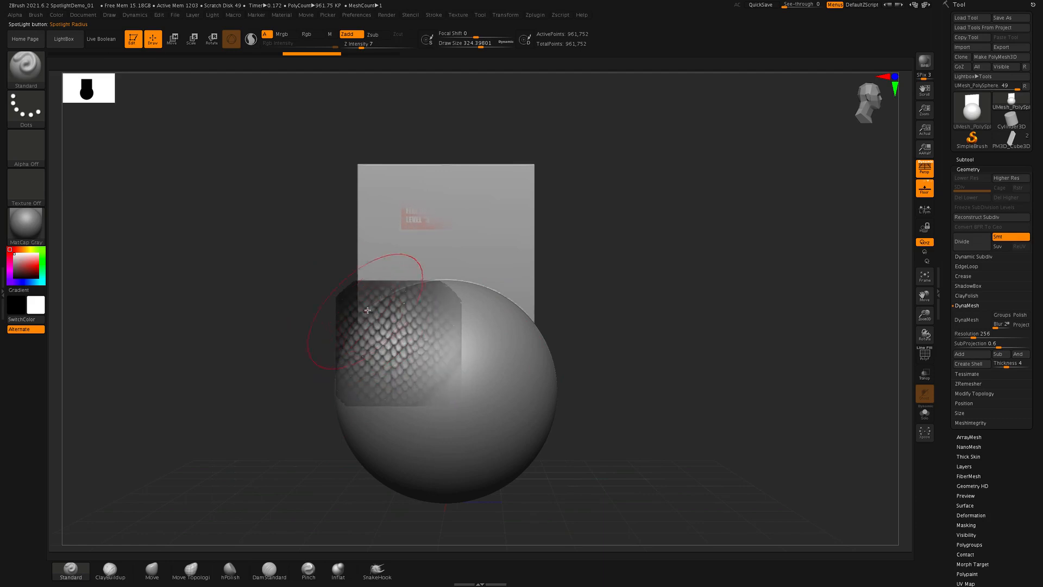
- Sculpt the scale texture onto the upper-left part of the sphere with the Standard brush
drag(435, 361, 421, 348)
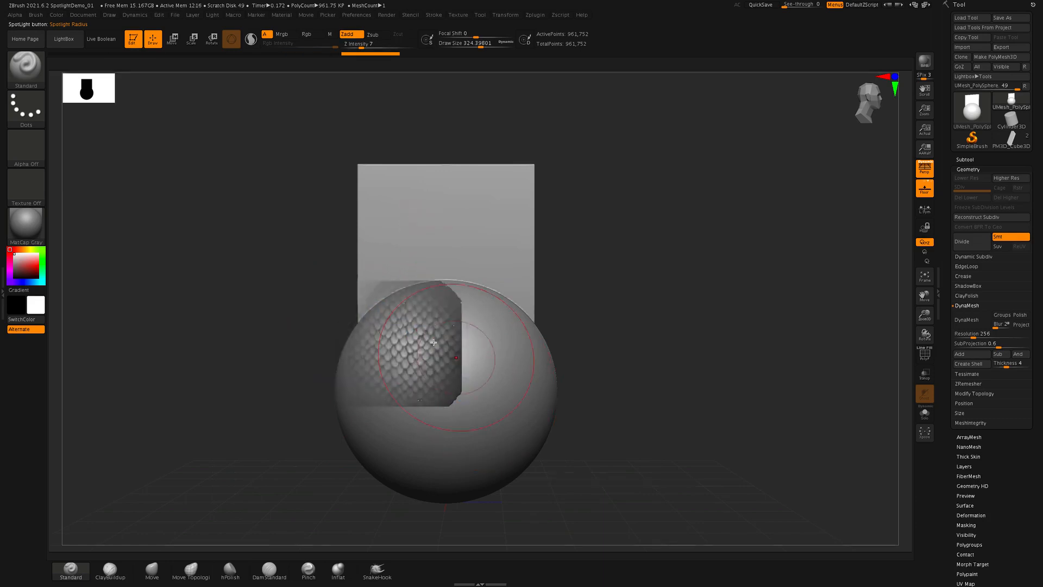
drag(403, 399, 446, 380)
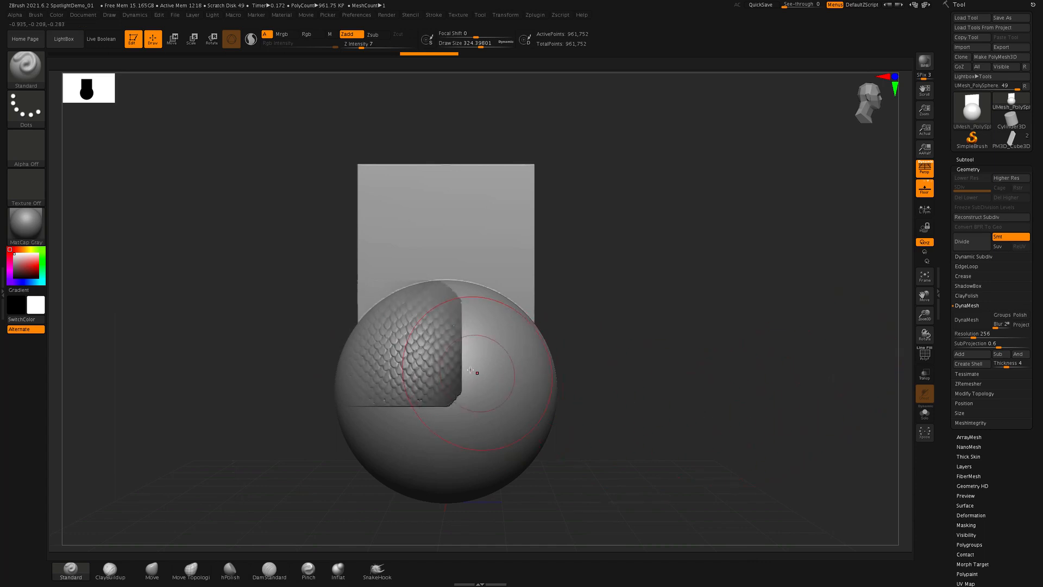
mouse_move(471, 370)
mouse_down()
mouse_move(489, 318)
mouse_move(458, 405)
mouse_up()
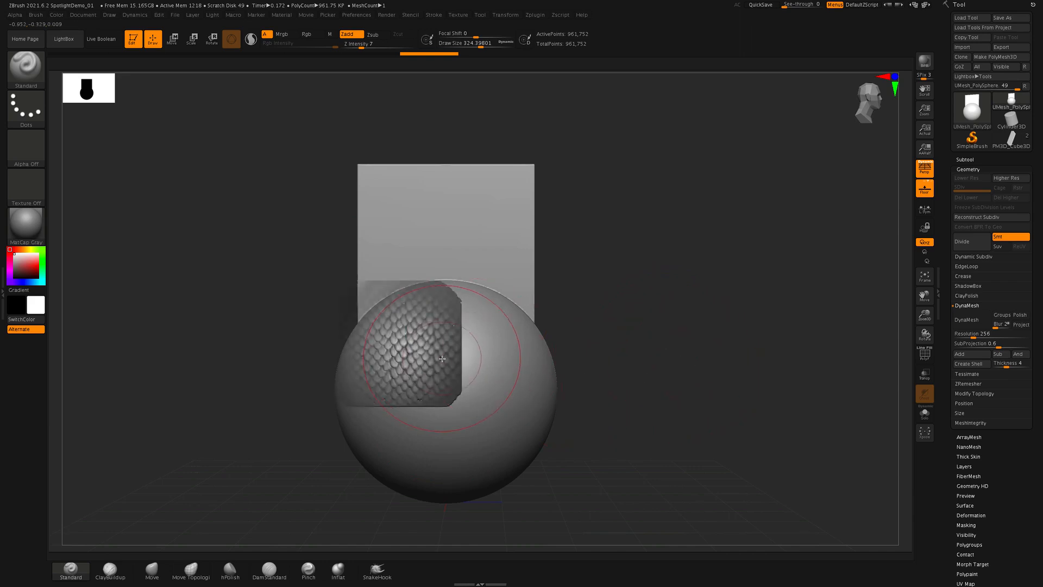
- Shift the scale texture toward the sphere's upper right and sculpt a second, overlapping patch of scales
key(z)
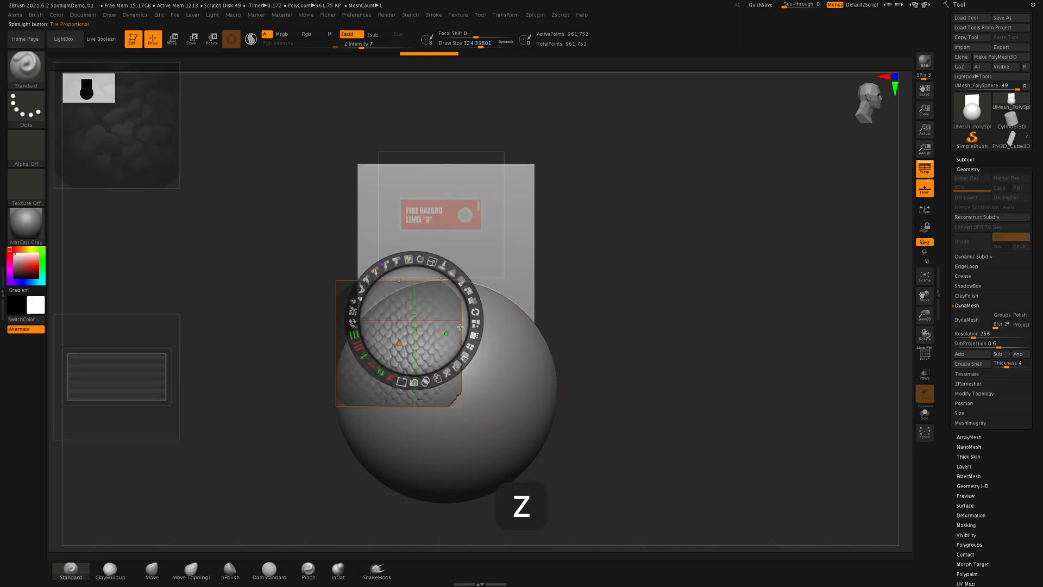
drag(480, 338, 529, 345)
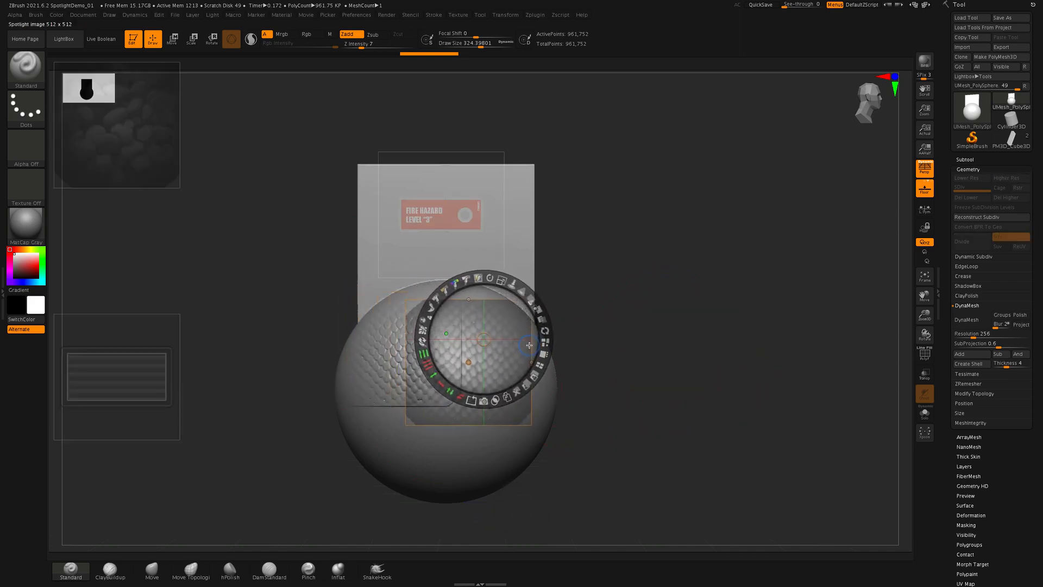
key(z)
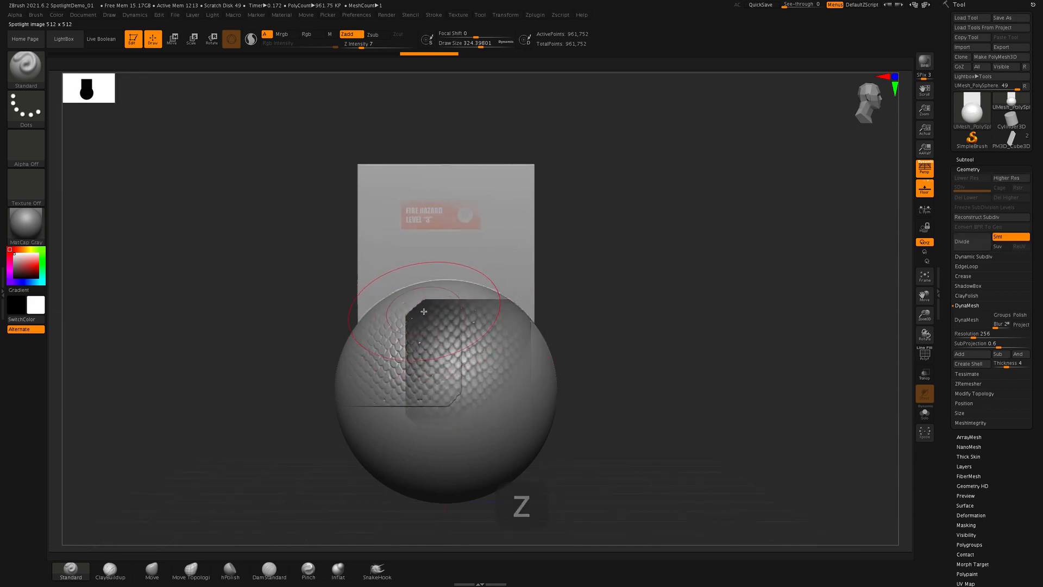
mouse_move(424, 311)
mouse_down()
mouse_move(484, 351)
mouse_move(465, 369)
mouse_move(461, 450)
mouse_up()
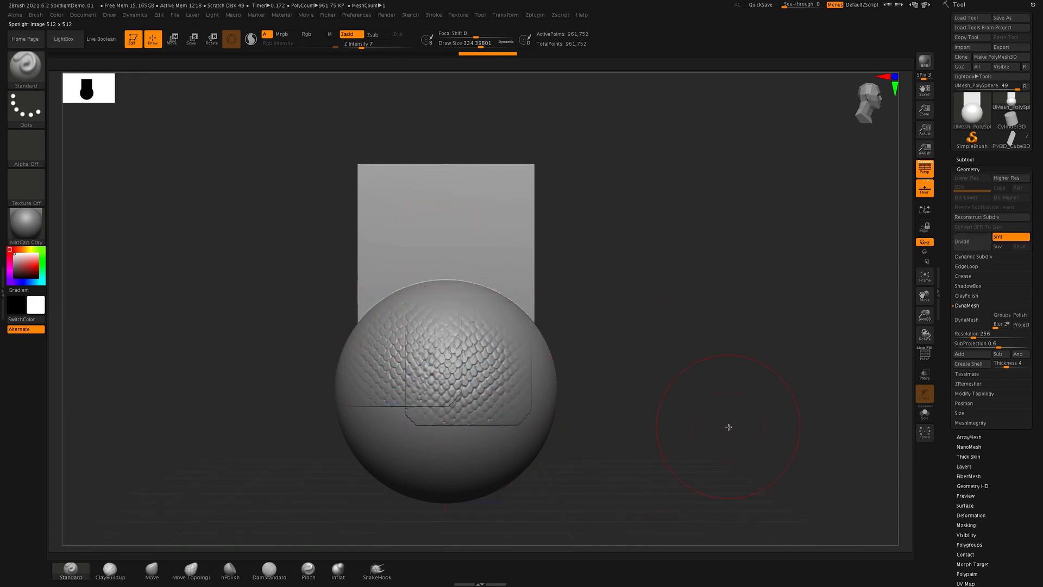
- Reposition the scale texture over the sphere's lower left and lower middle, sculpting a patch of scales at each spot
key(z)
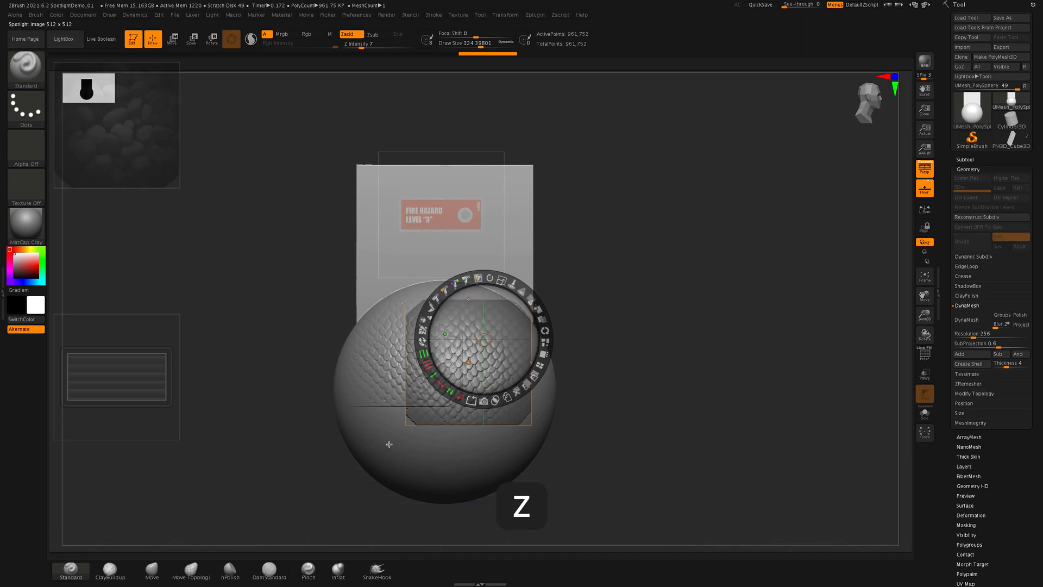
drag(458, 406, 349, 508)
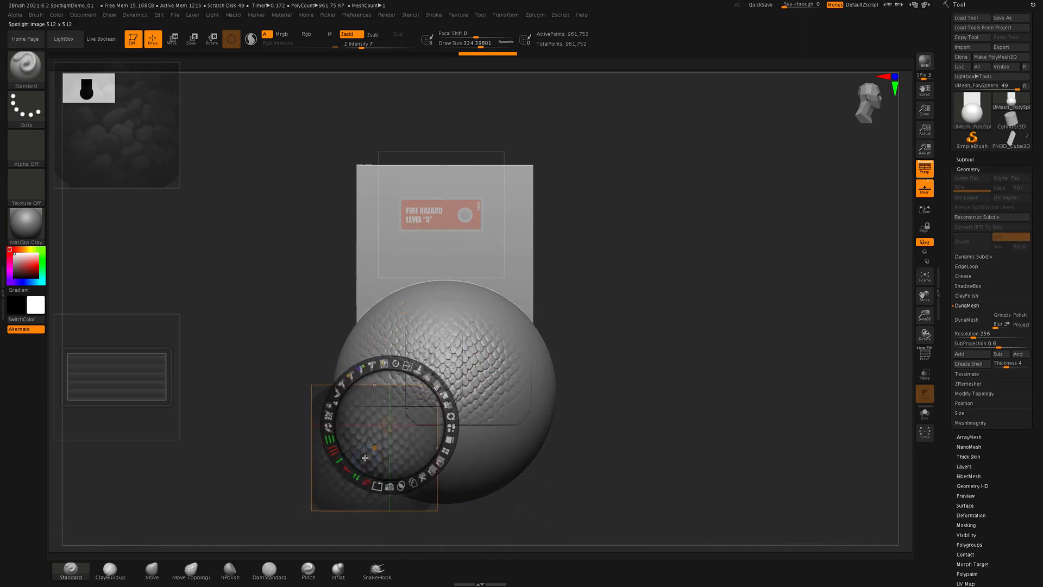
key(z)
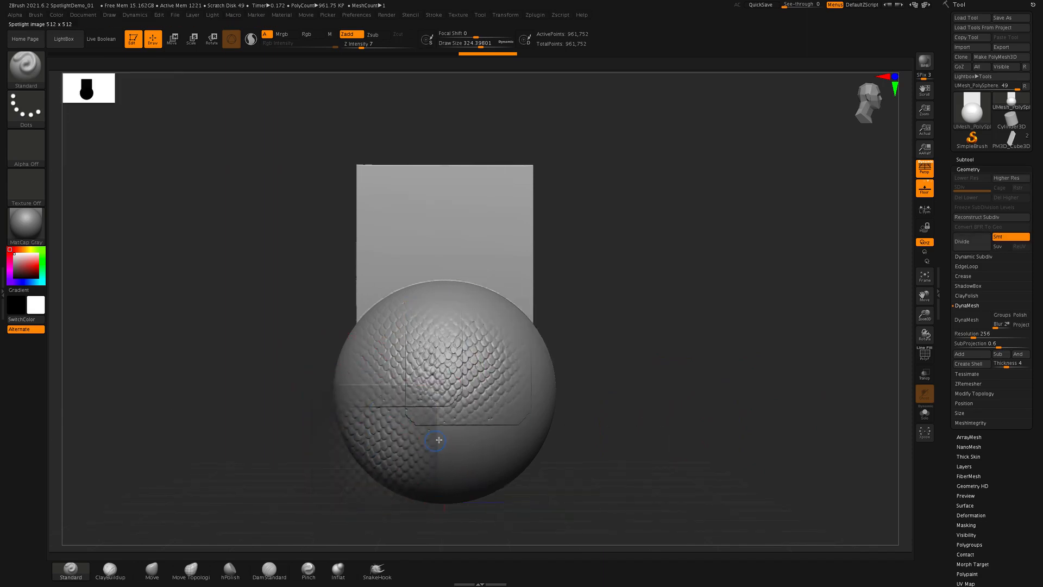
key(z)
drag(420, 428, 497, 451)
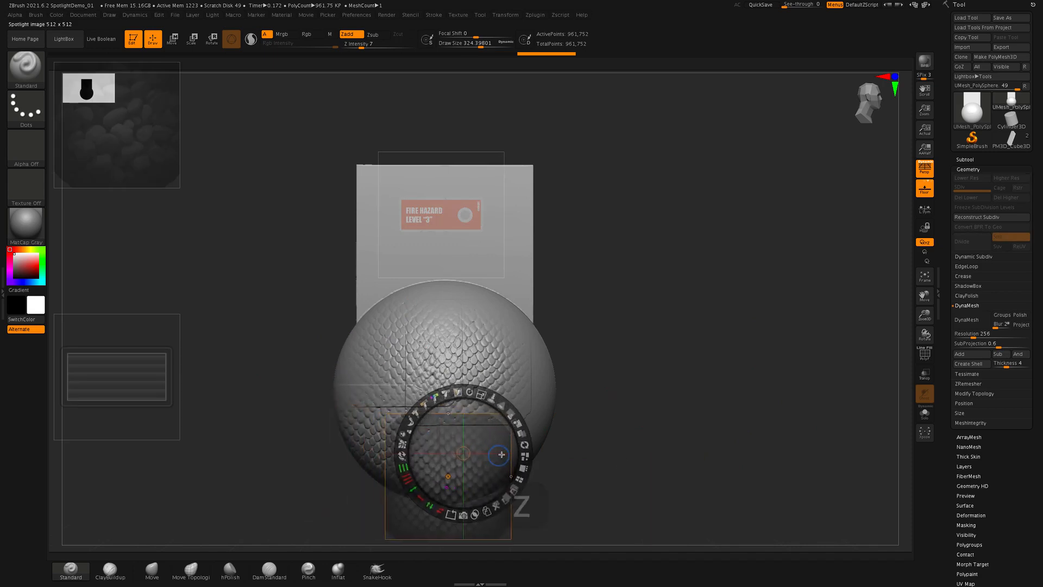
key(z)
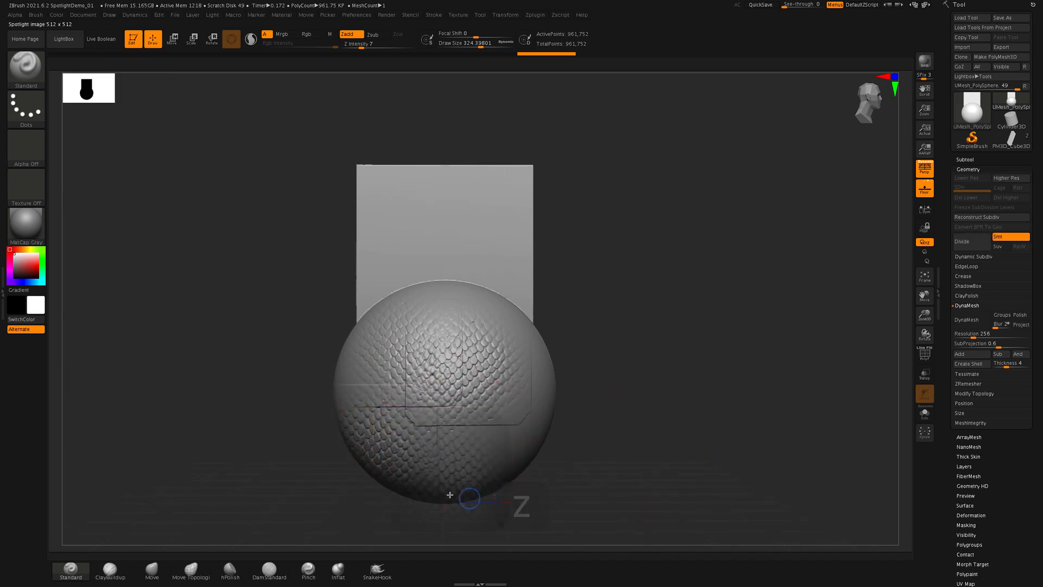
- Detach the Spotlight dial from the images and inspect the sculpted scales on the sphere from an angle
key(z)
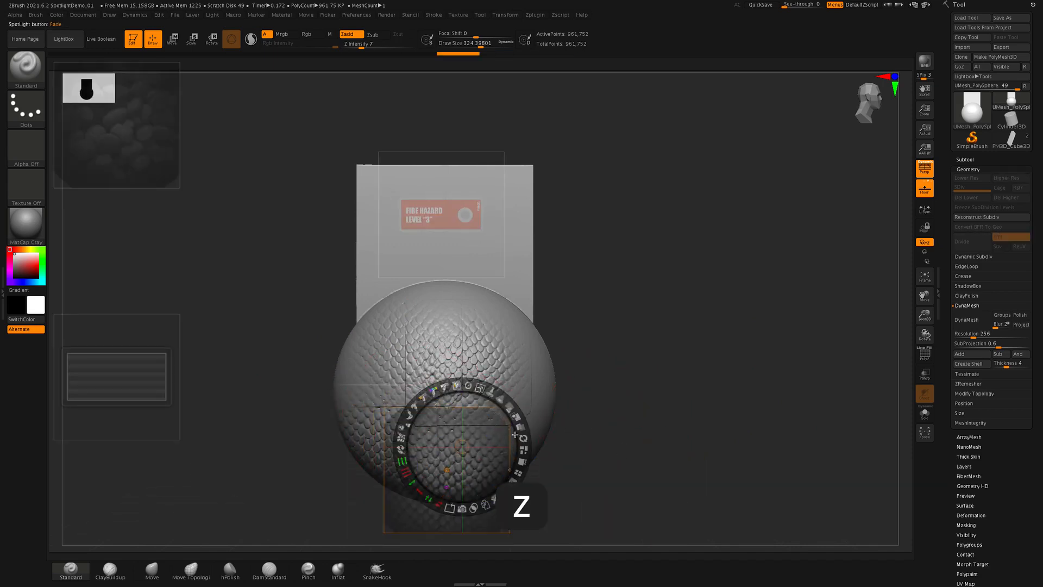
click(672, 370)
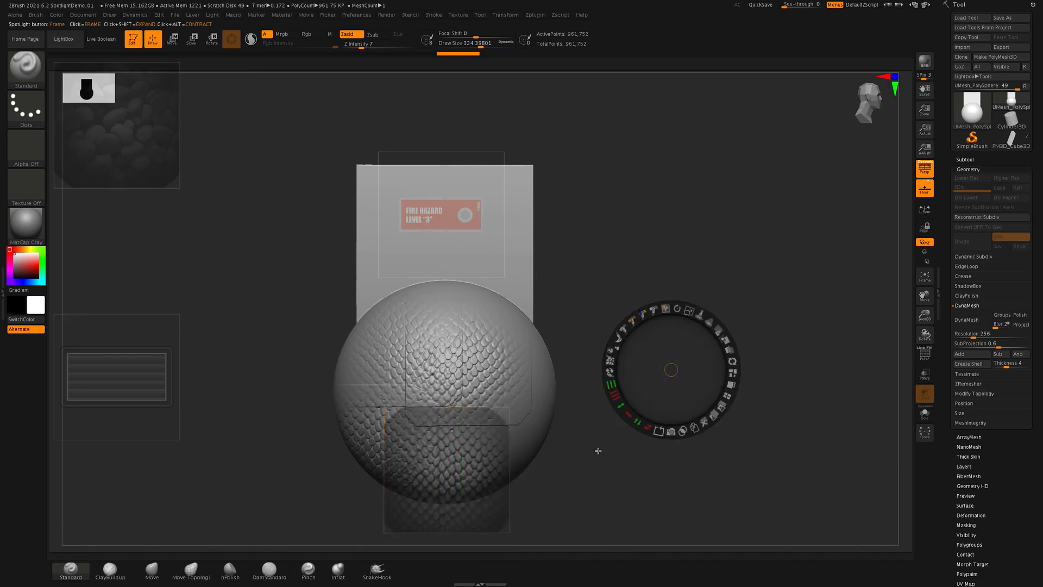
key(z)
mouse_move(711, 412)
mouse_down()
mouse_move(586, 401)
mouse_move(565, 411)
mouse_up()
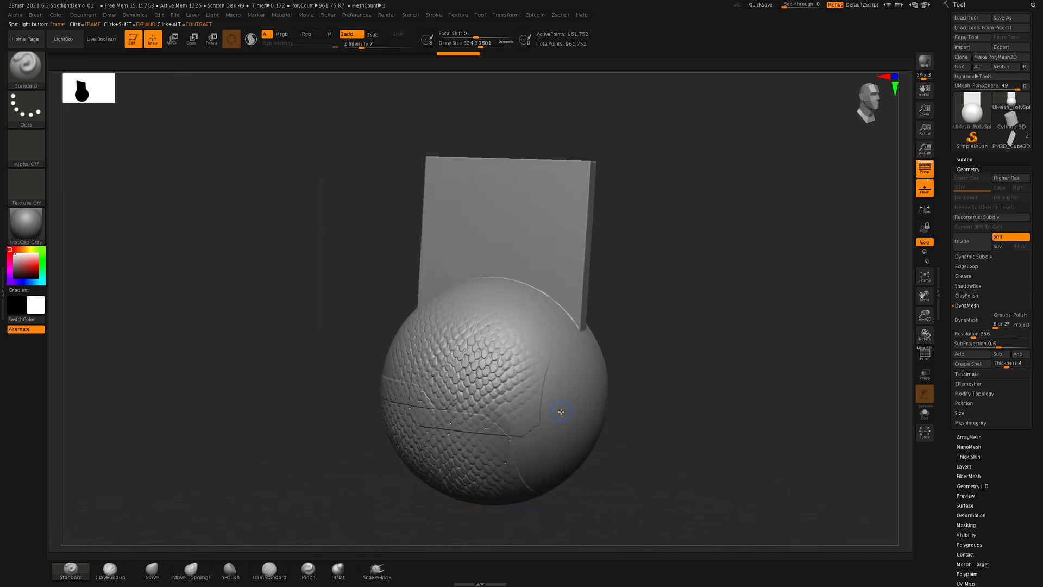
- Undo all the scale sculpting strokes back to the smooth sphere and restore the front view
key(super+z)
key(super+z)
key(super+z)
key(super+z)
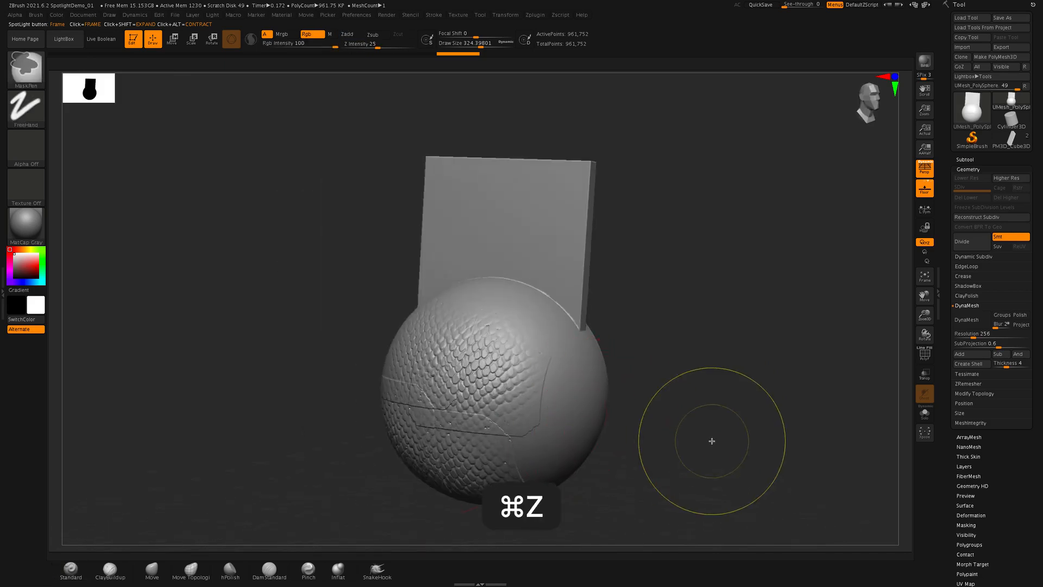
key(super+z)
key(super+z)
key(super+z)
key(super+z)
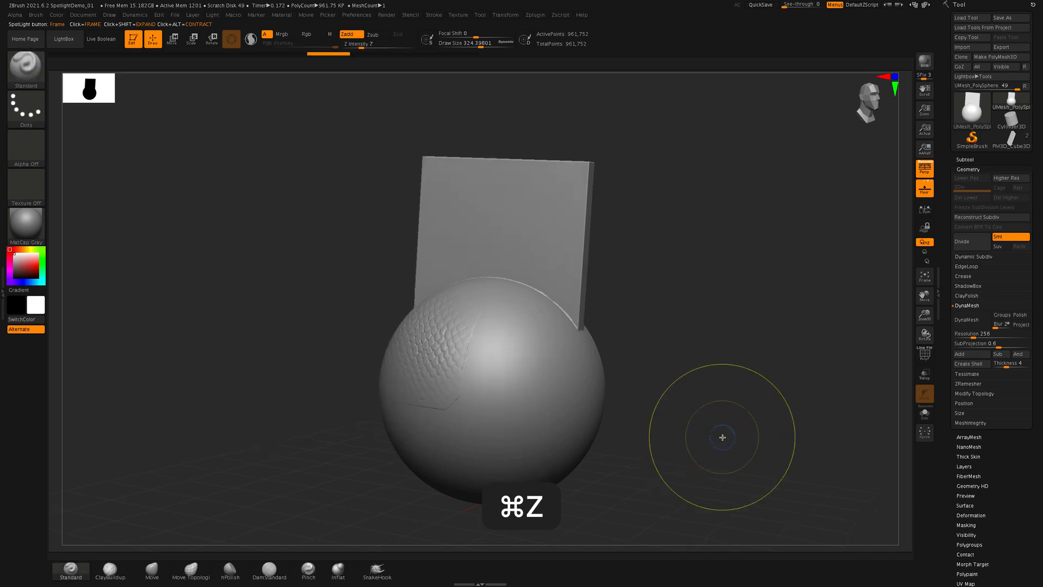
shift+drag(736, 433, 743, 432)
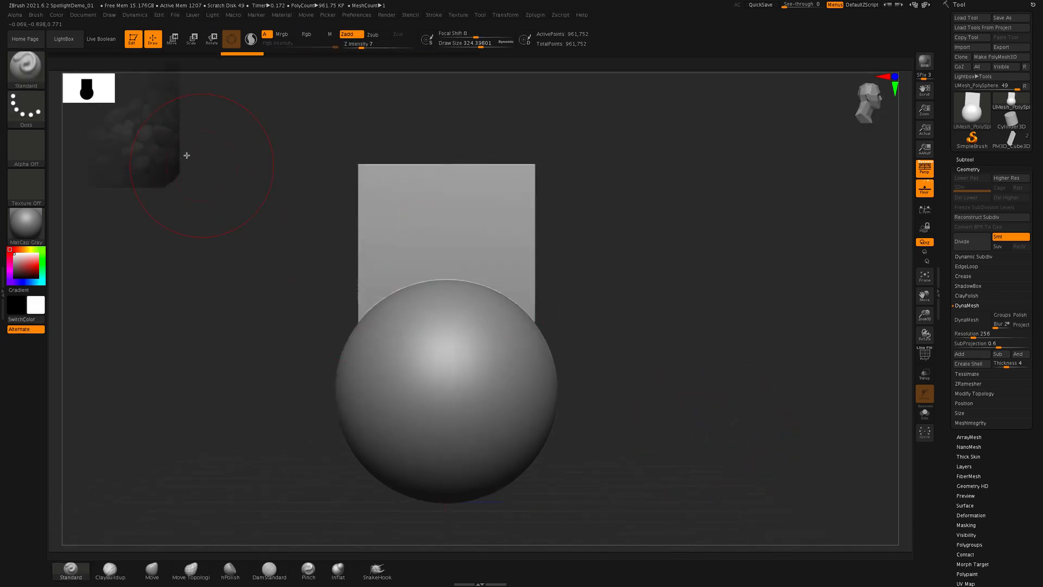
- Tile all Spotlight images back into a column and move the pebble texture over the sphere's upper left
key(z)
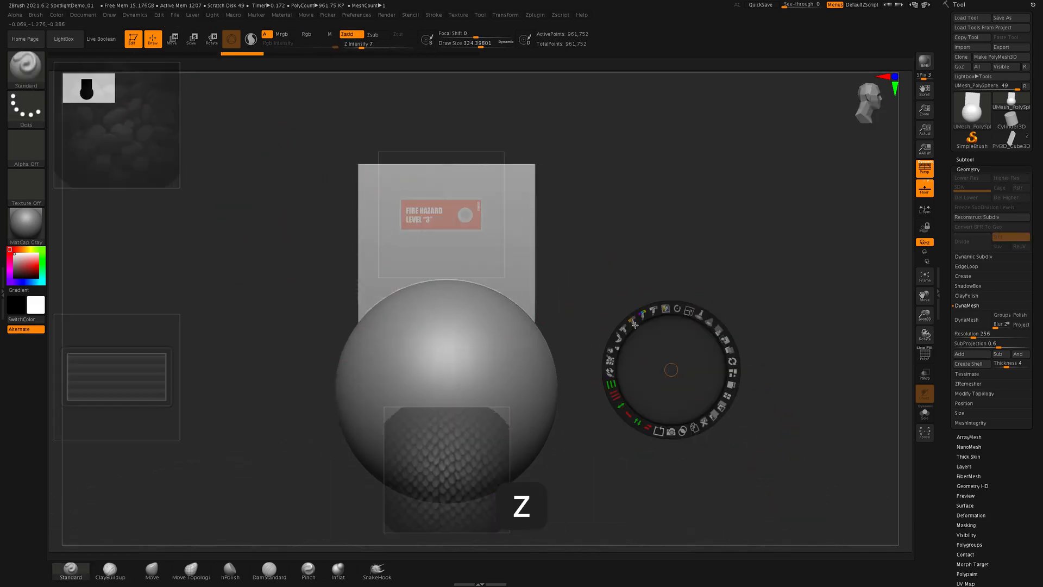
click(154, 150)
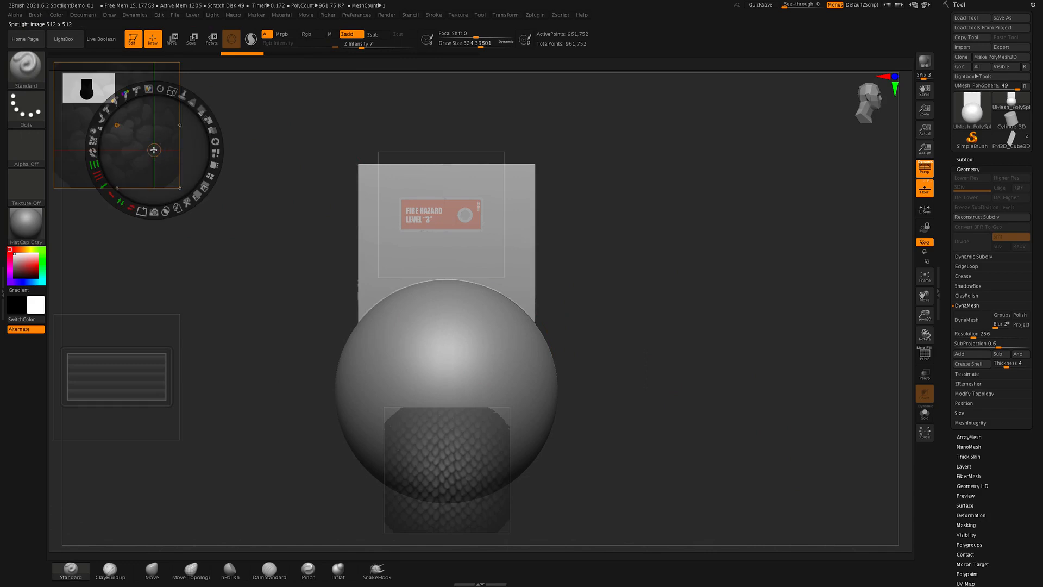
click(211, 176)
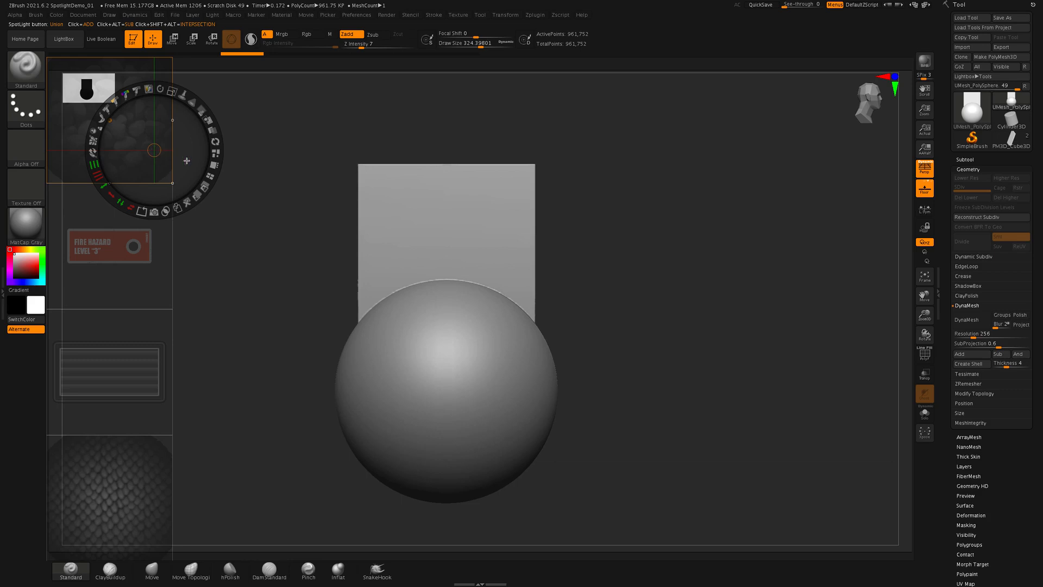
drag(186, 161, 474, 393)
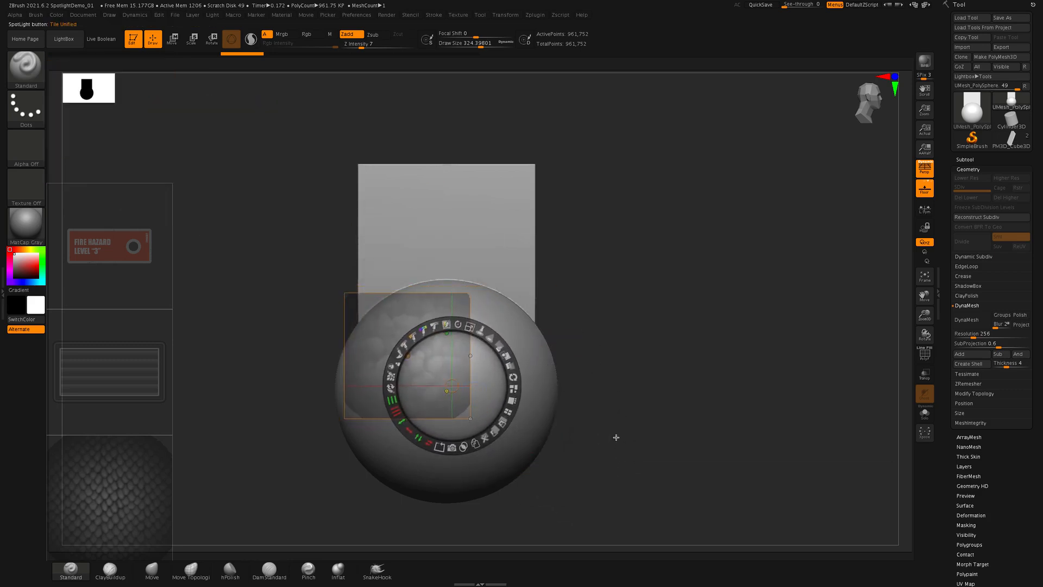
- Try sculpting the pebble texture onto the sphere with the Standard brush and undo the strokes
key(z)
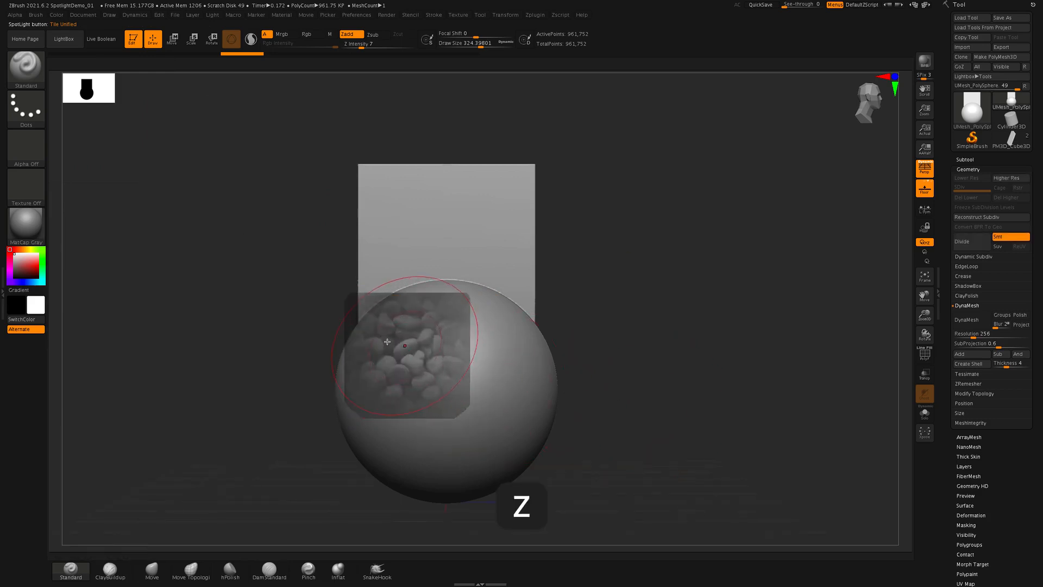
mouse_move(439, 383)
mouse_down()
mouse_move(408, 353)
mouse_move(479, 504)
mouse_up()
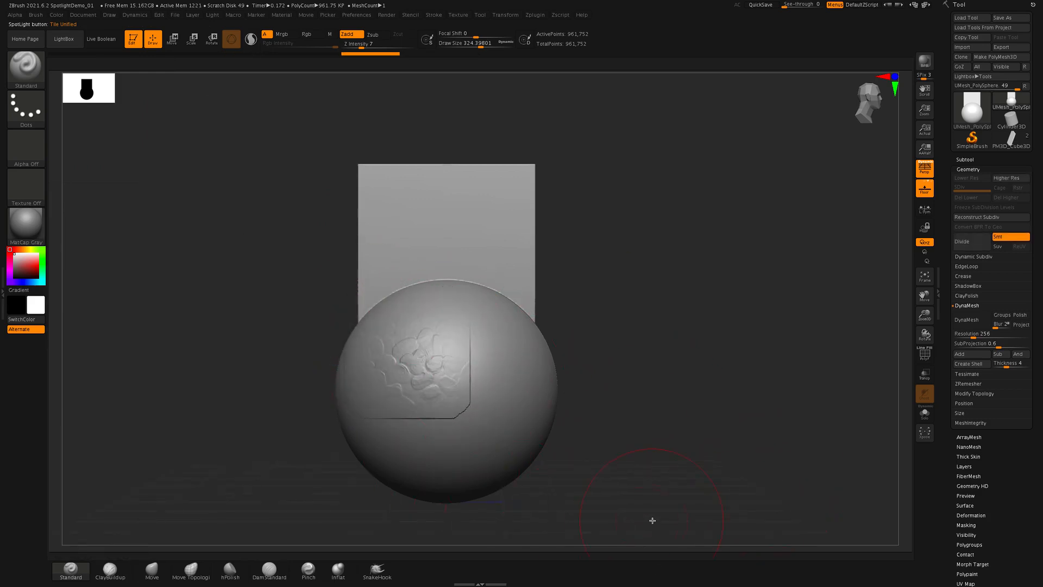
key(super+z)
mouse_move(434, 381)
mouse_down()
mouse_move(442, 375)
mouse_move(419, 396)
mouse_move(447, 436)
mouse_move(431, 396)
mouse_move(468, 369)
mouse_move(392, 357)
mouse_up()
- Try repeating the pebble image vertically inside its frame in Spotlight, and restore the single tile
key(z)
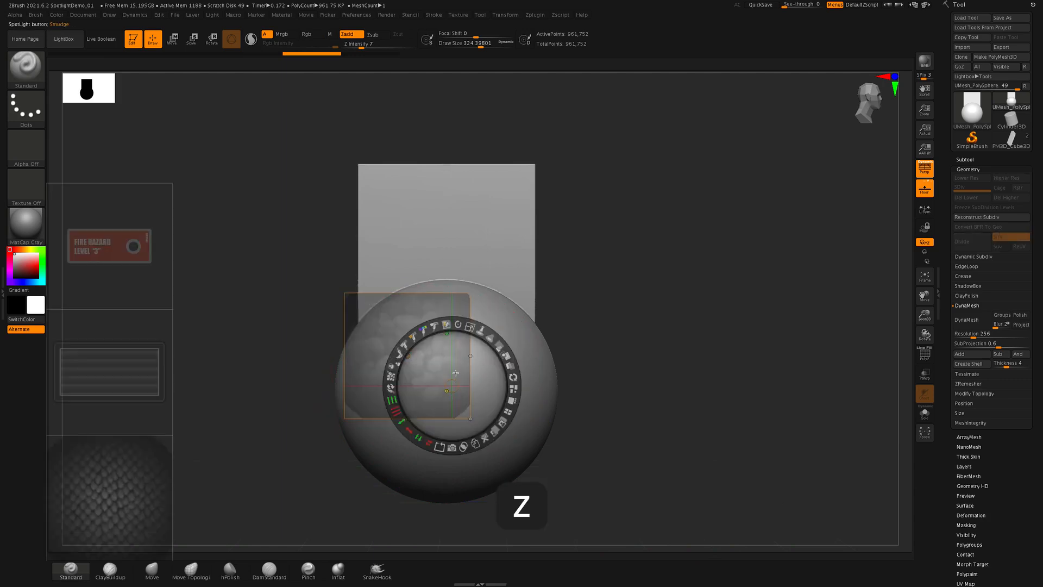
drag(392, 401, 394, 405)
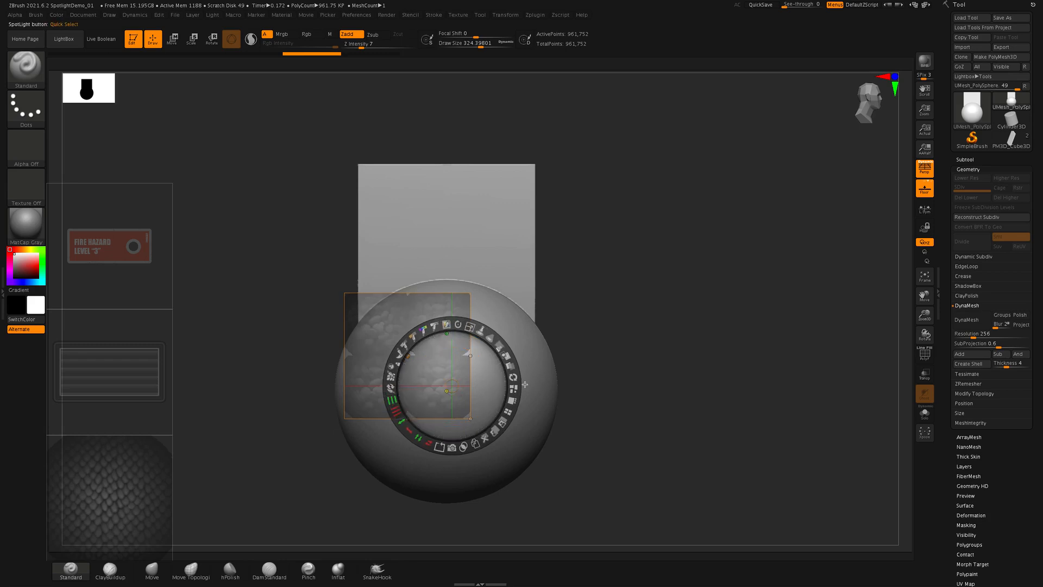
drag(391, 401, 409, 432)
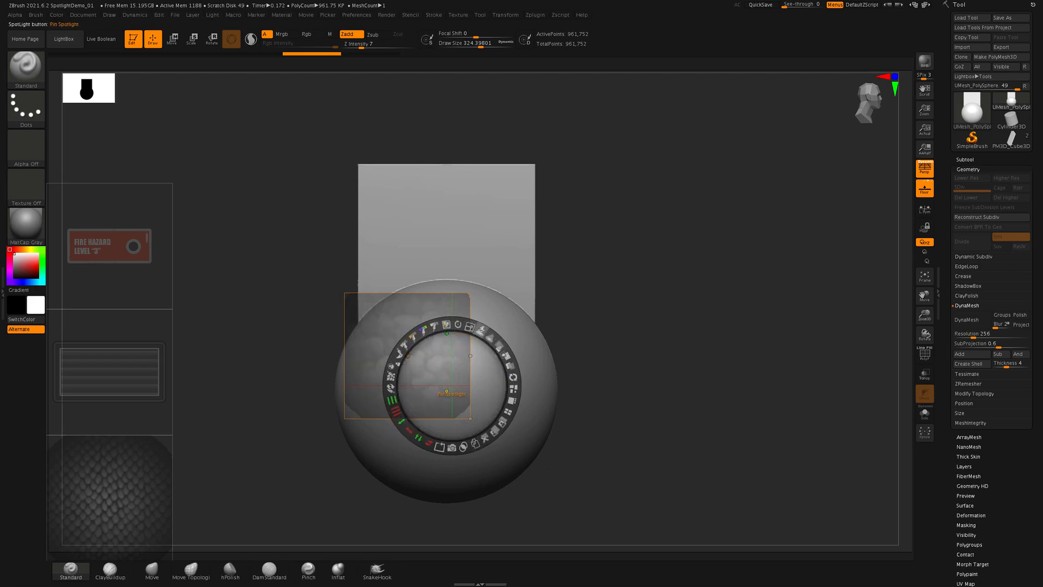
- Scale the pebble image up until it covers most of the sphere, and leave Spotlight editing
drag(473, 328, 531, 421)
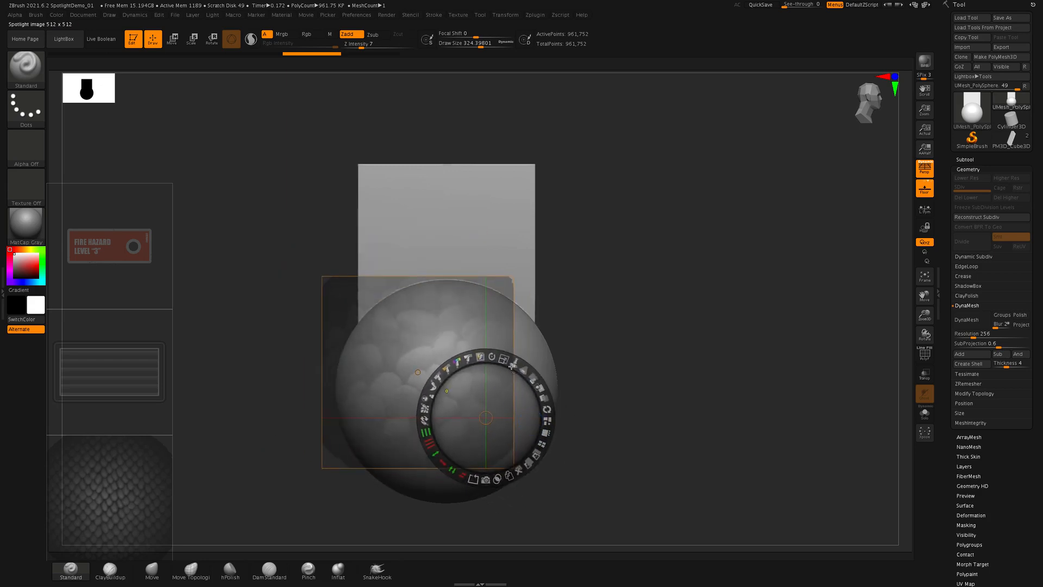
drag(504, 359, 555, 424)
key(z)
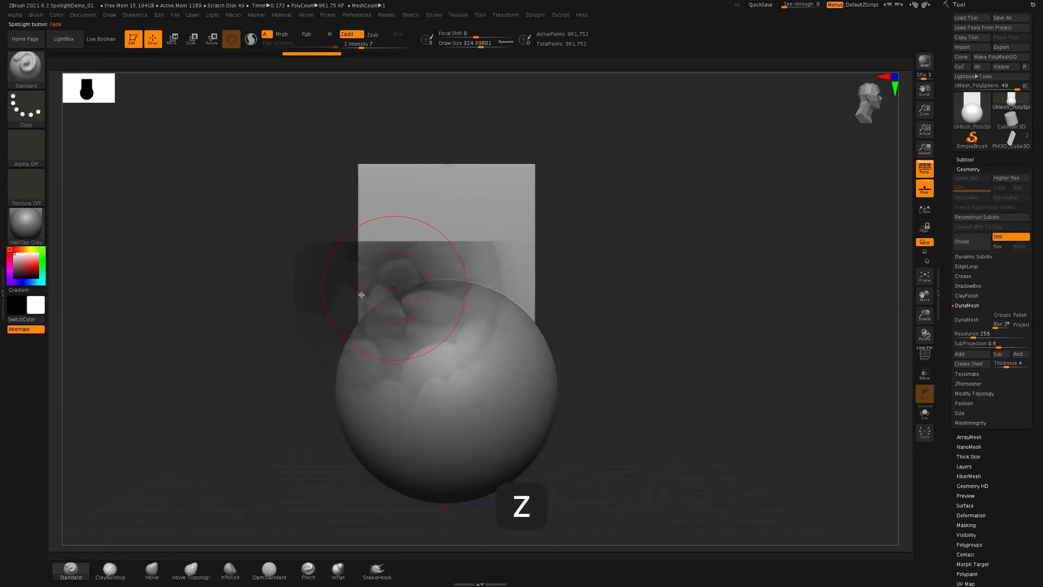
- Set the brush's Z Intensity to 5, and try a pebble stroke across the sphere and undo it
drag(360, 47, 358, 47)
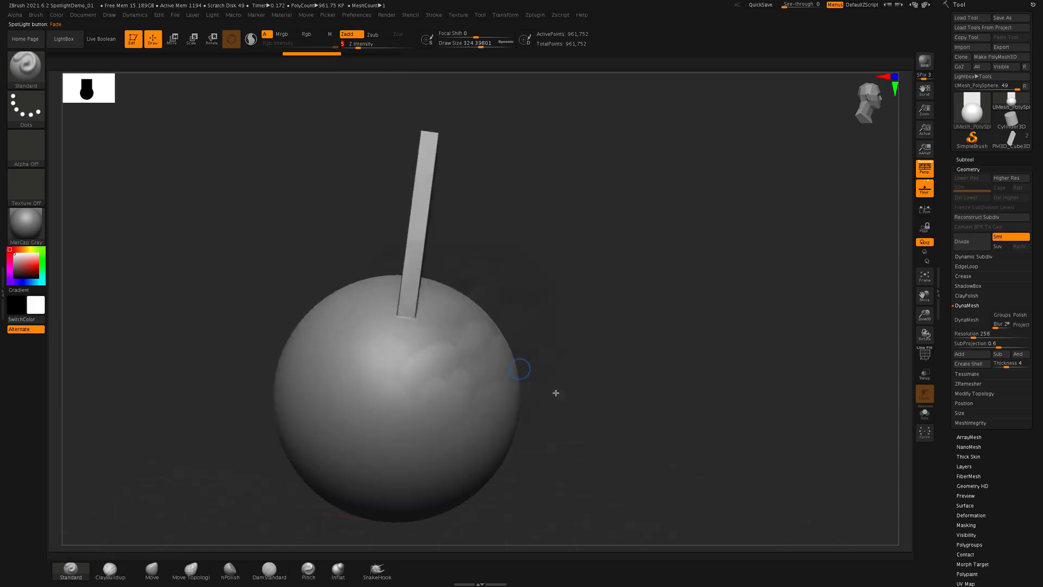
drag(556, 393, 462, 378)
drag(631, 400, 580, 405)
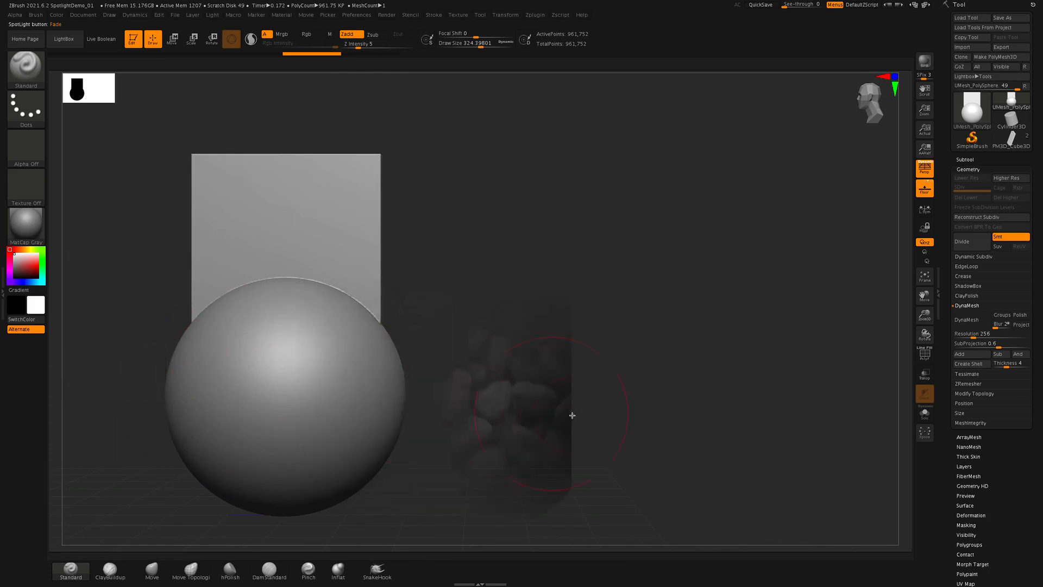
drag(573, 413, 301, 349)
key(super+z)
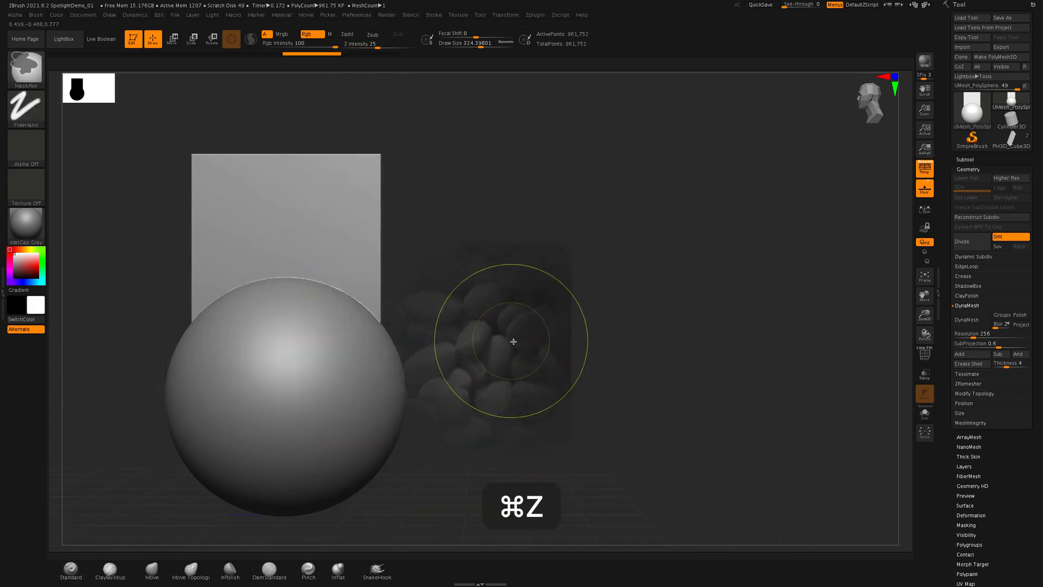
- Move the pebble image in Spotlight so it covers the whole sphere, and leave Spotlight editing
key(z)
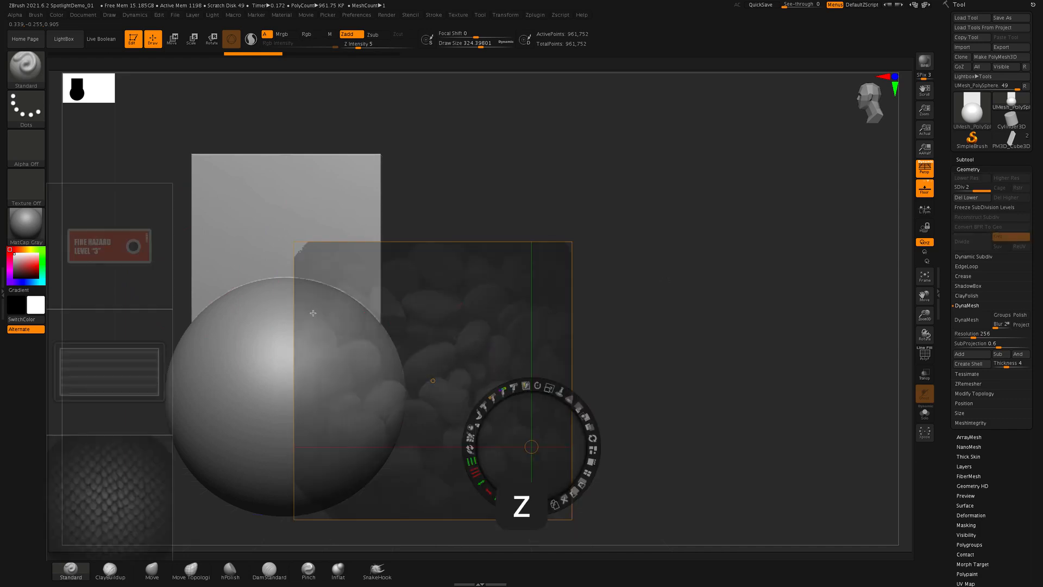
alt+drag(459, 171, 318, 191)
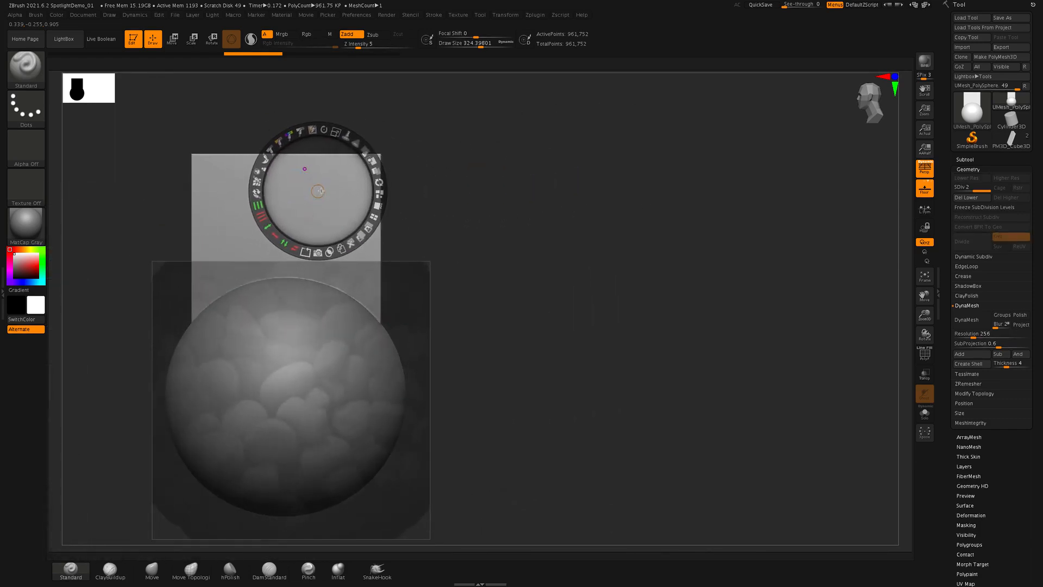
key(f)
key(z)
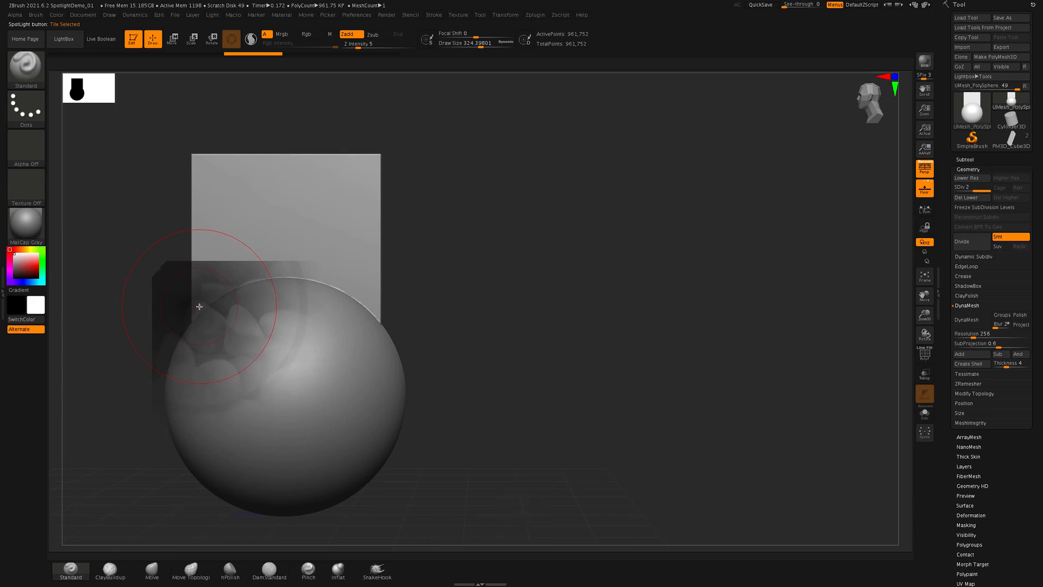
- Try sculpting the pebble texture over the sphere with the Standard brush and undo the stroke
mouse_move(246, 345)
mouse_down()
mouse_move(331, 416)
mouse_move(443, 483)
mouse_move(181, 332)
mouse_move(170, 298)
mouse_move(396, 357)
mouse_move(235, 294)
mouse_move(321, 474)
mouse_move(298, 508)
mouse_move(172, 401)
mouse_move(428, 406)
mouse_move(113, 368)
mouse_move(314, 535)
mouse_up()
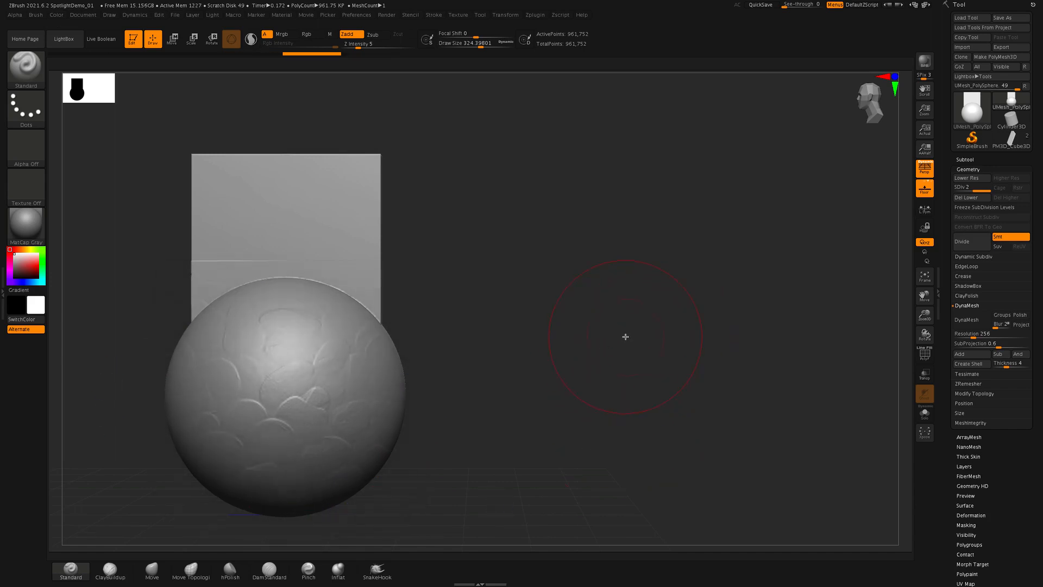
mouse_move(613, 361)
mouse_down()
mouse_move(659, 328)
mouse_move(636, 300)
mouse_move(623, 323)
mouse_move(627, 357)
mouse_move(642, 356)
mouse_move(638, 345)
mouse_move(677, 284)
mouse_up()
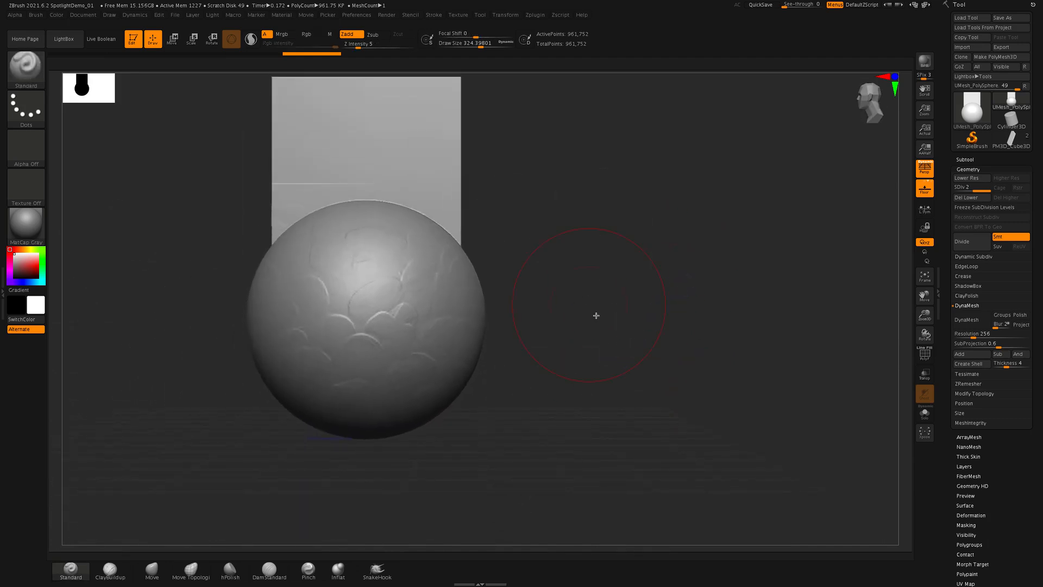
alt+drag(610, 329, 625, 355)
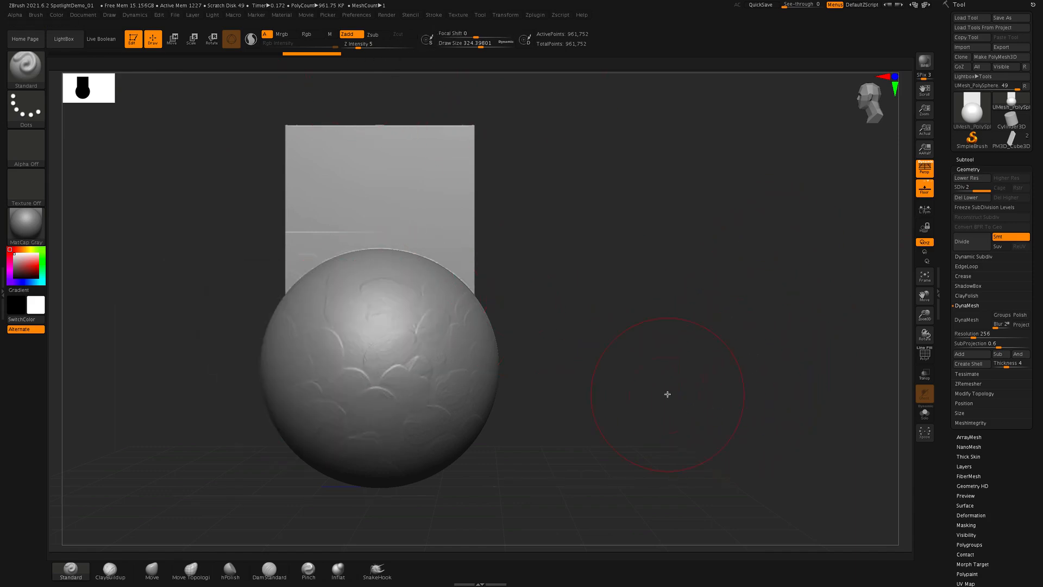
key(super+z)
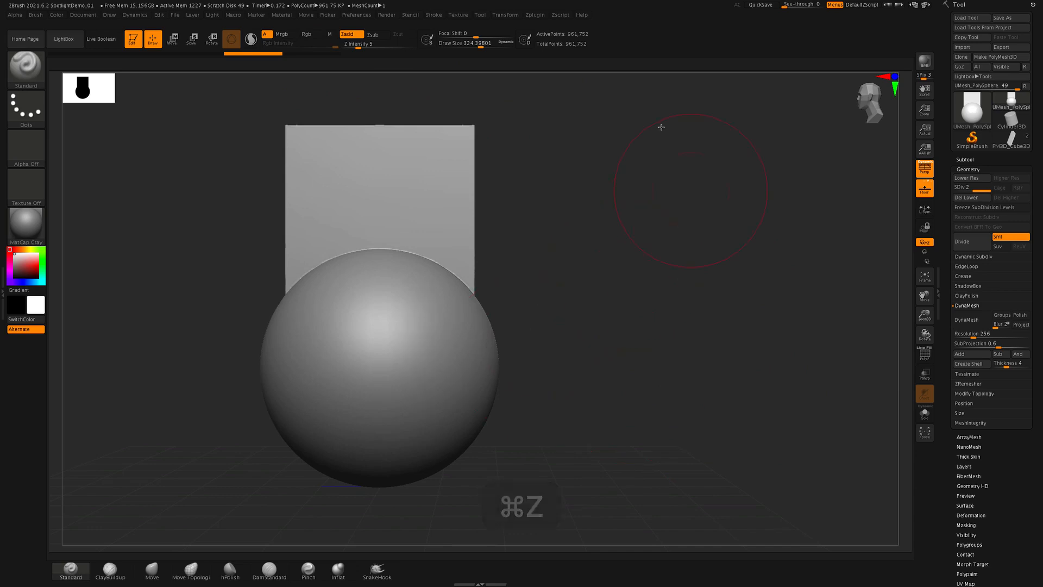
- Return to Spotlight editing and tile all images back into a column
click(467, 15)
key(z)
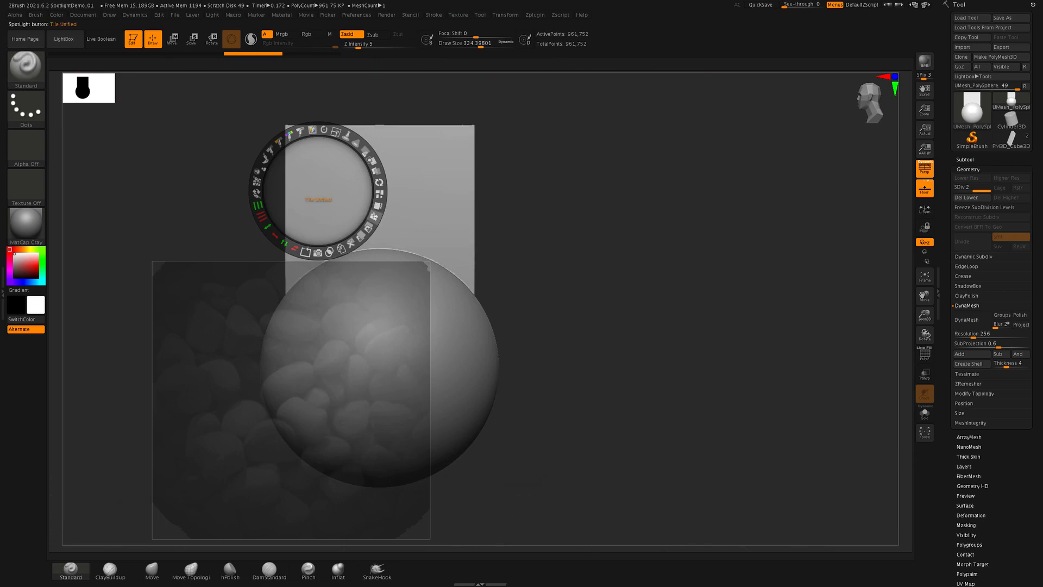
click(374, 217)
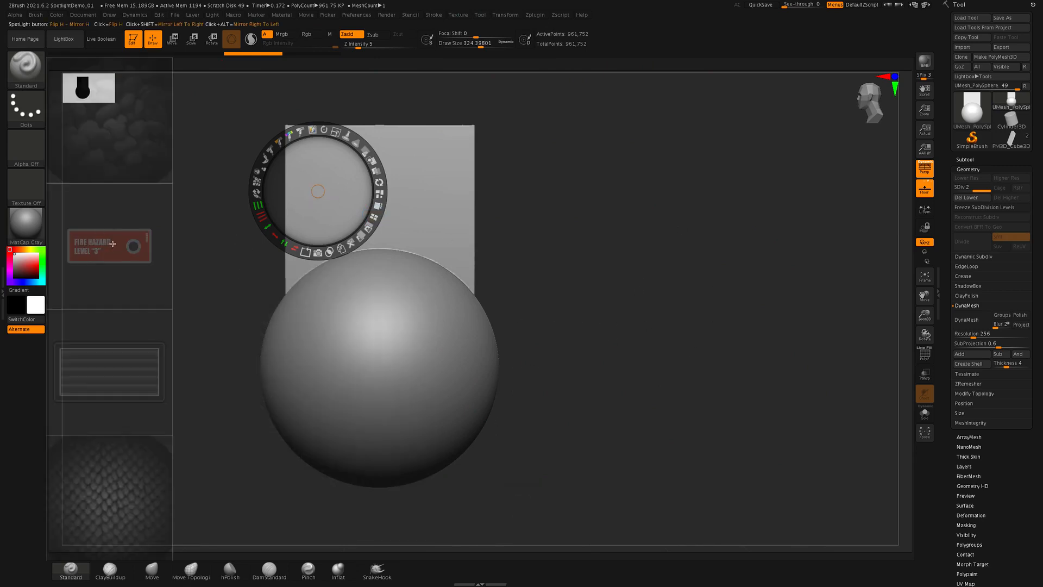
- Move the Fire Hazard image onto the block above the sphere, scale it up to nearly the block's width, and leave Spotlight editing
click(115, 245)
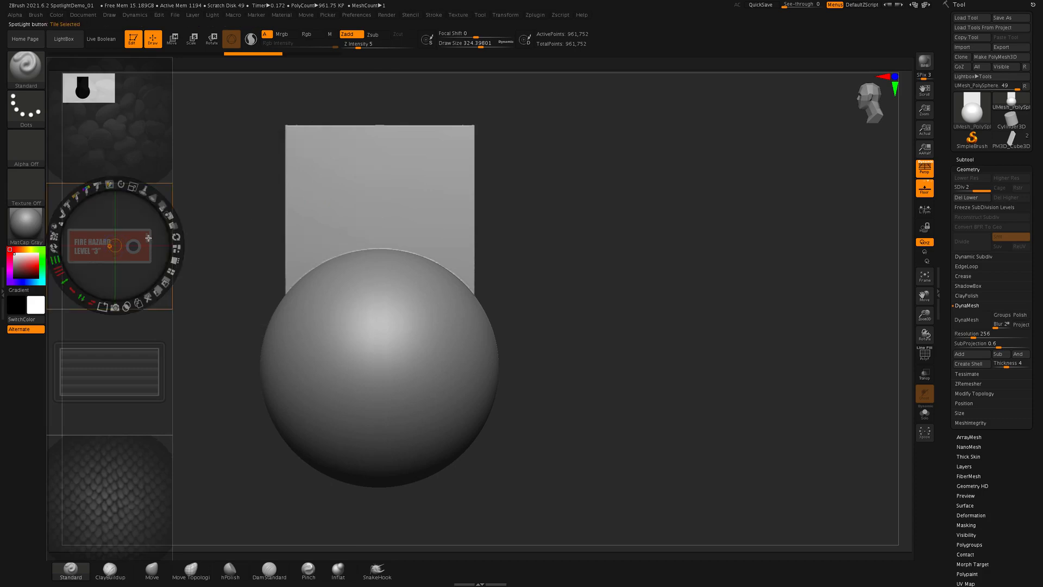
drag(154, 212, 385, 136)
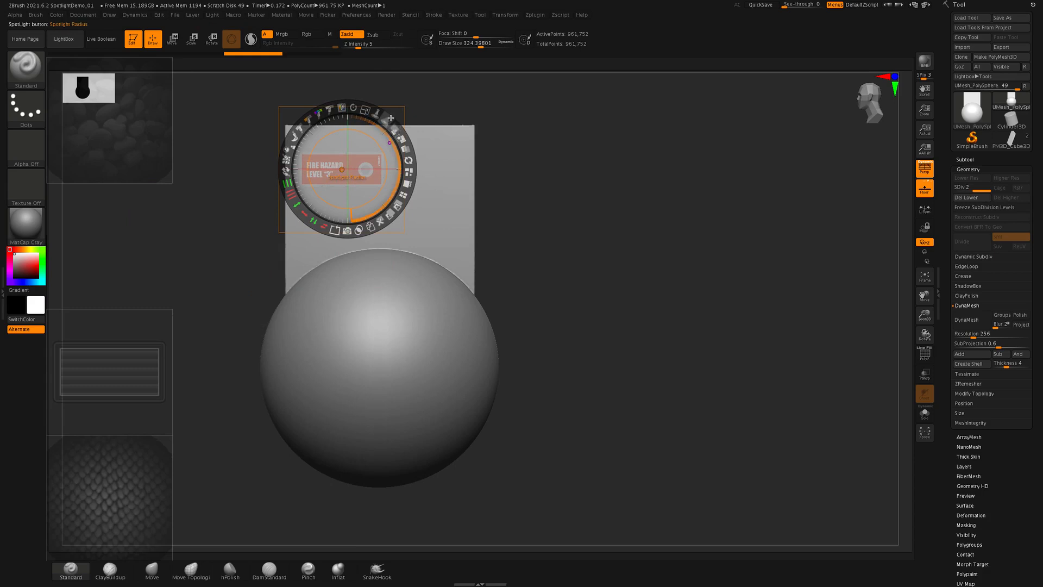
drag(396, 127, 415, 197)
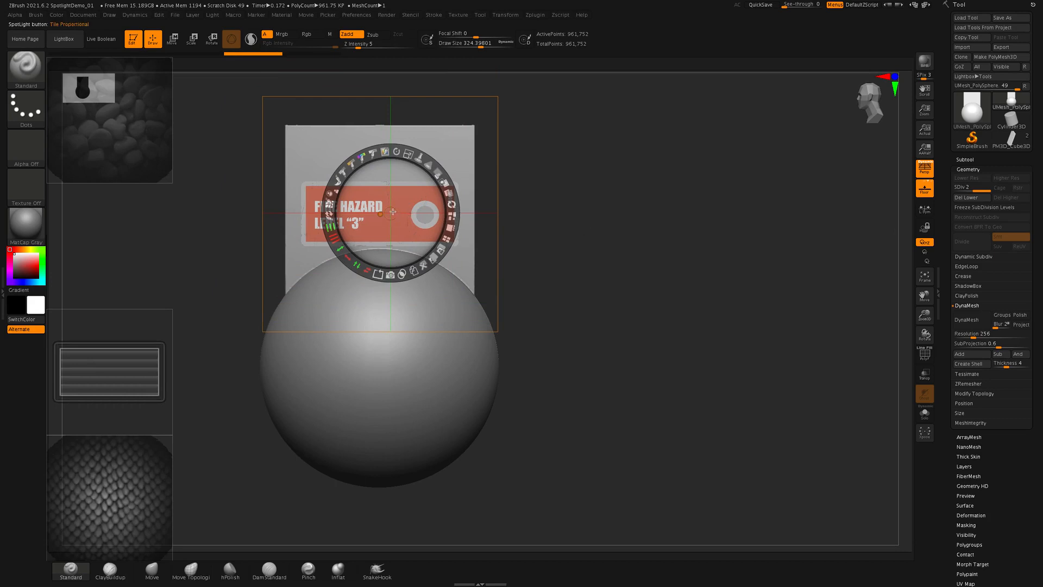
drag(393, 211, 719, 256)
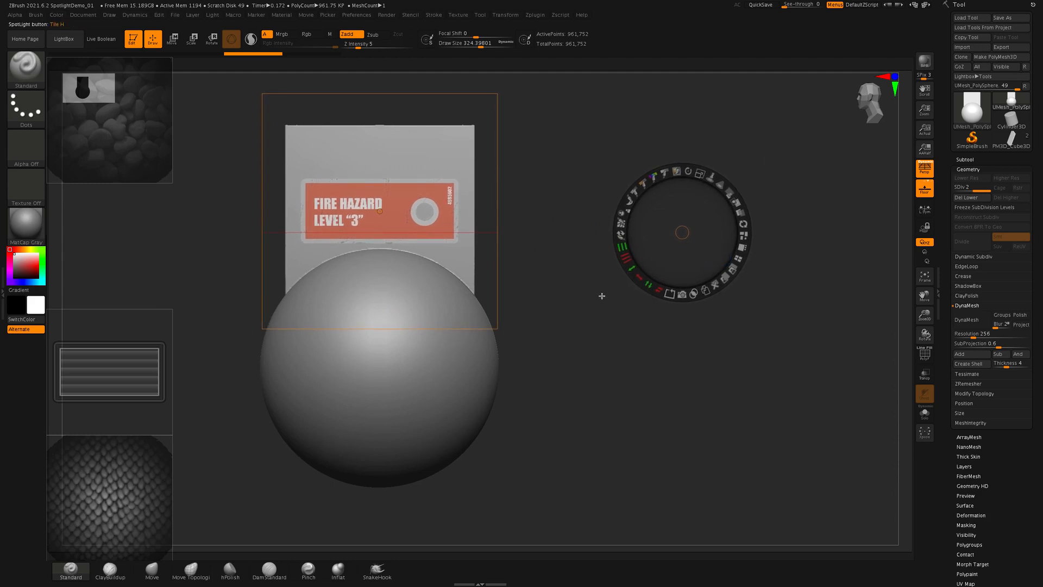
key(z)
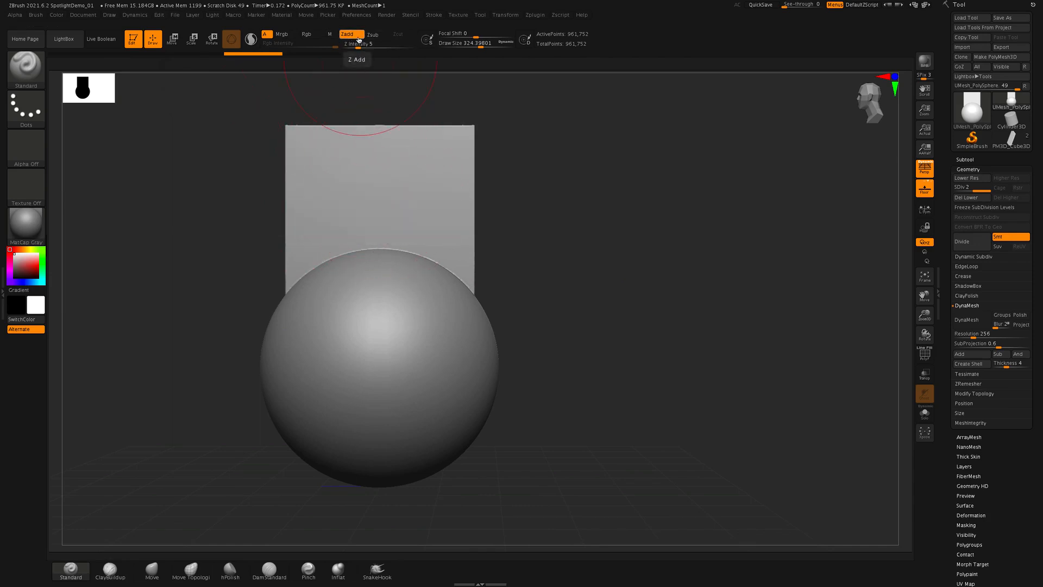
- Switch the Standard brush from Zadd to Rgb and paint the Fire Hazard label onto the block
click(359, 40)
click(306, 35)
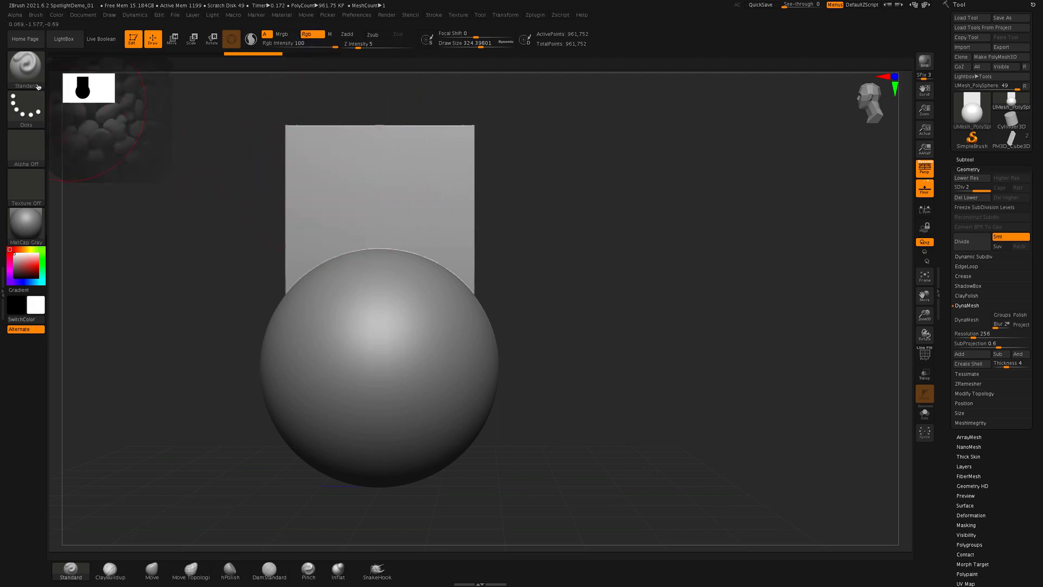
mouse_move(309, 186)
mouse_down()
mouse_move(375, 210)
mouse_move(451, 212)
mouse_up()
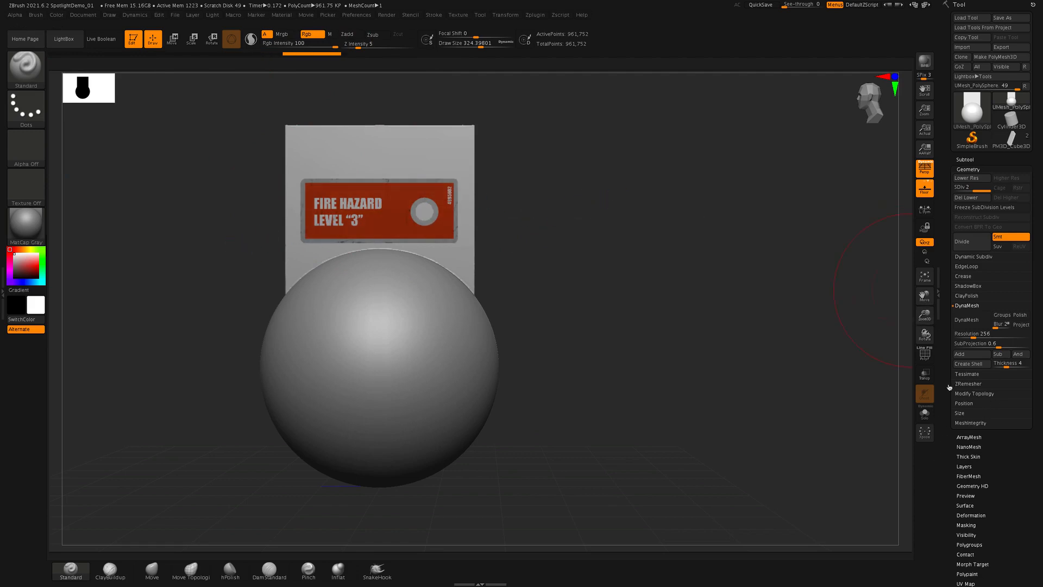
mouse_move(912, 481)
mouse_down()
mouse_move(892, 482)
mouse_move(913, 498)
mouse_move(910, 453)
mouse_move(894, 475)
mouse_move(930, 482)
mouse_up()
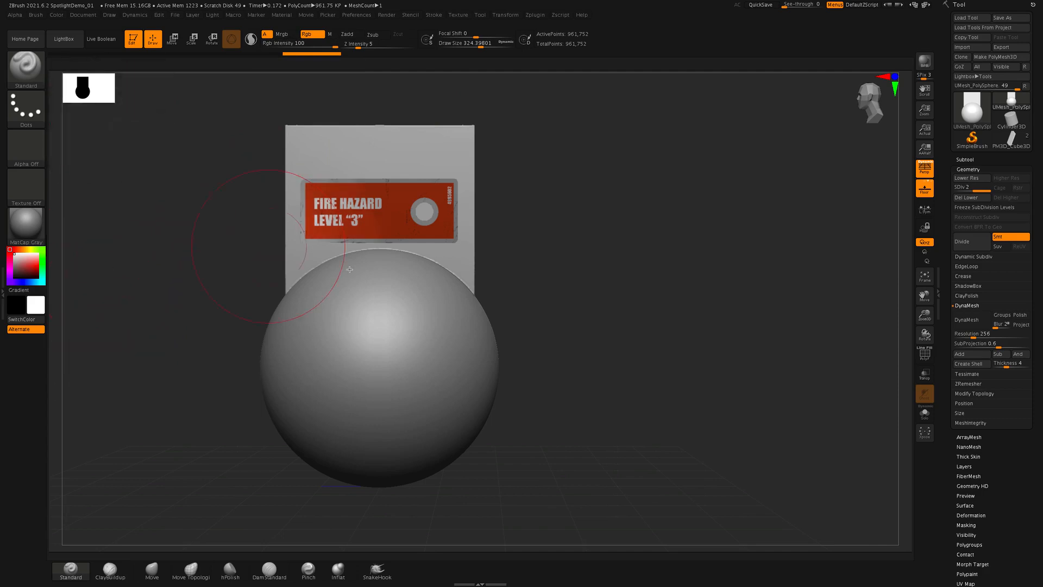
- Place the vent image on the block above the Fire Hazard label, scale it down to fit, and leave Spotlight editing
key(shift+z)
click(103, 383)
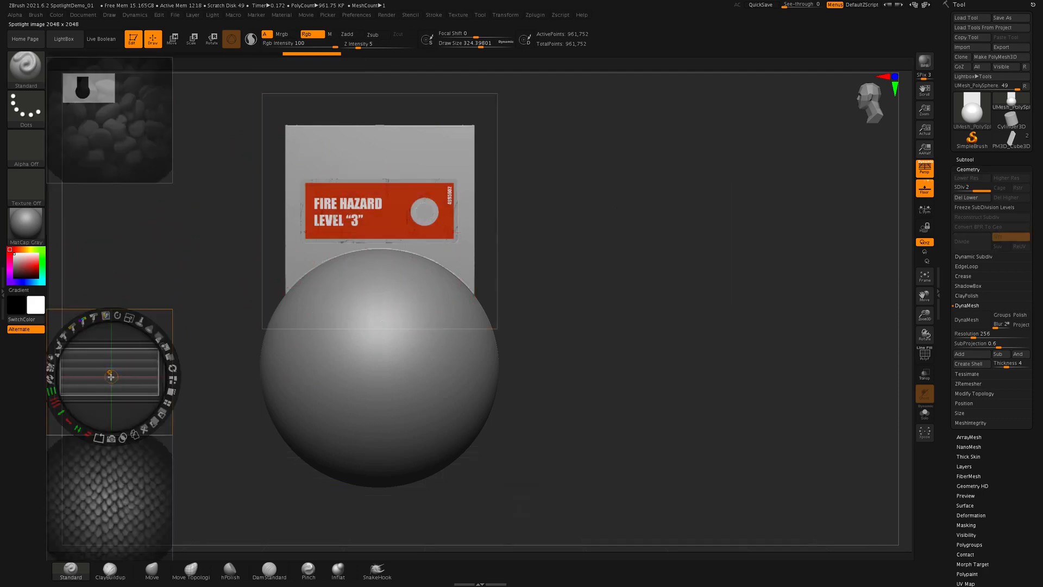
drag(133, 372, 400, 151)
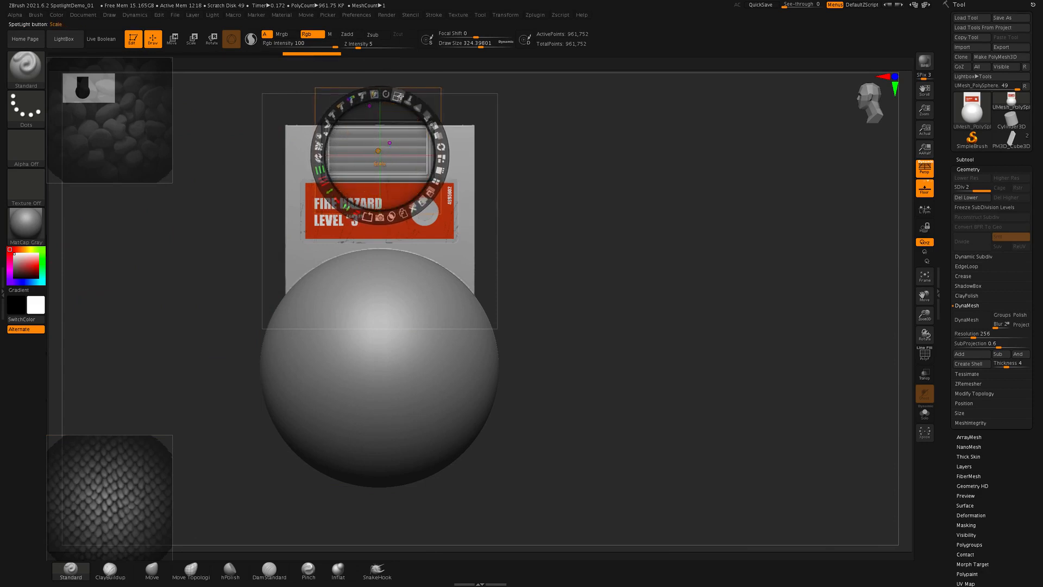
drag(398, 96, 405, 117)
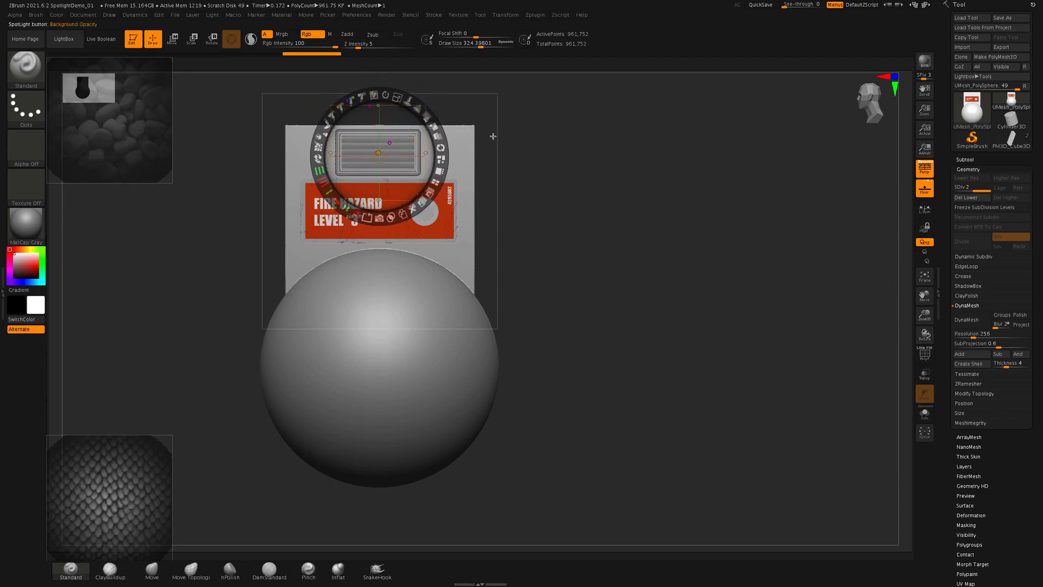
drag(379, 150, 625, 235)
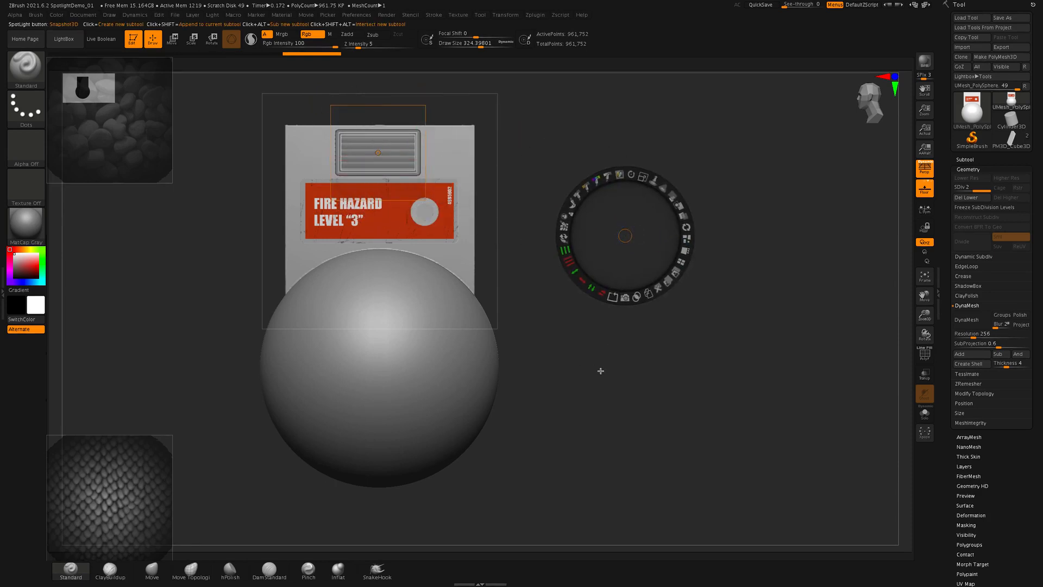
key(z)
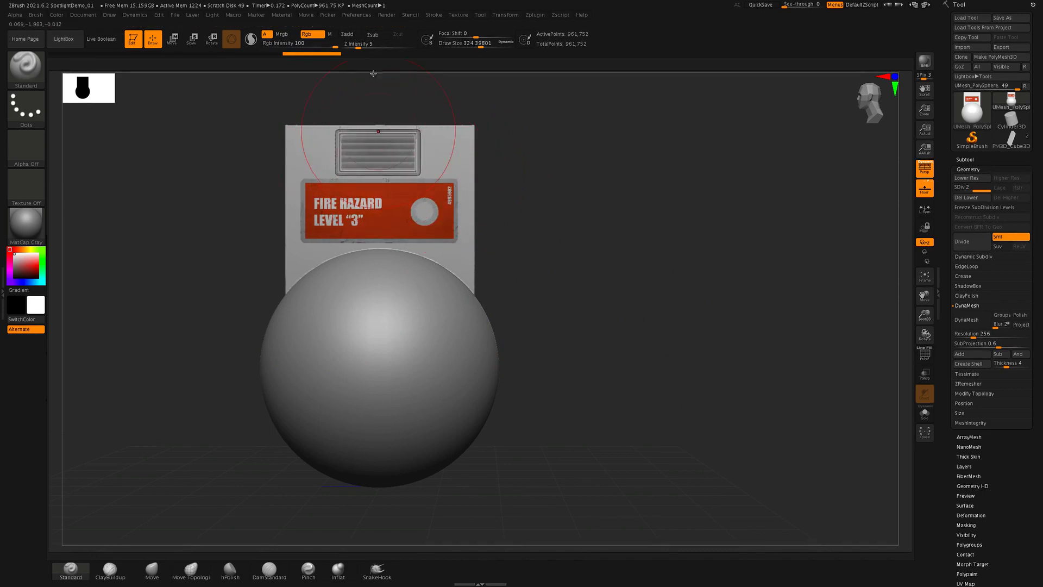
- Switch the brush from Rgb to Zadd, sculpt the vent image into the block, and hide Spotlight
click(347, 34)
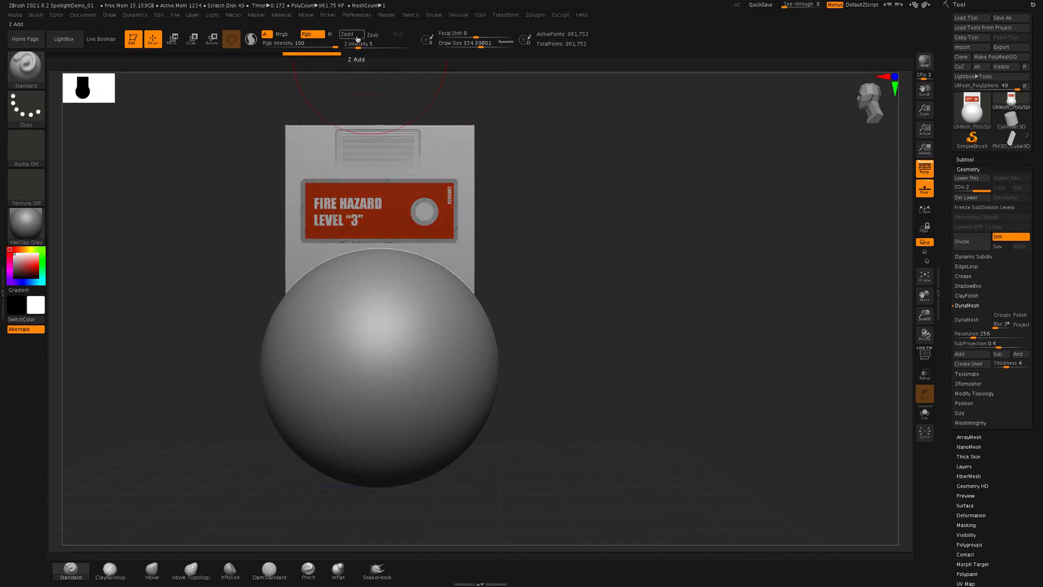
click(313, 36)
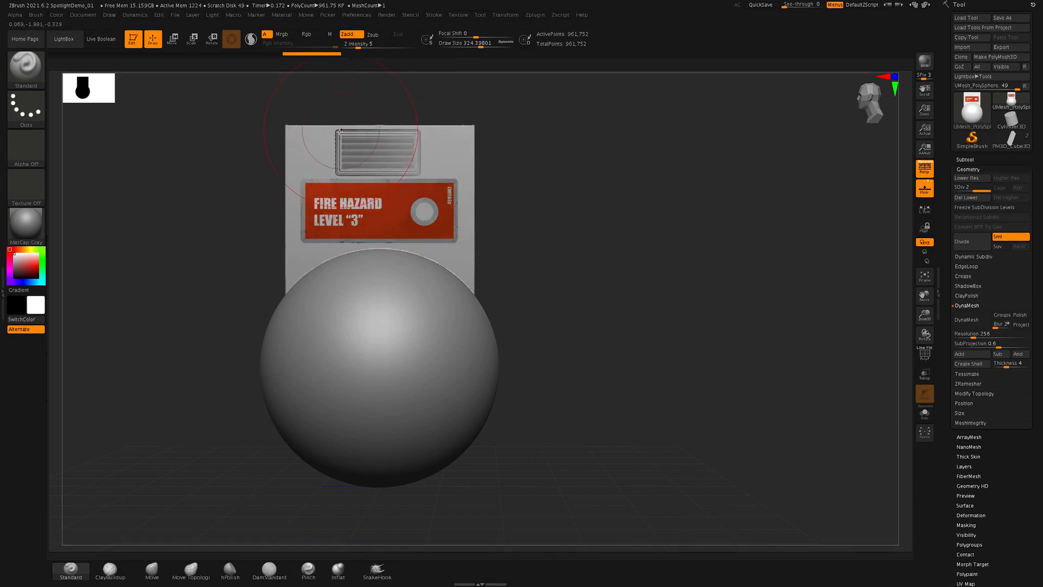
key(shift+z)
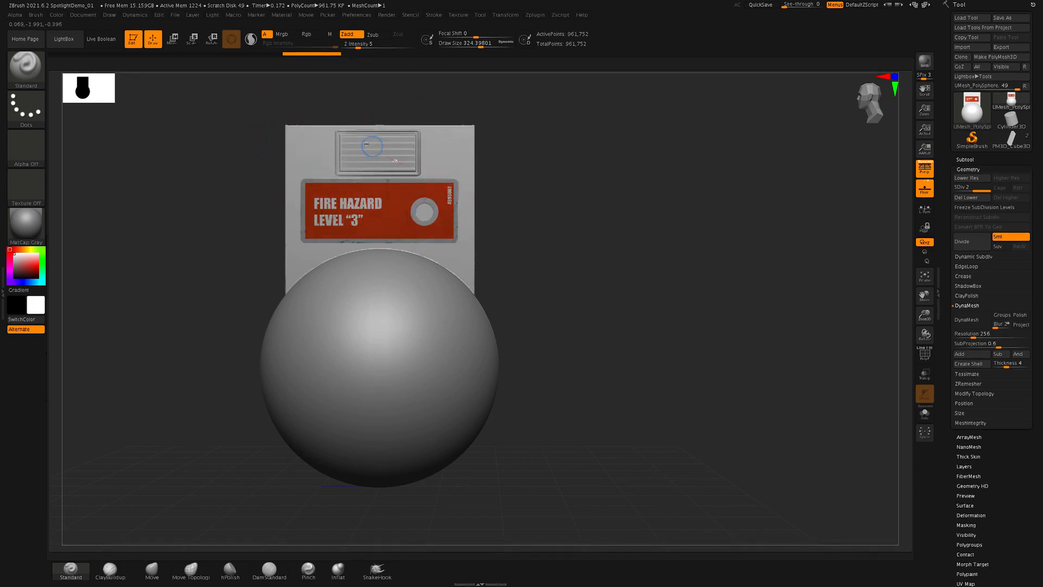
mouse_move(666, 302)
mouse_down()
mouse_move(637, 314)
mouse_move(679, 312)
mouse_move(613, 265)
mouse_move(636, 258)
mouse_move(680, 293)
mouse_move(694, 277)
mouse_move(683, 282)
mouse_move(768, 307)
mouse_move(711, 311)
mouse_up()
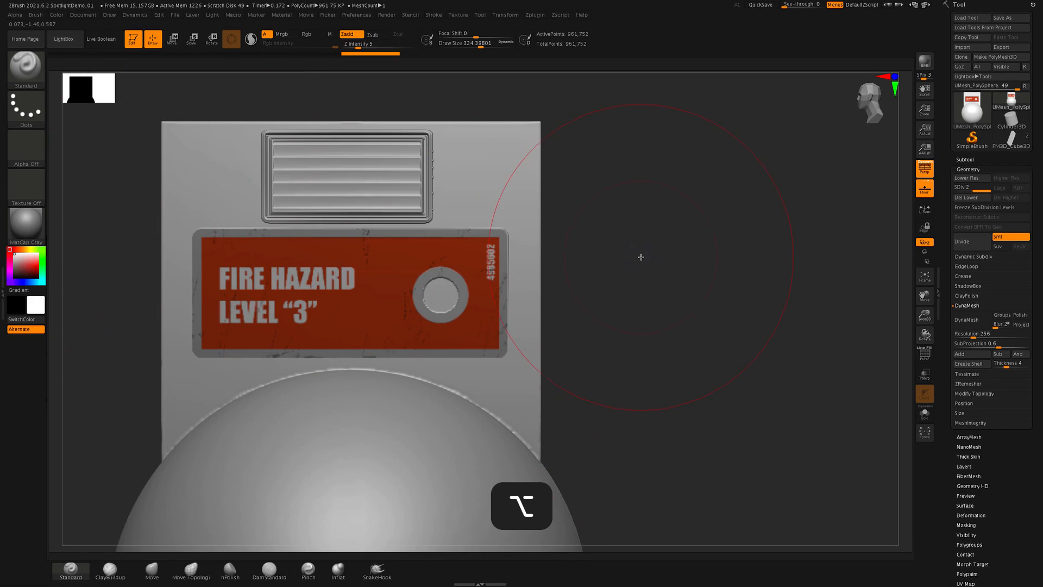
- Bring Spotlight back, move all its images together, and tile them into a column again
key(z)
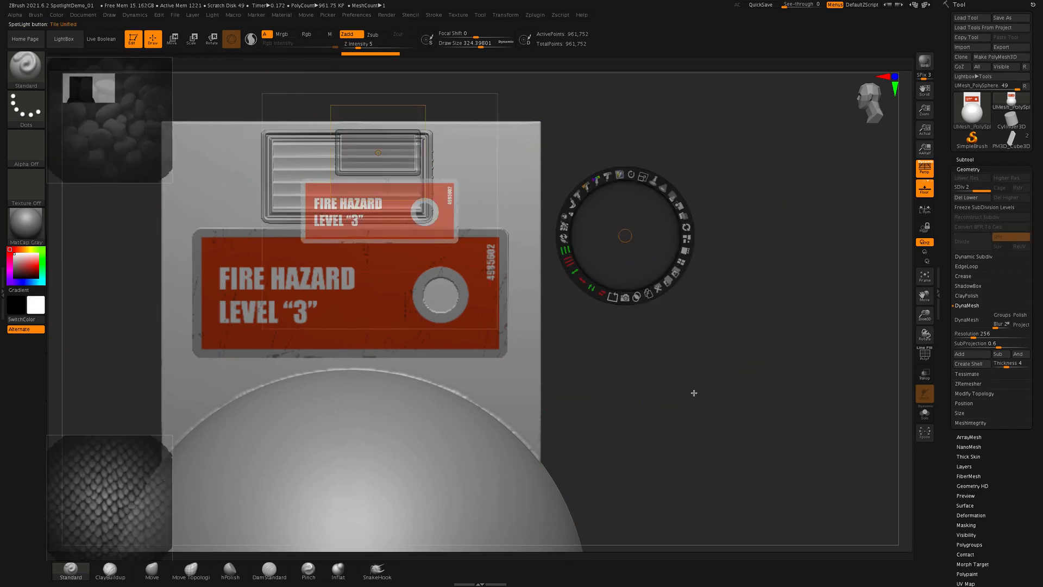
drag(694, 393, 780, 398)
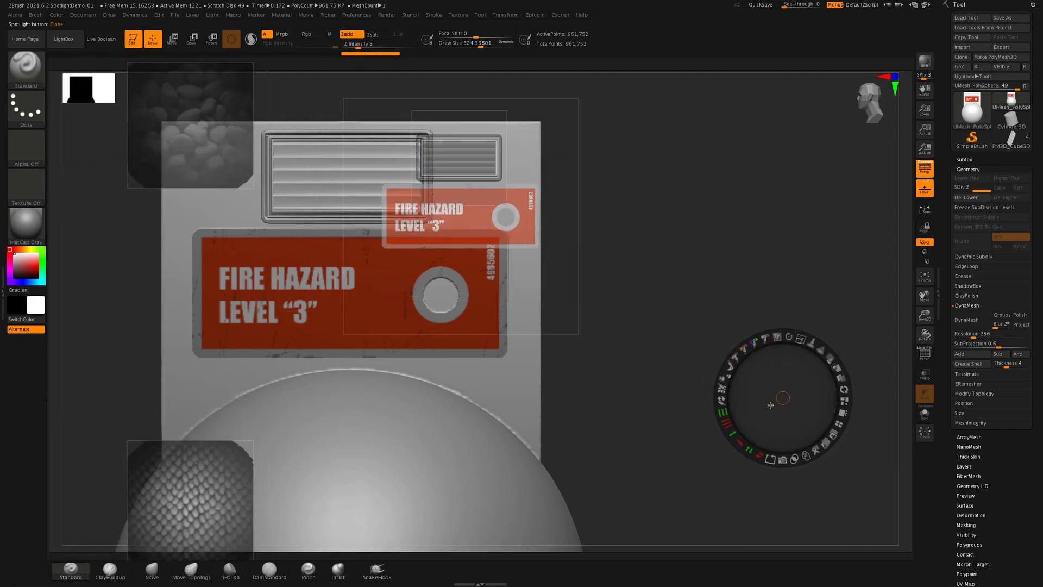
drag(856, 381, 666, 294)
click(713, 332)
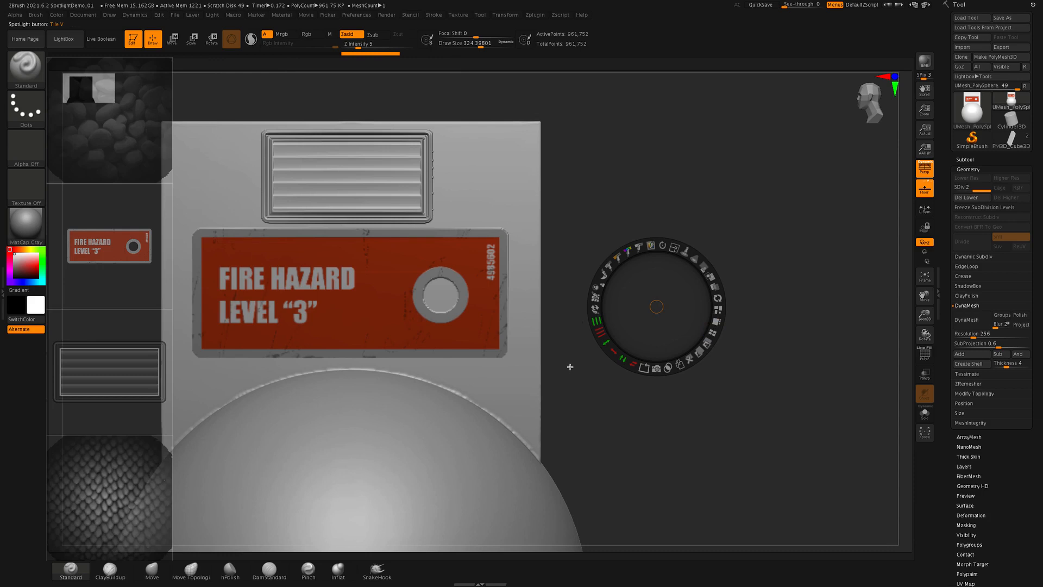
- Shift the whole tiled image column slightly inward over the canvas, and hide Spotlight
alt+drag(711, 454, 749, 462)
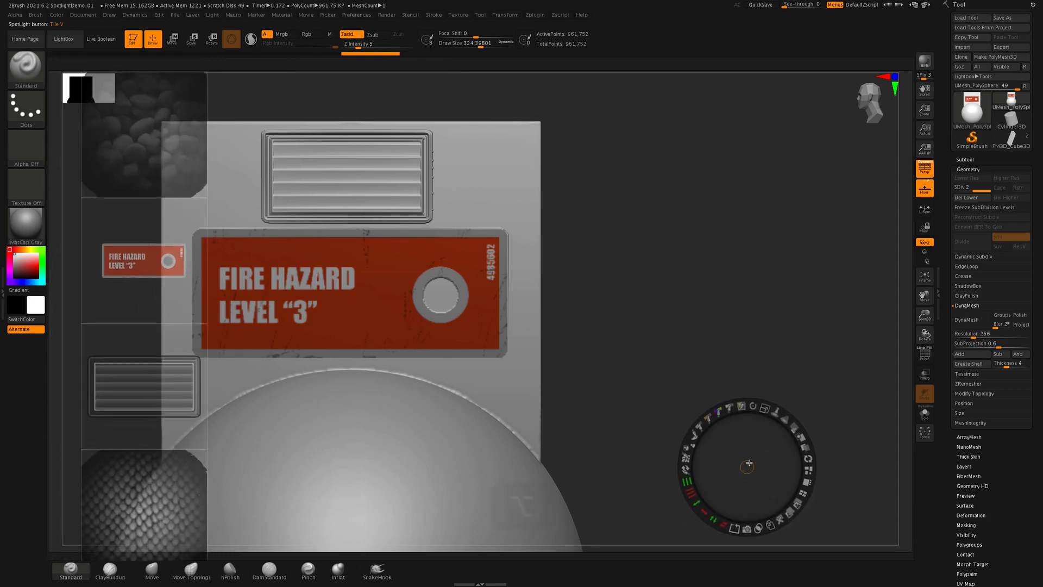
drag(728, 335, 703, 342)
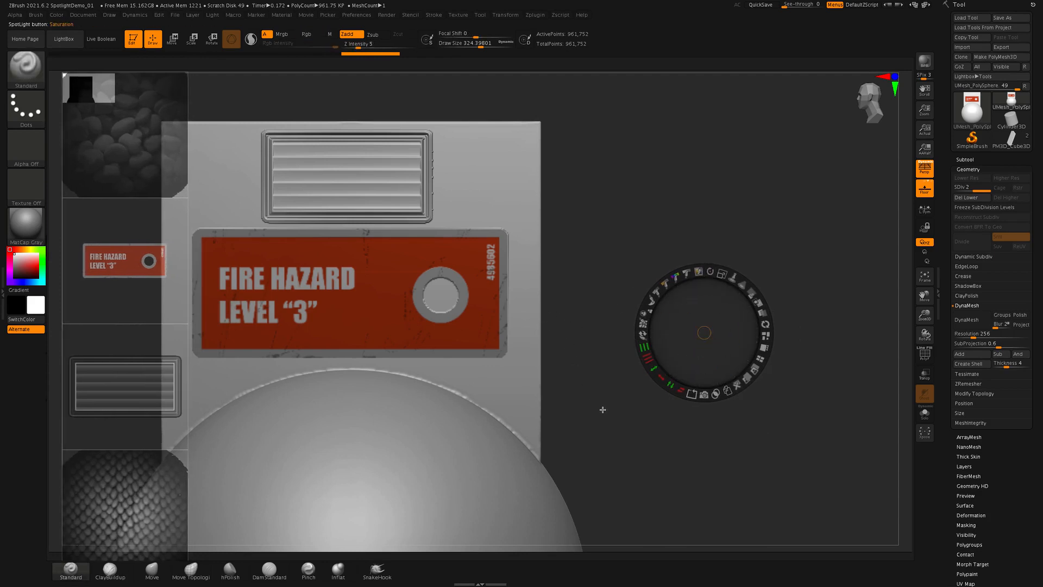
key(shift+z)
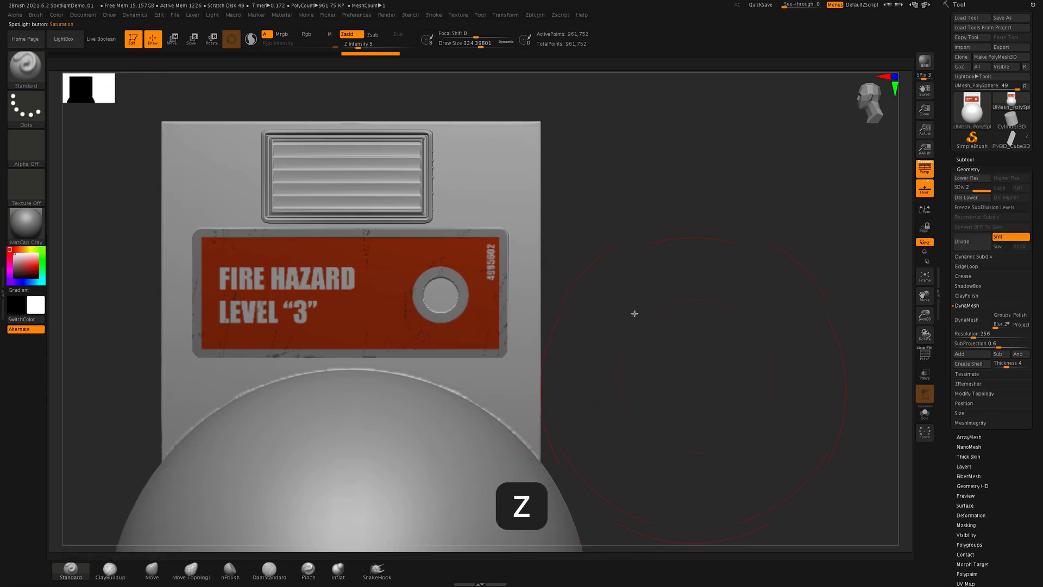
- Bring the whole block and sphere into view and turn Spotlight off
mouse_move(635, 365)
alt+mouse_down()
mouse_move(564, 377)
mouse_move(661, 349)
mouse_move(633, 365)
alt+mouse_up()
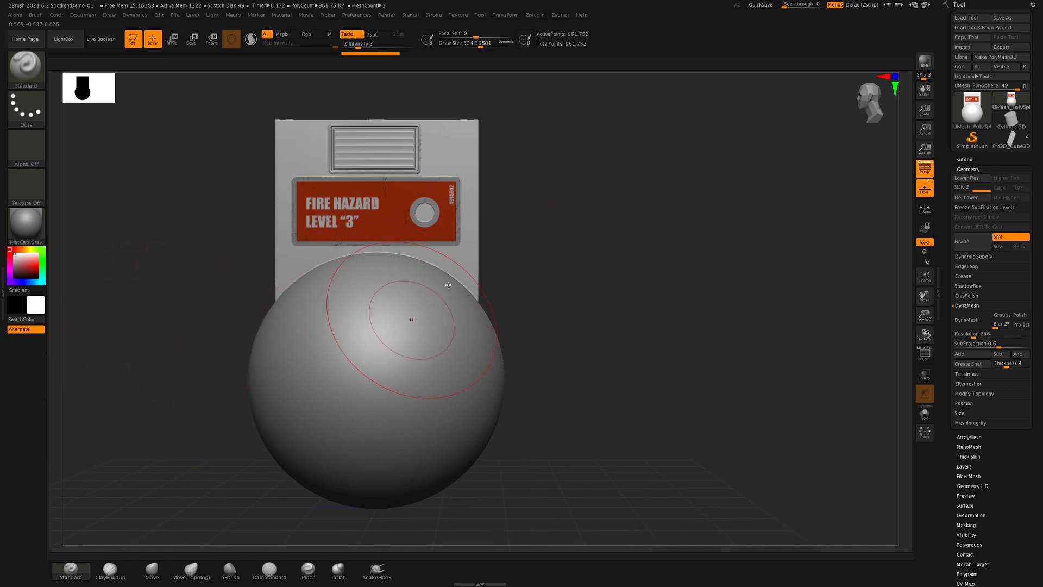
drag(644, 407, 676, 407)
click(455, 15)
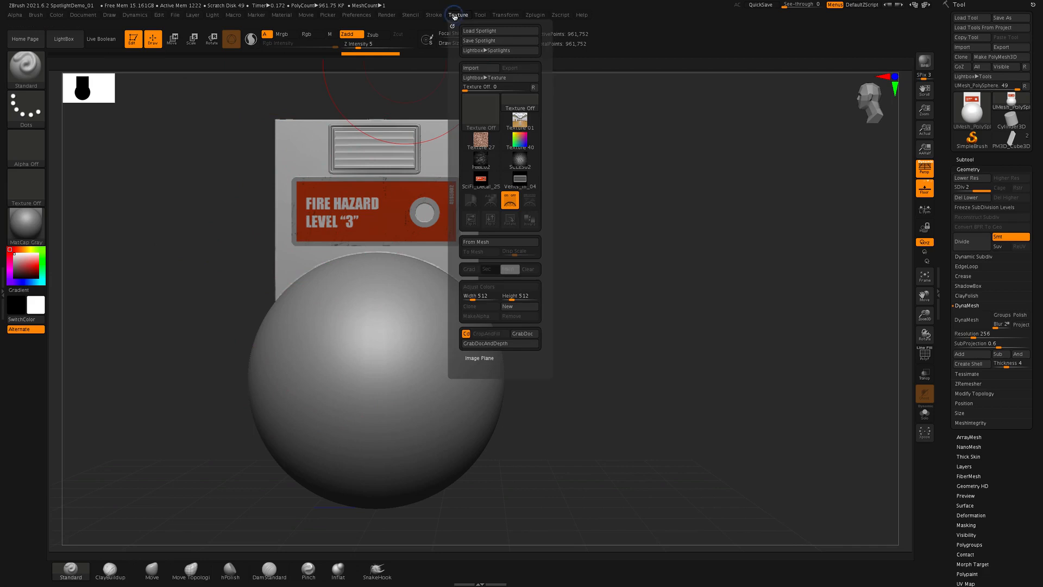
click(454, 17)
key(shift+z)
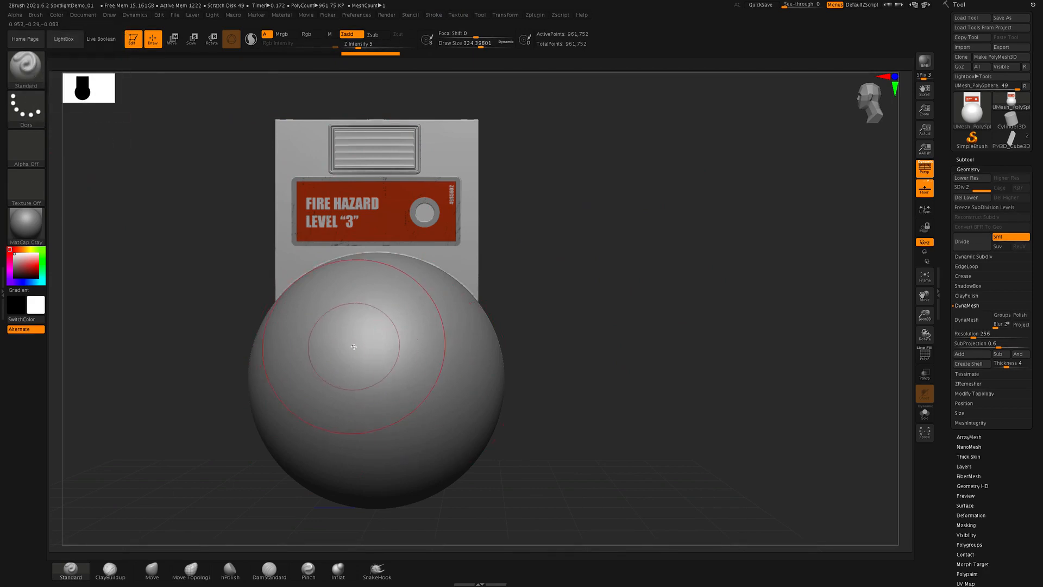
- Set the Standard brush's Draw Size to about 124 and its Z Intensity to 20
key(s)
drag(353, 346, 338, 349)
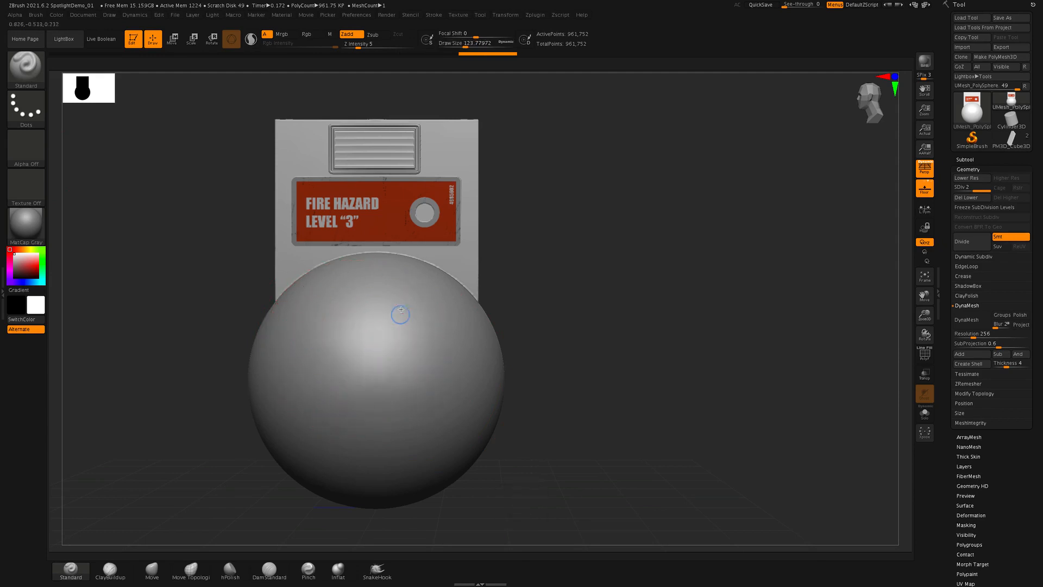
drag(359, 48, 367, 47)
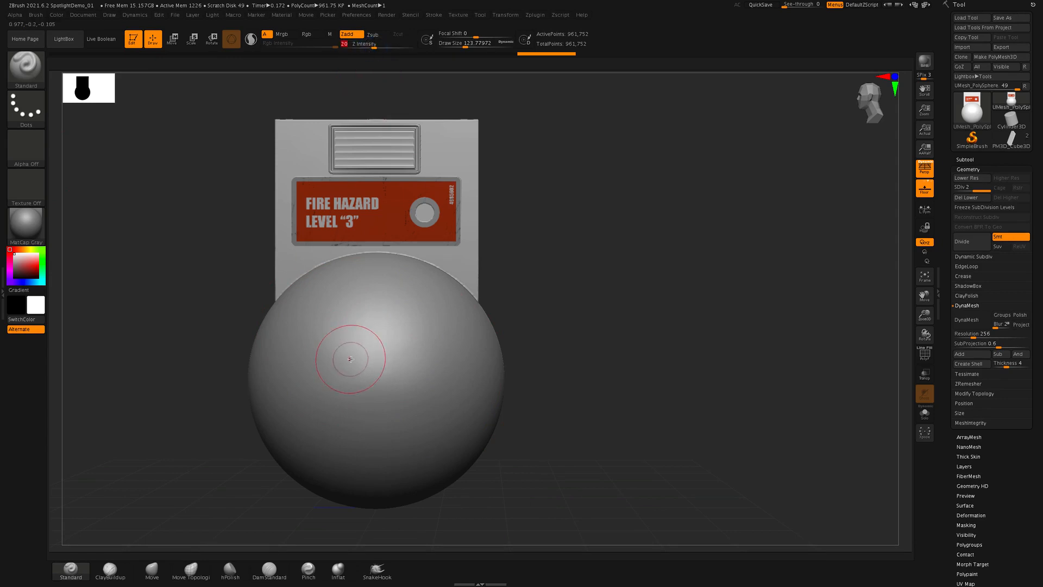
- Sculpt several freehand test strokes across the front of the sphere and undo them all
mouse_move(350, 354)
mouse_down()
mouse_move(361, 326)
mouse_move(369, 480)
mouse_up()
key(super+z)
key(super+z)
key(super+z)
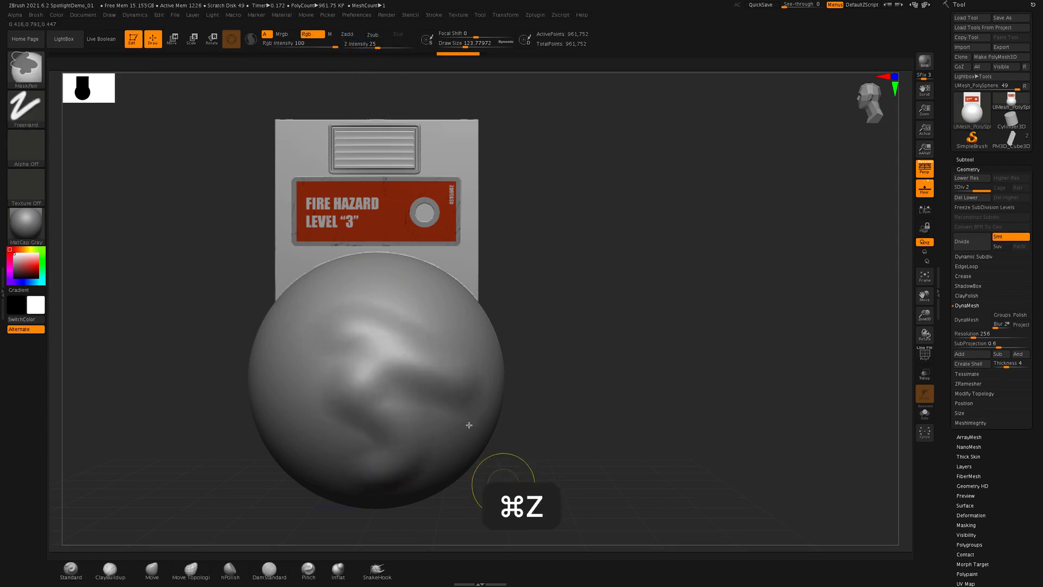
mouse_move(315, 350)
mouse_down()
mouse_move(360, 391)
mouse_move(490, 427)
mouse_up()
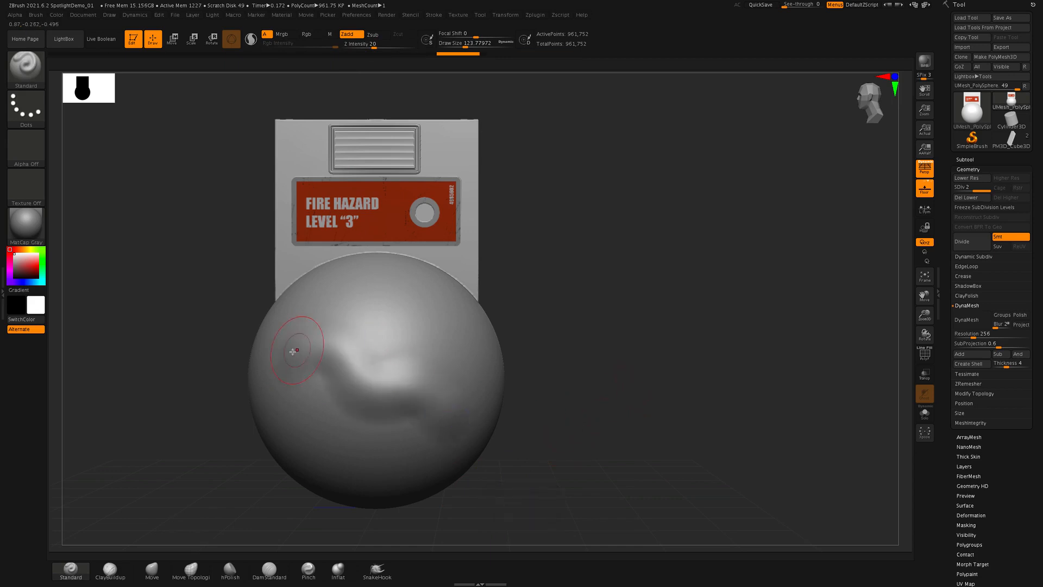
drag(293, 326, 421, 354)
mouse_move(323, 348)
mouse_down()
mouse_move(279, 372)
mouse_move(443, 396)
mouse_move(396, 361)
mouse_move(329, 397)
mouse_move(424, 321)
mouse_move(396, 415)
mouse_move(364, 347)
mouse_move(366, 464)
mouse_up()
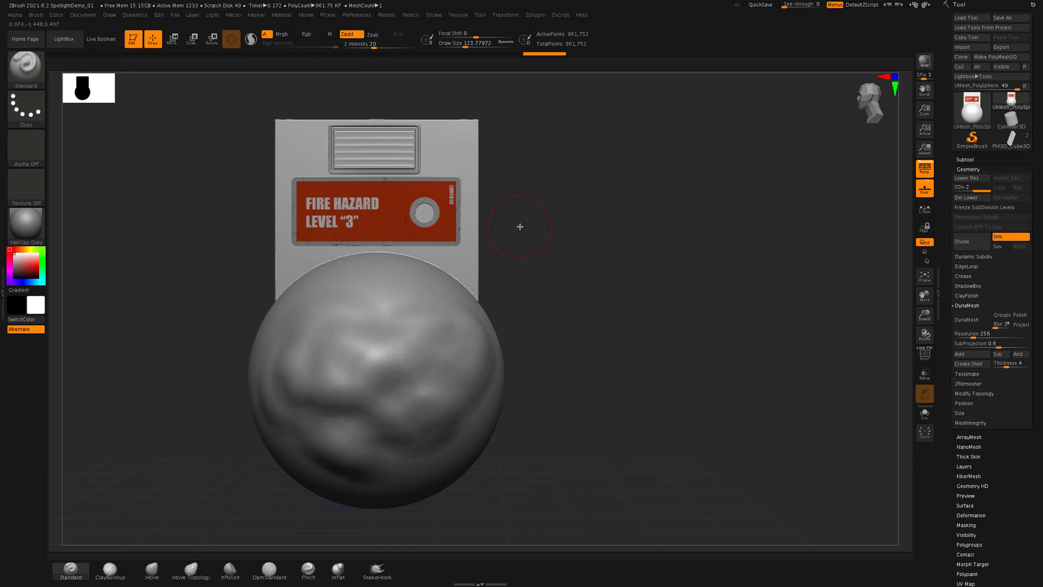
key(super+z)
key(super+z)
key(super+z)
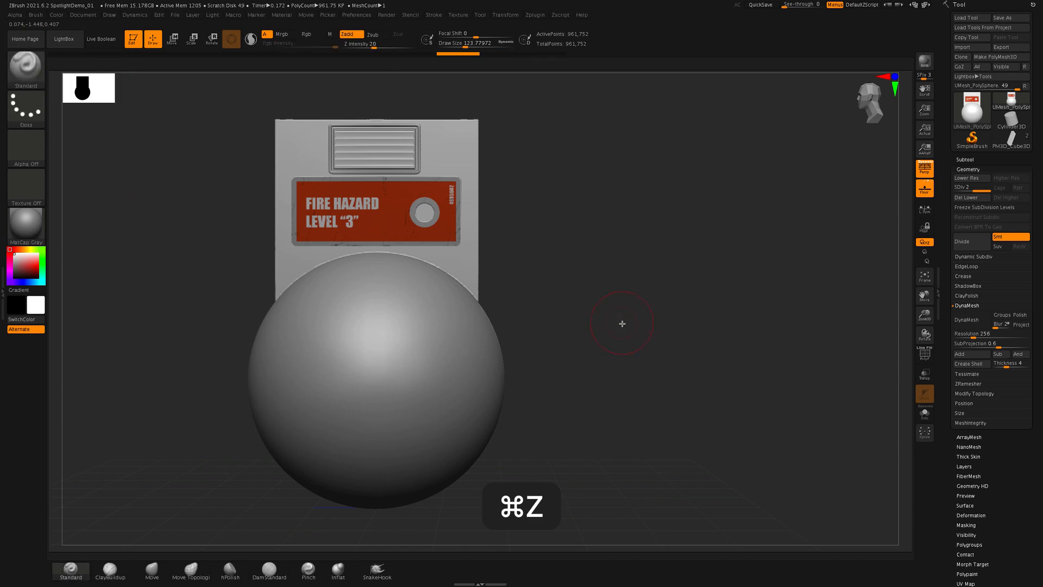
- Turn off Spotlight Projection in the Standard brush's Samples settings
click(36, 16)
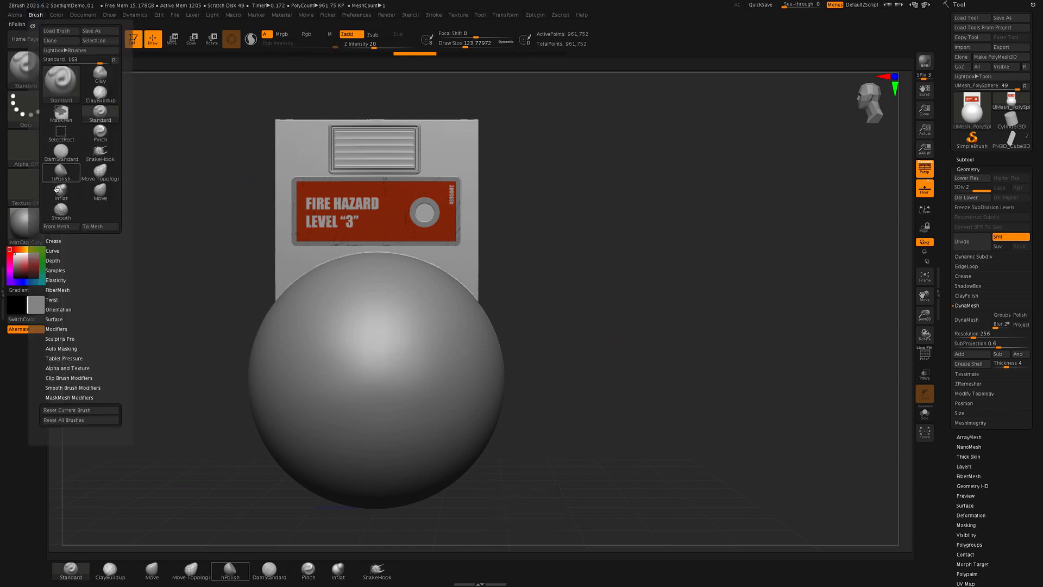
click(56, 270)
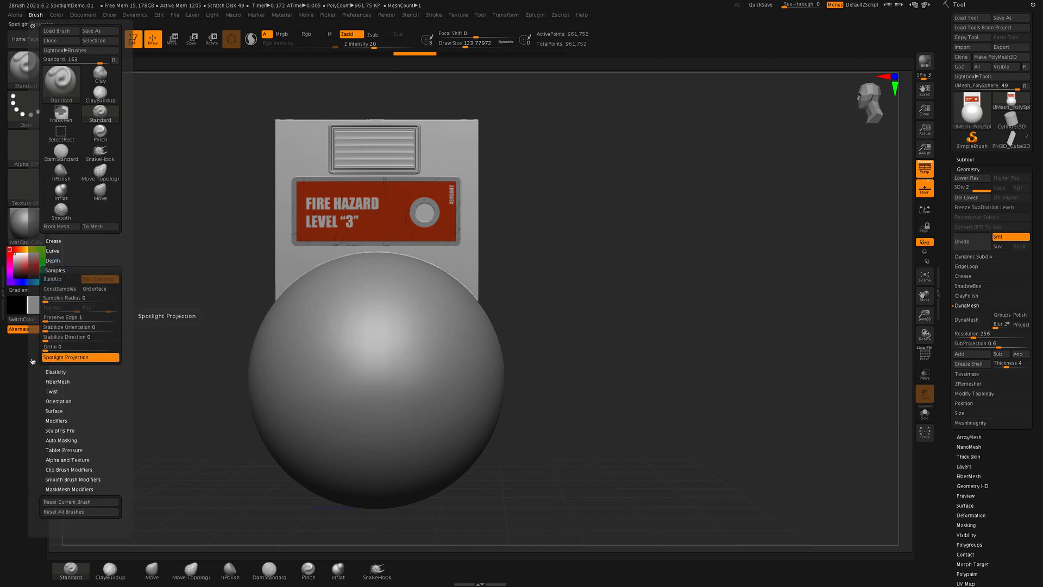
click(80, 359)
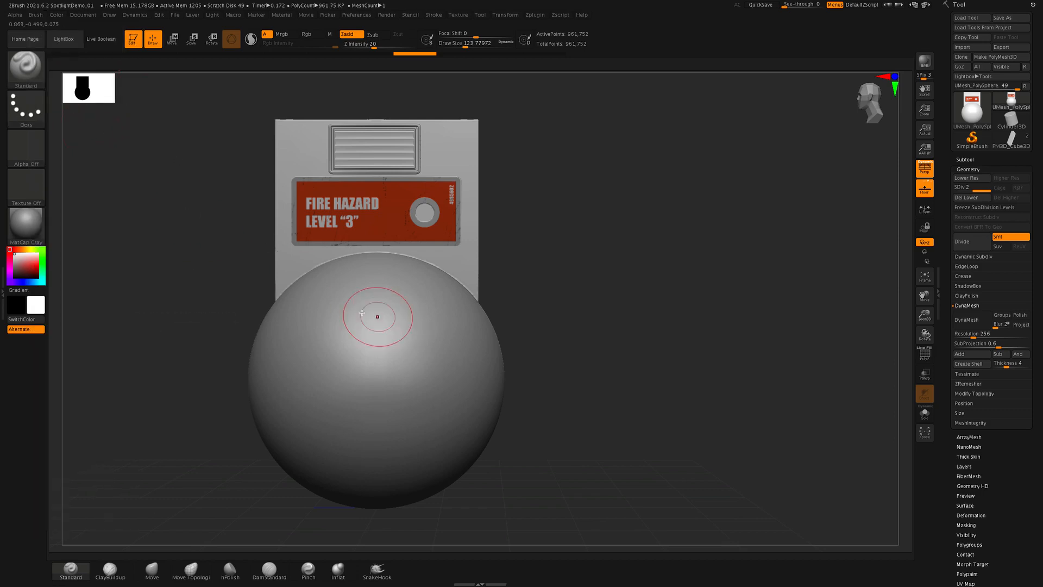
- Sculpt test strokes over the sphere with Spotlight Projection off, inspect them from the side, and undo them
mouse_move(362, 313)
mouse_down()
mouse_move(295, 337)
mouse_move(477, 366)
mouse_move(305, 435)
mouse_move(458, 455)
mouse_move(314, 349)
mouse_move(413, 304)
mouse_move(367, 319)
mouse_move(370, 458)
mouse_move(483, 435)
mouse_up()
drag(621, 233, 635, 239)
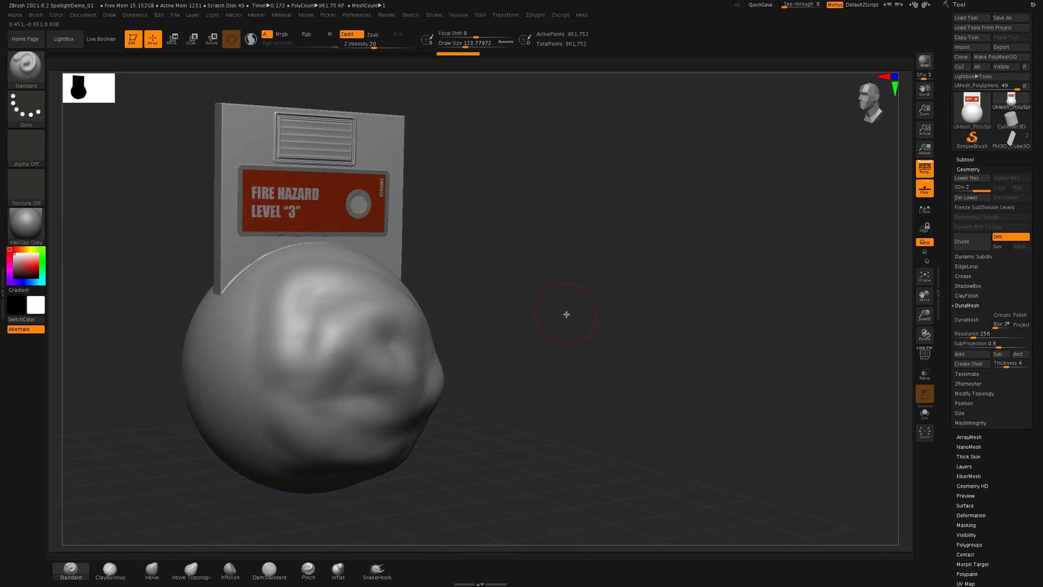
key(super+z)
shift+drag(549, 342, 527, 349)
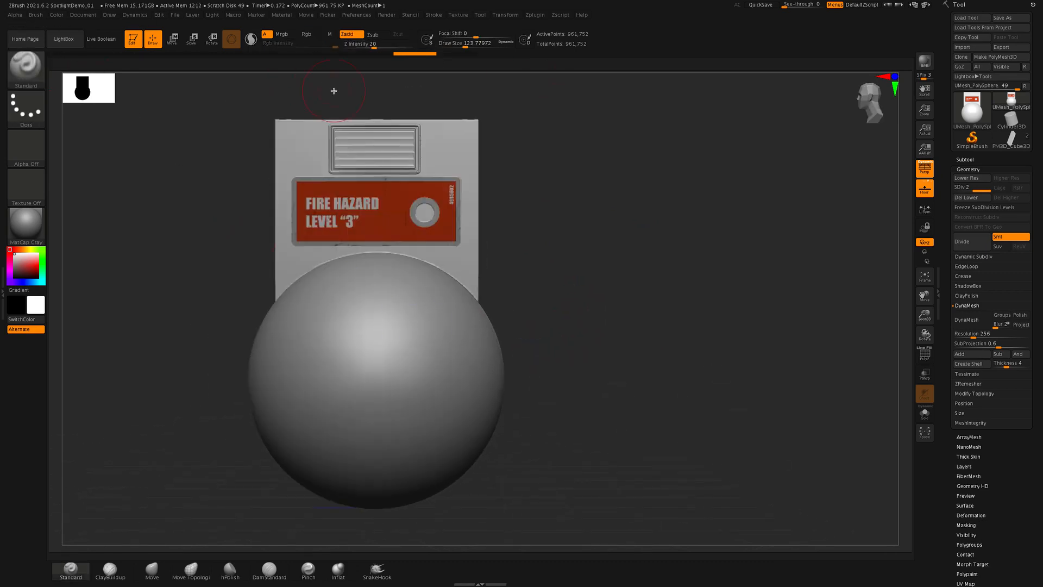
- Turn Spotlight Projection back on for the Standard brush
click(36, 15)
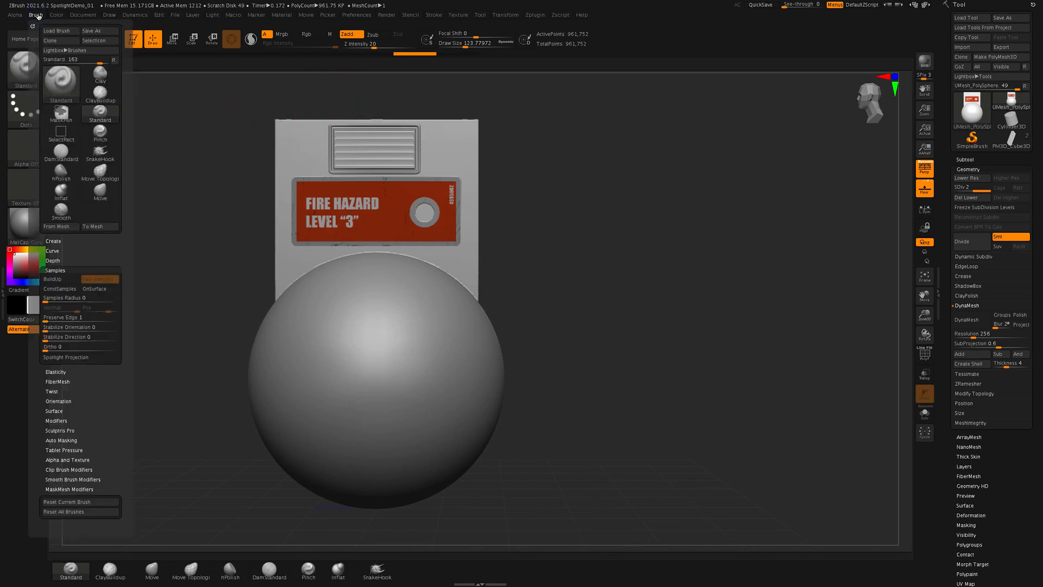
click(73, 357)
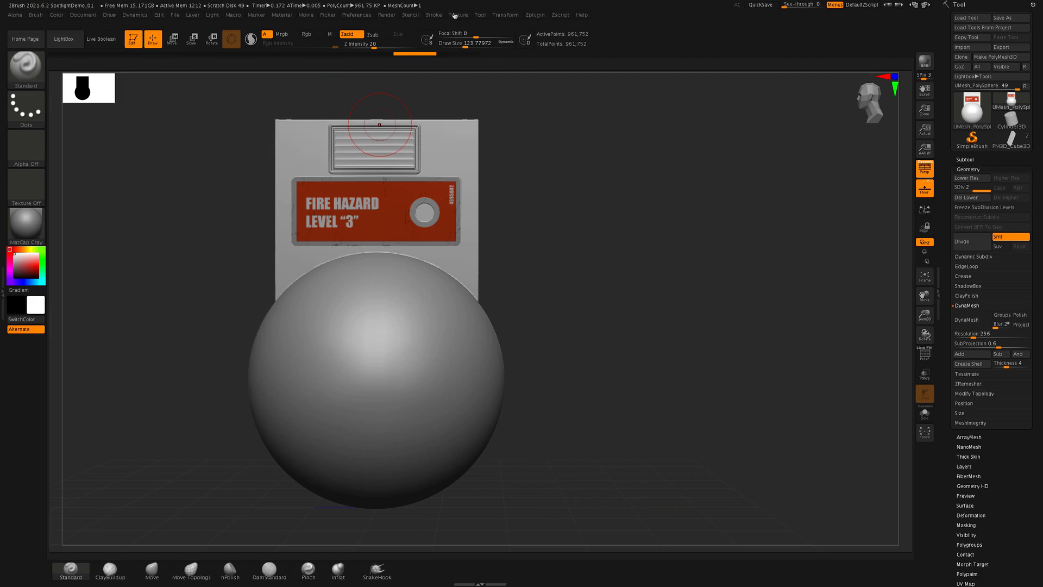
click(455, 15)
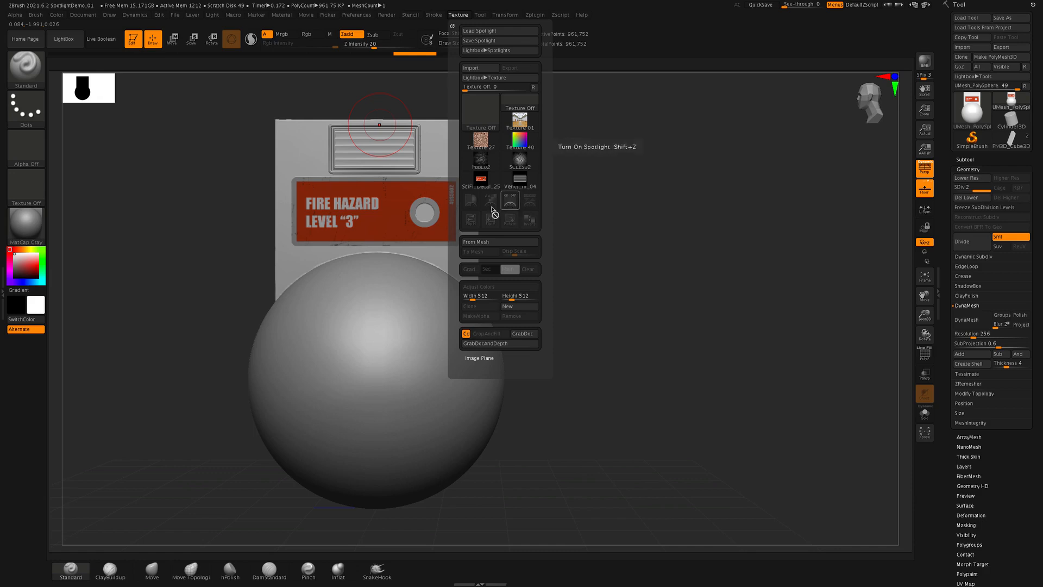
click(459, 18)
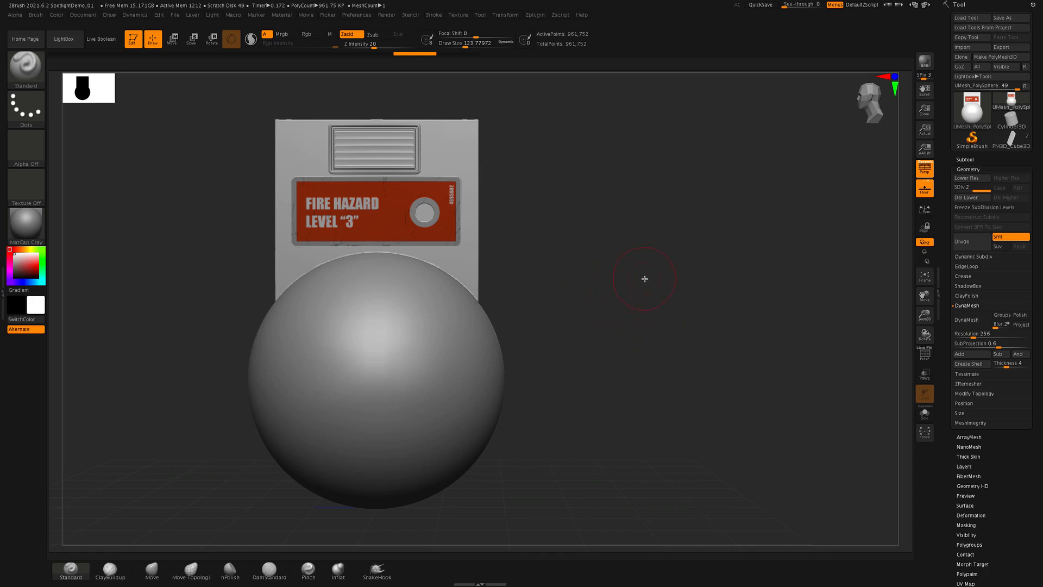
mouse_move(633, 278)
mouse_down()
mouse_move(622, 272)
mouse_move(640, 301)
mouse_move(636, 291)
mouse_up()
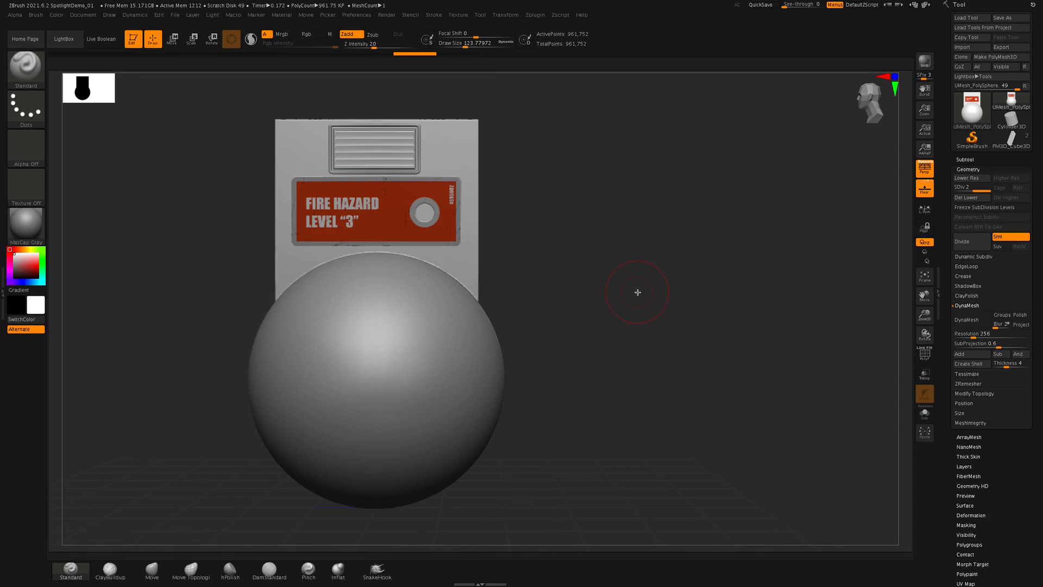